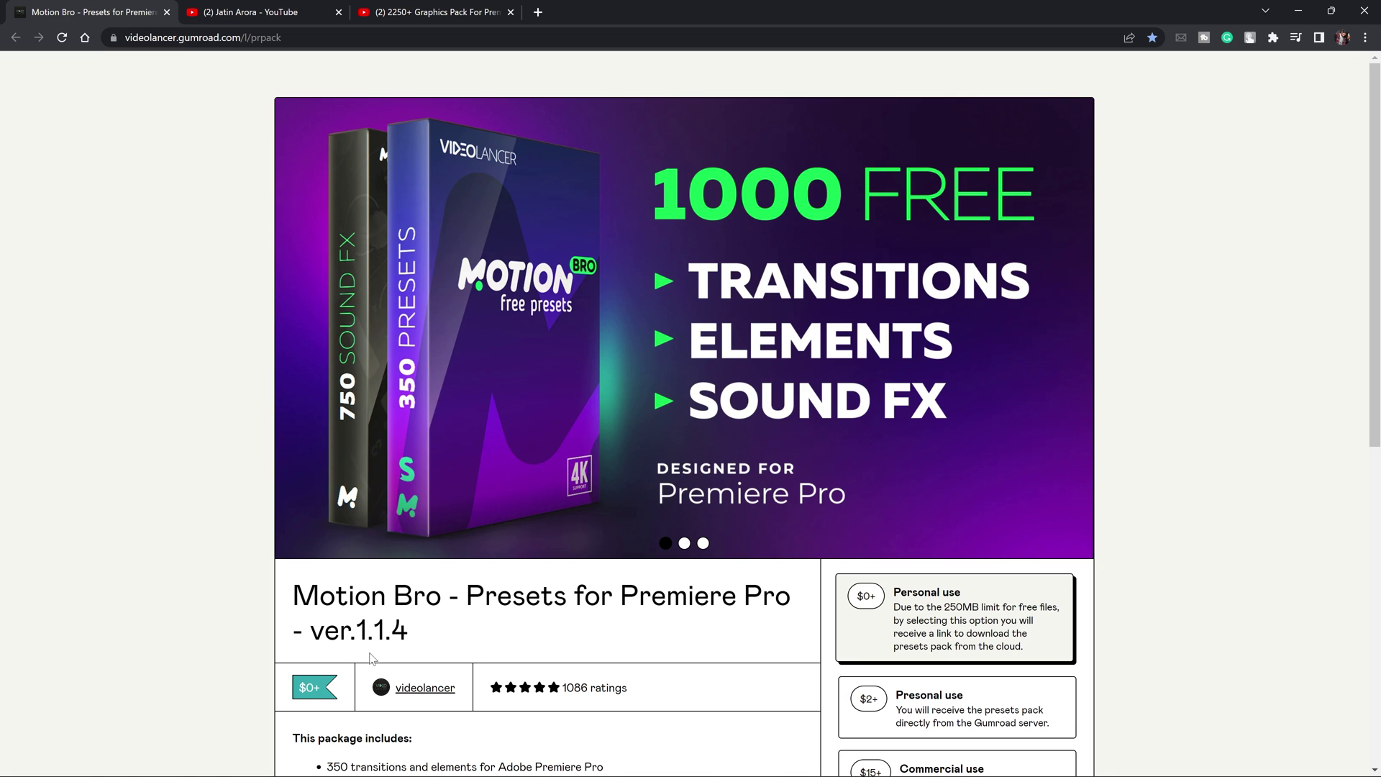
Enter 0 as the fair price for the Motion Bro presets and proceed to Gumroad checkout
drag(293, 596, 791, 595)
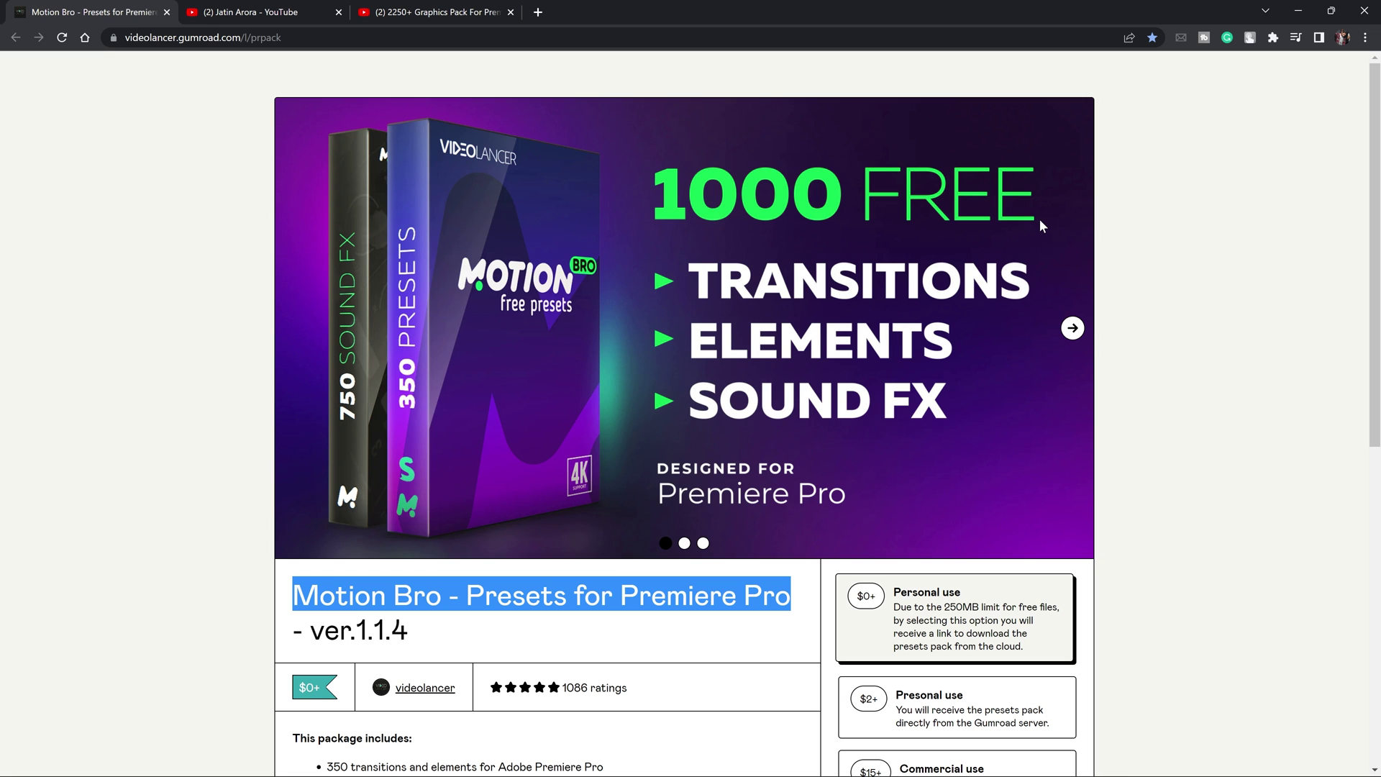
scroll(832, 446, down, 4)
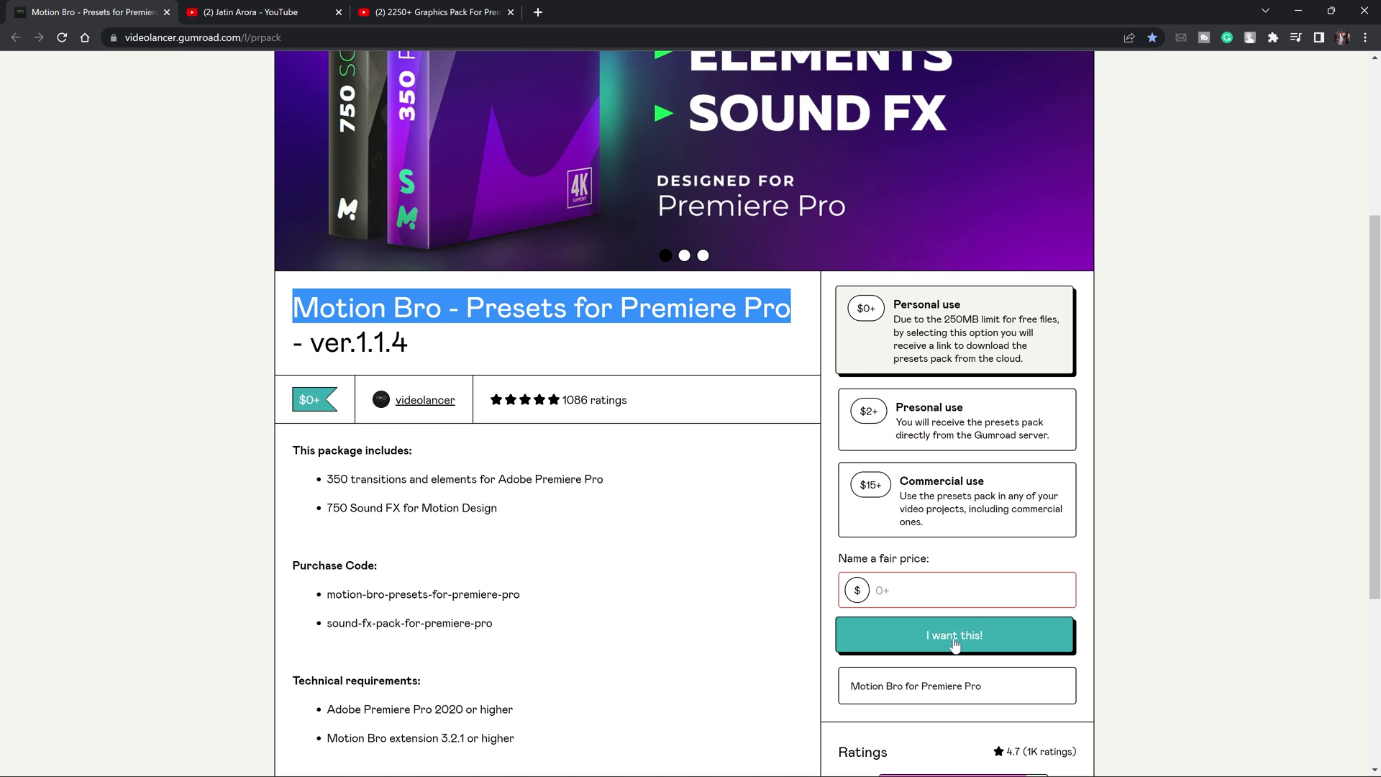
click(956, 643)
click(957, 589)
text(0)
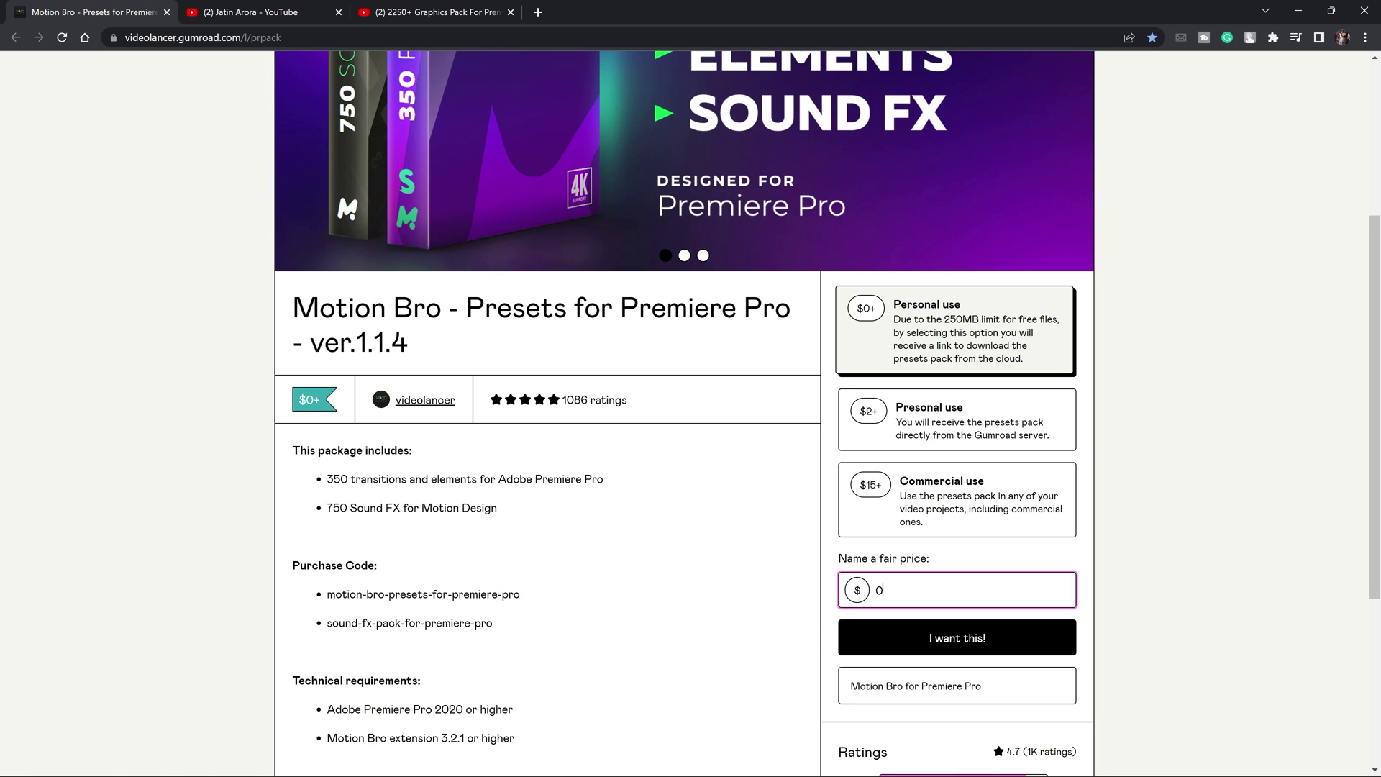
click(993, 643)
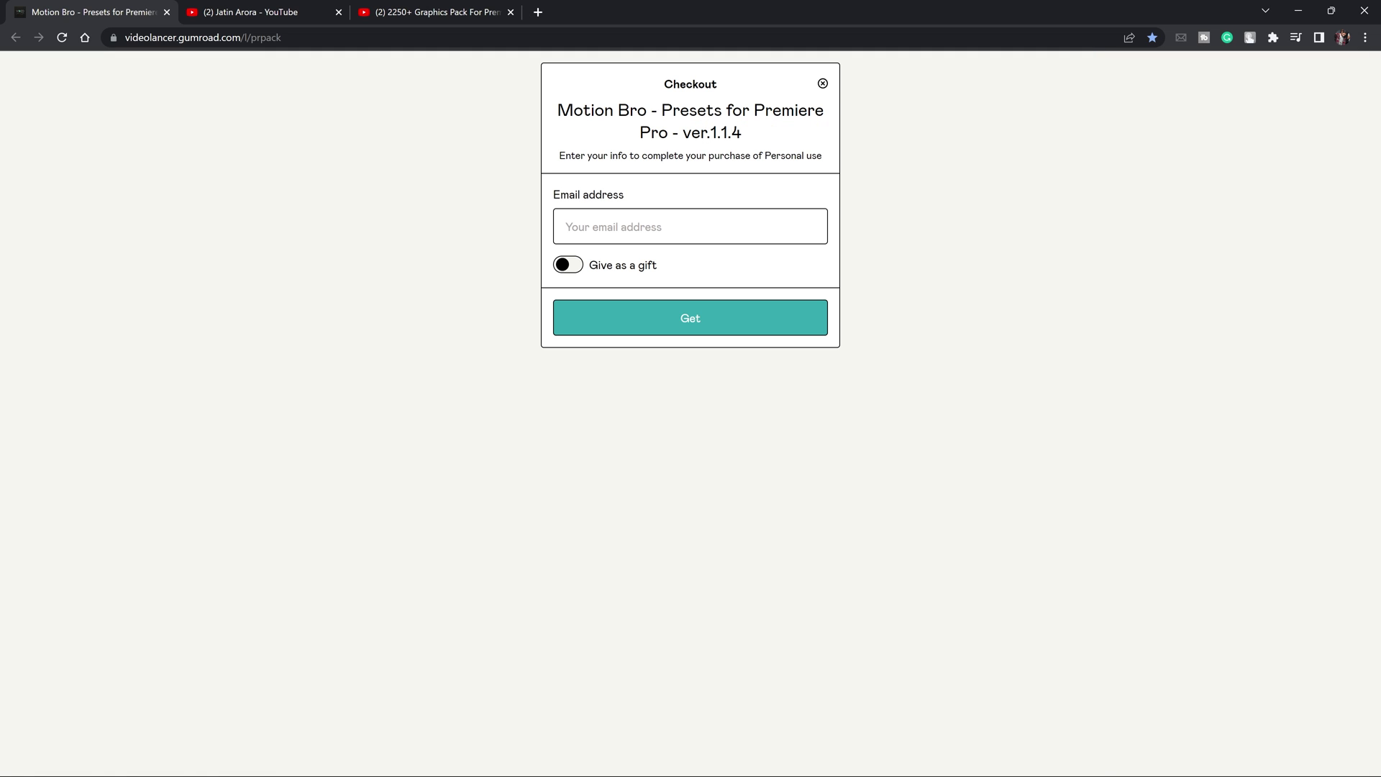
Get the free pack, download Motion Bro Presets for Premiere Pro.zip, rate it five stars, and open it
click(695, 319)
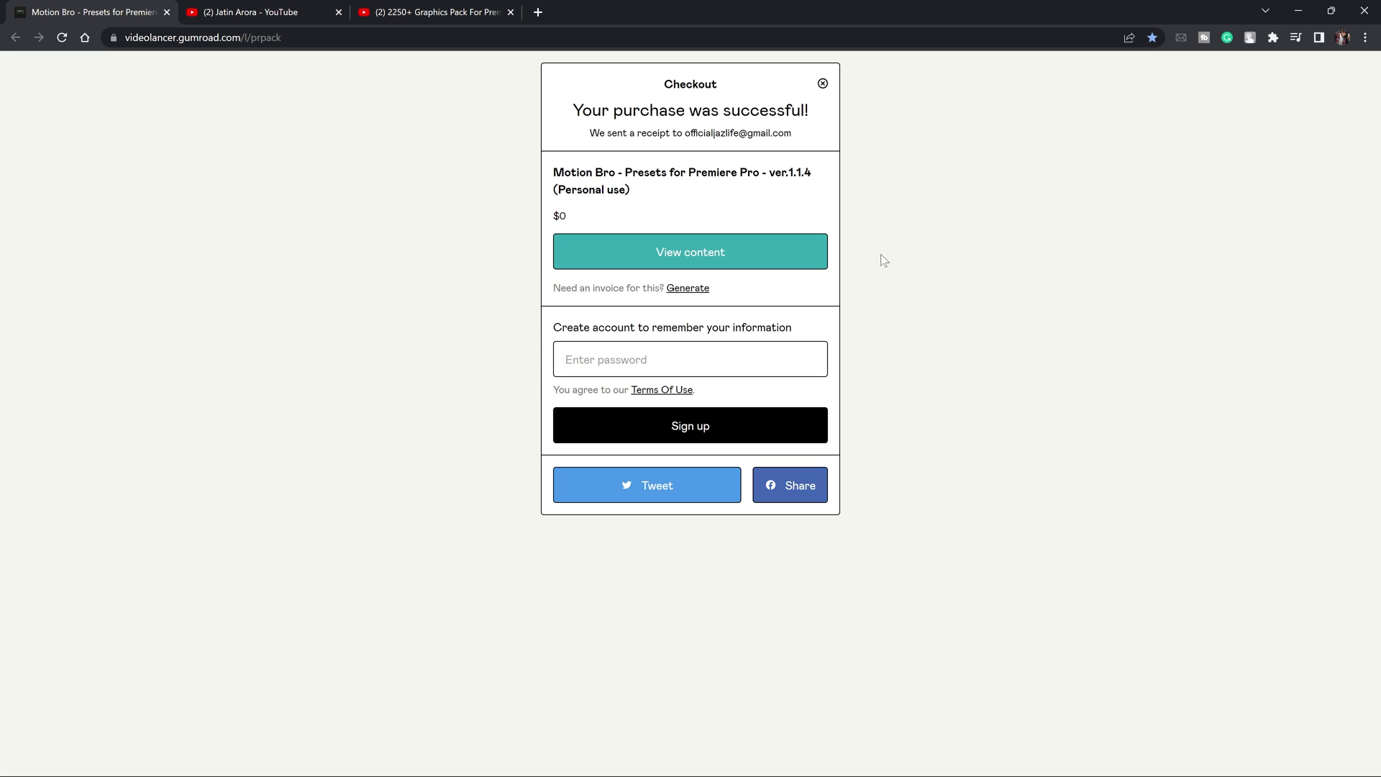
click(676, 253)
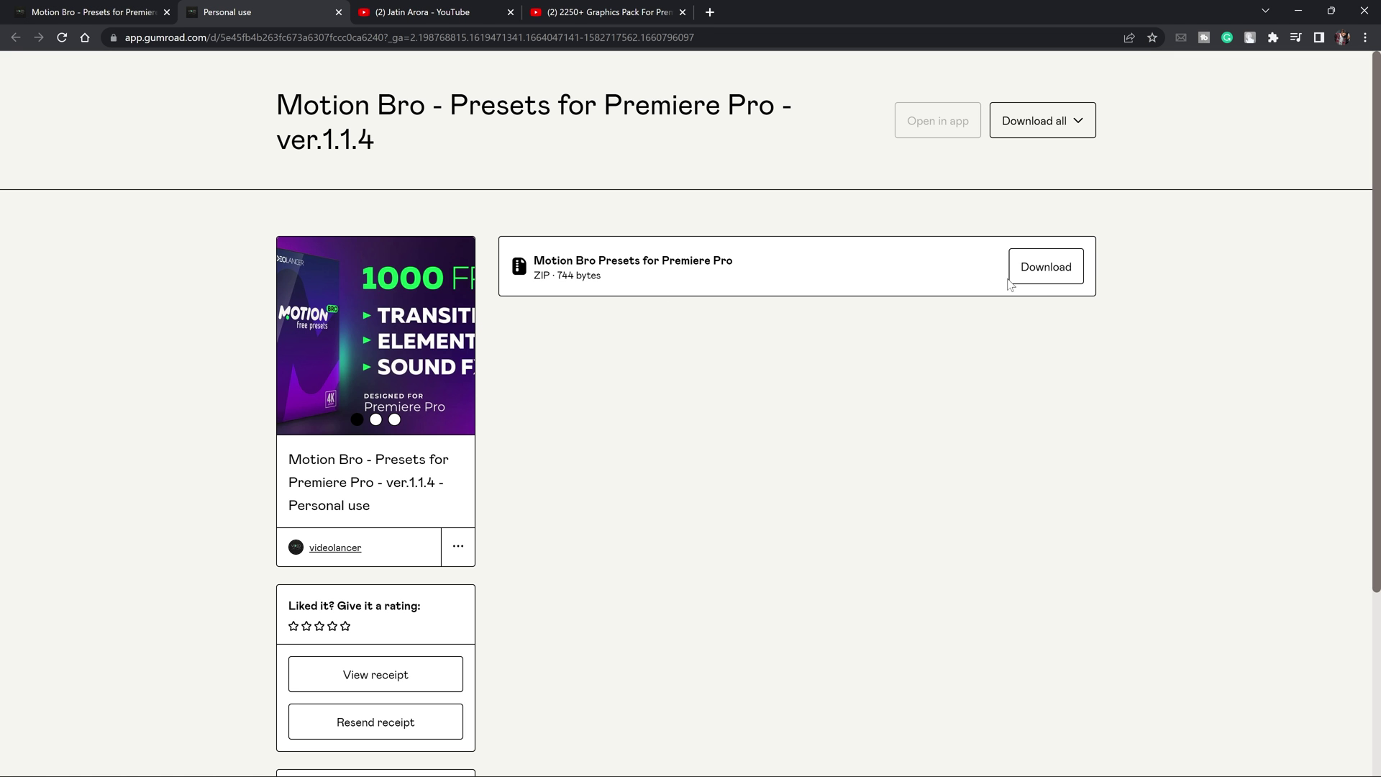
click(1030, 283)
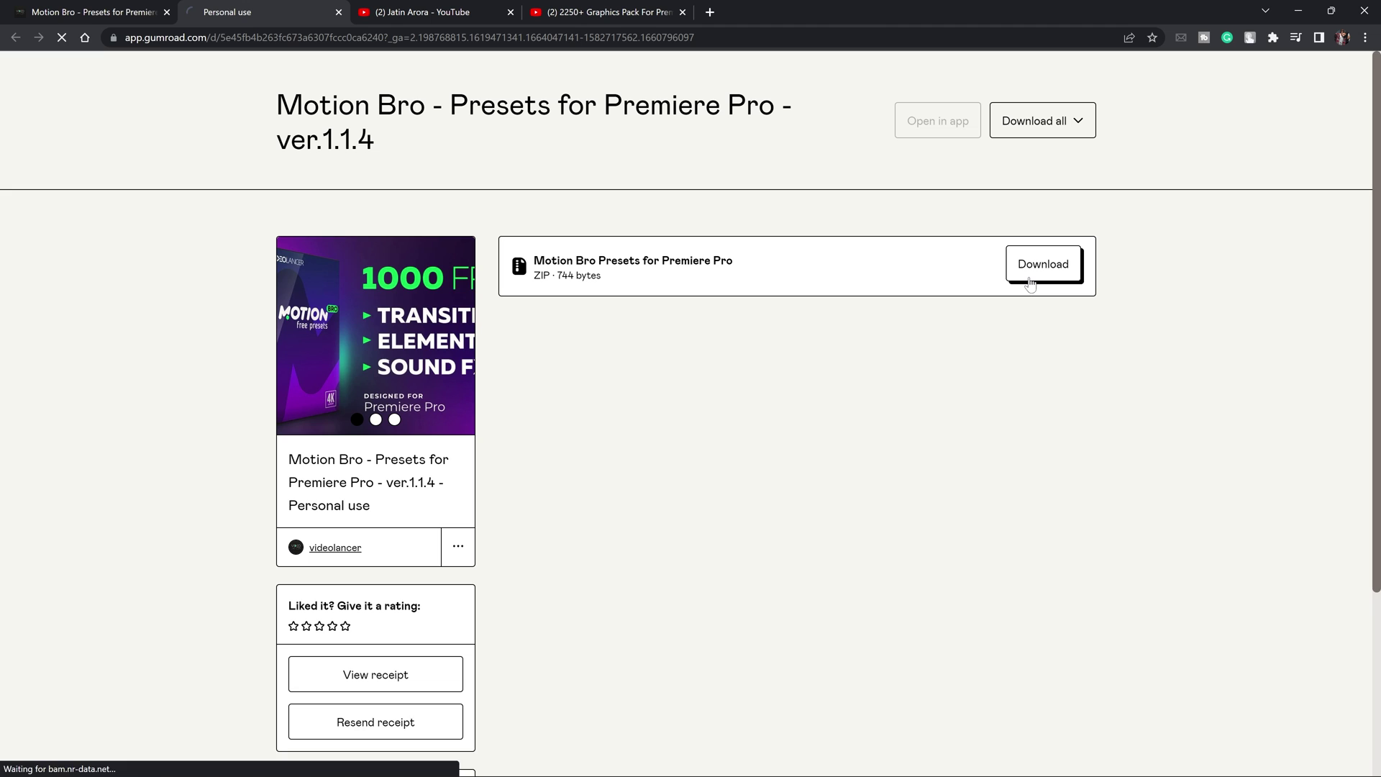
click(347, 627)
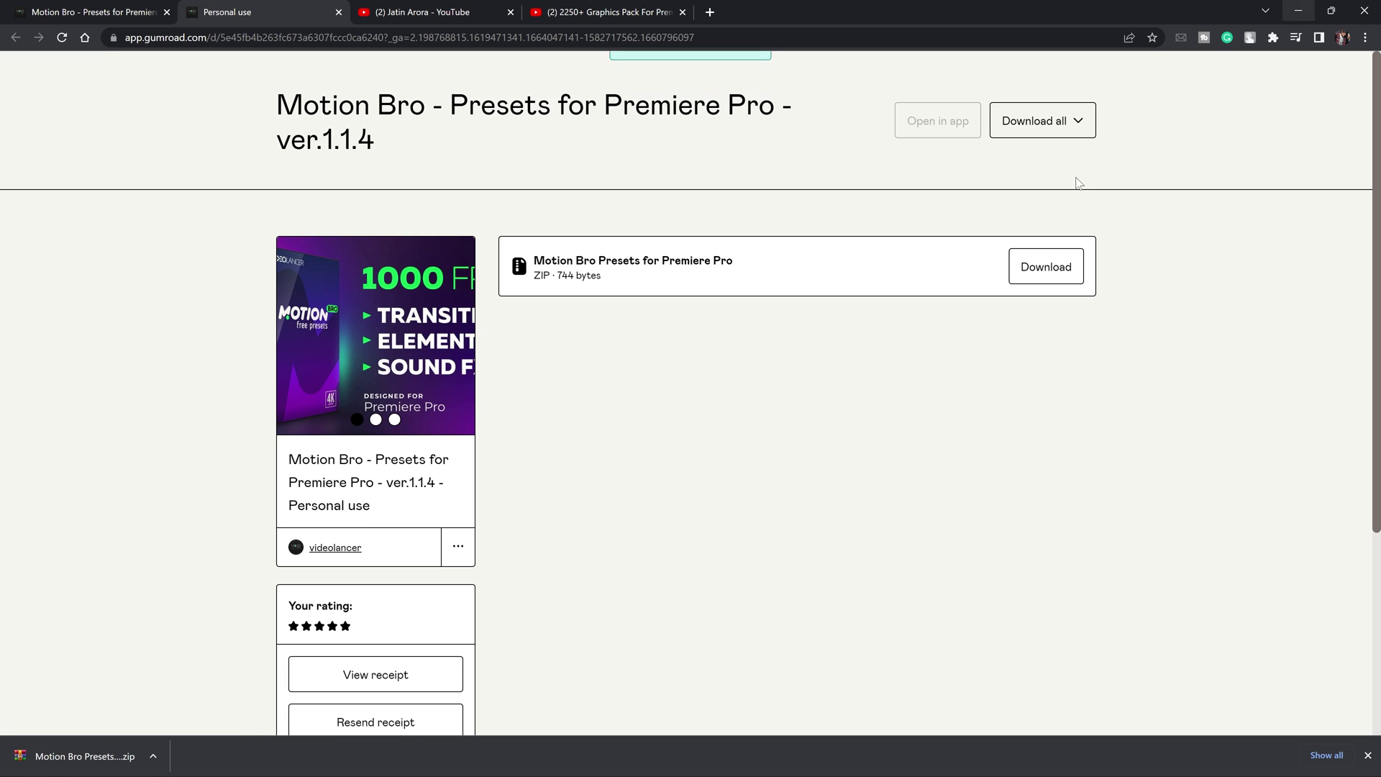
click(118, 748)
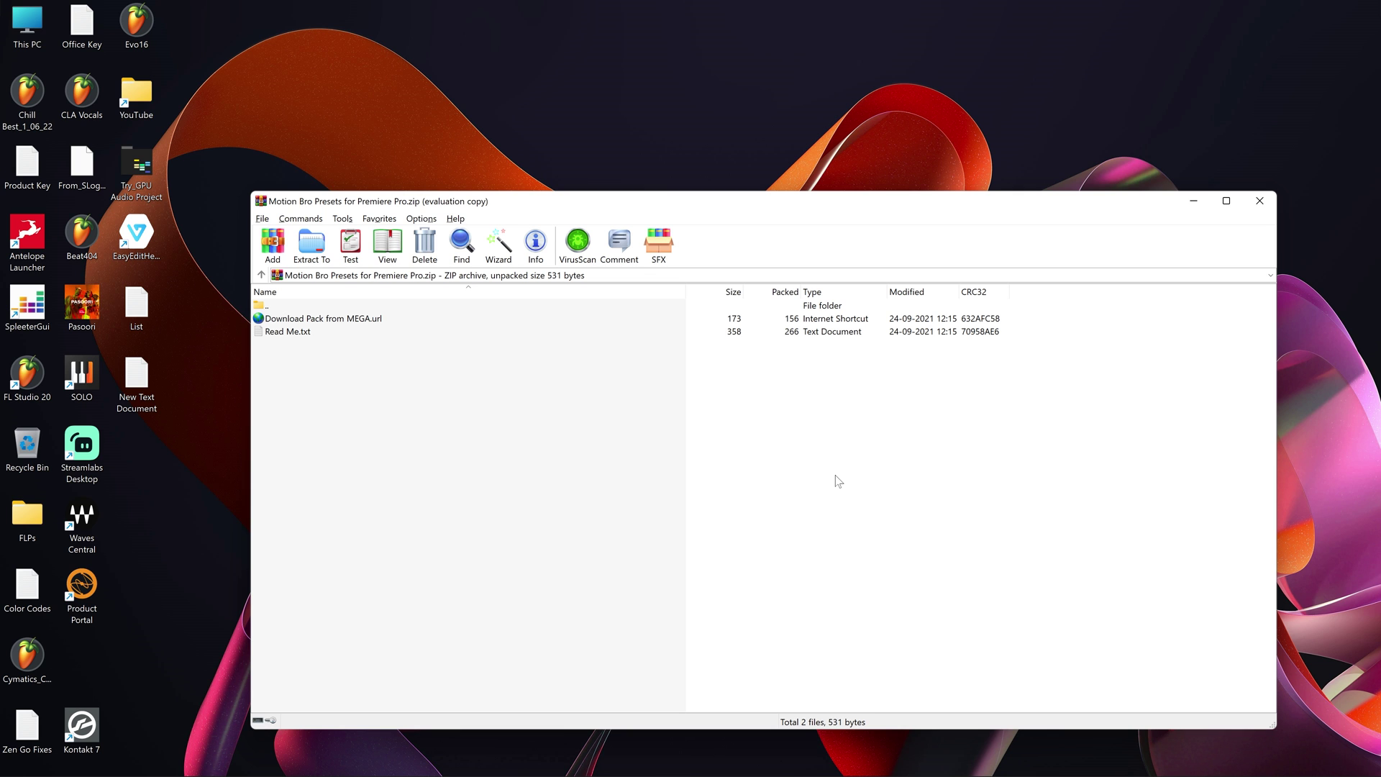
Open Read Me.txt from the archive in Notepad and select the mega.nz download link
double_click(294, 333)
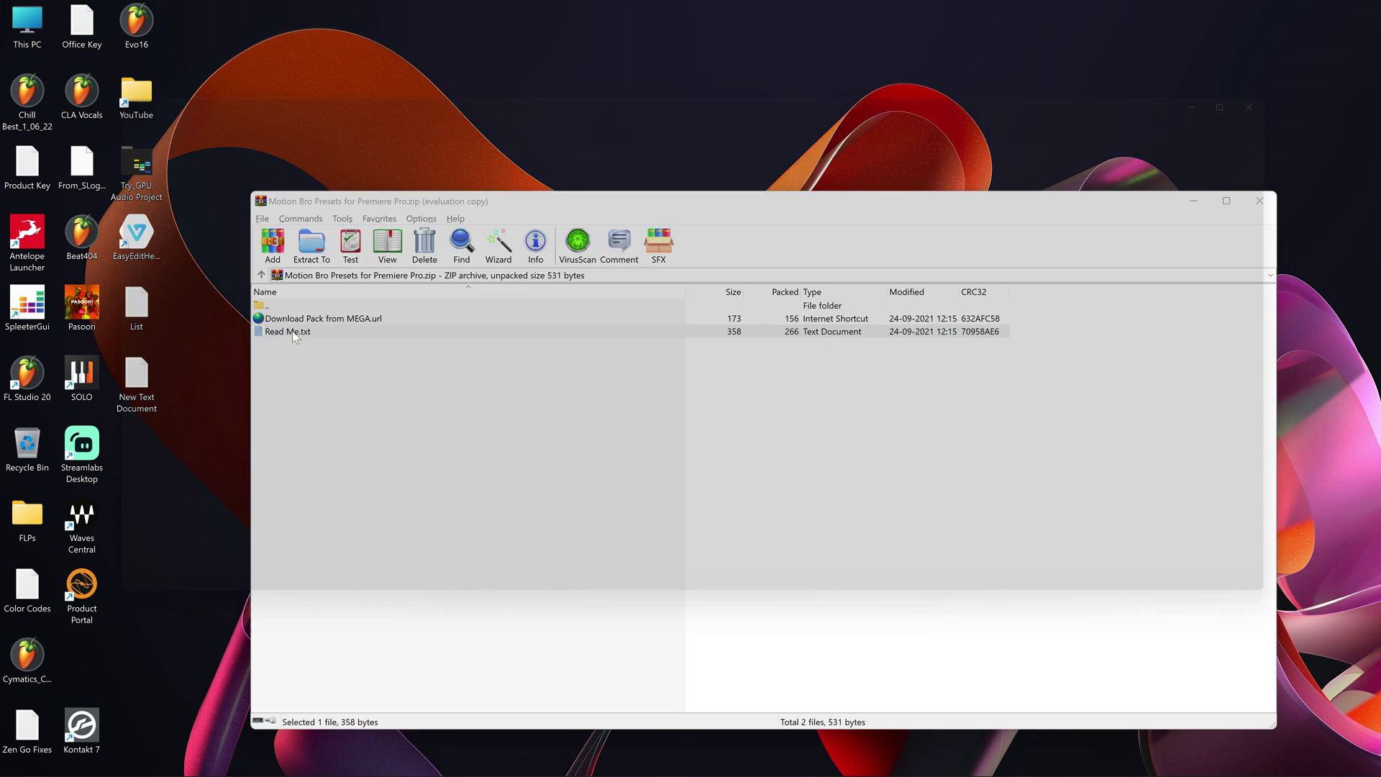
drag(976, 201, 55, 201)
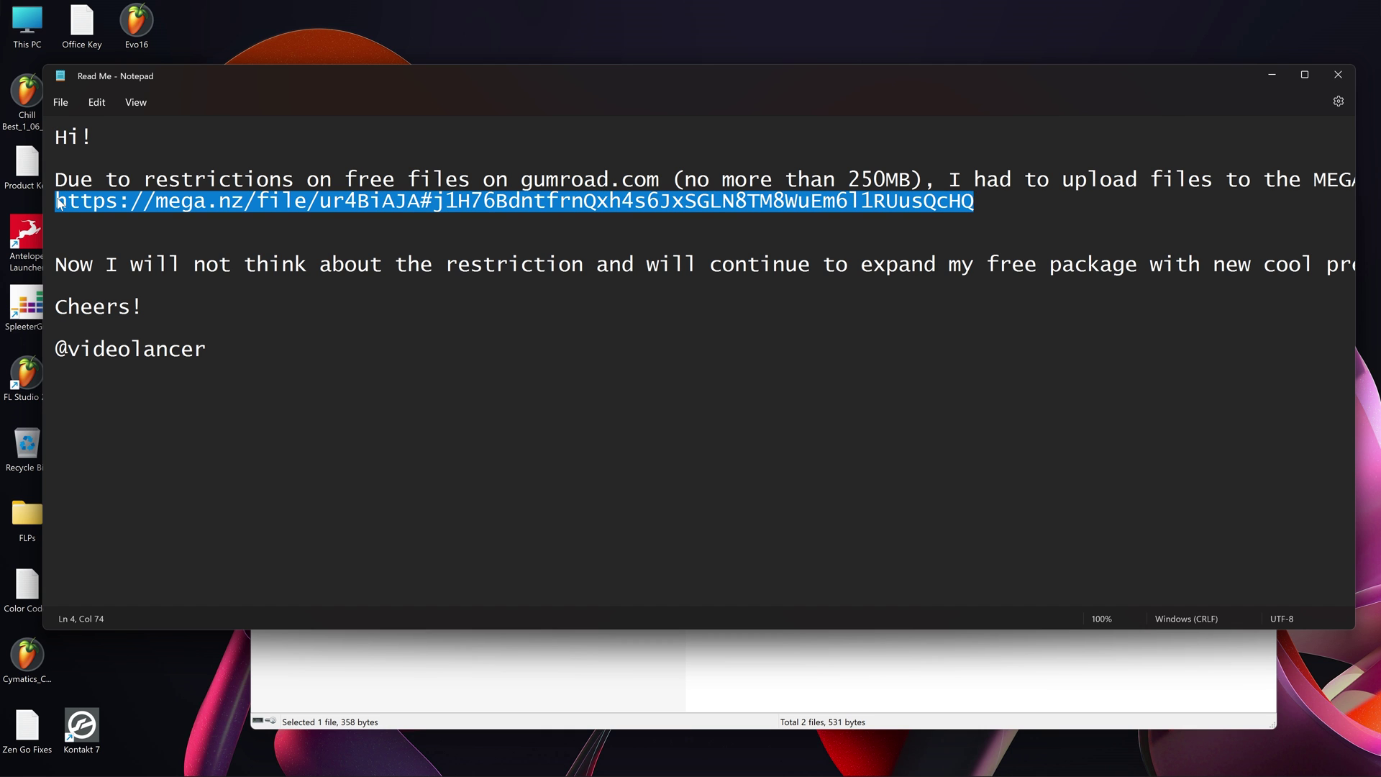
key(alt+Tab)
key(alt+Tab)
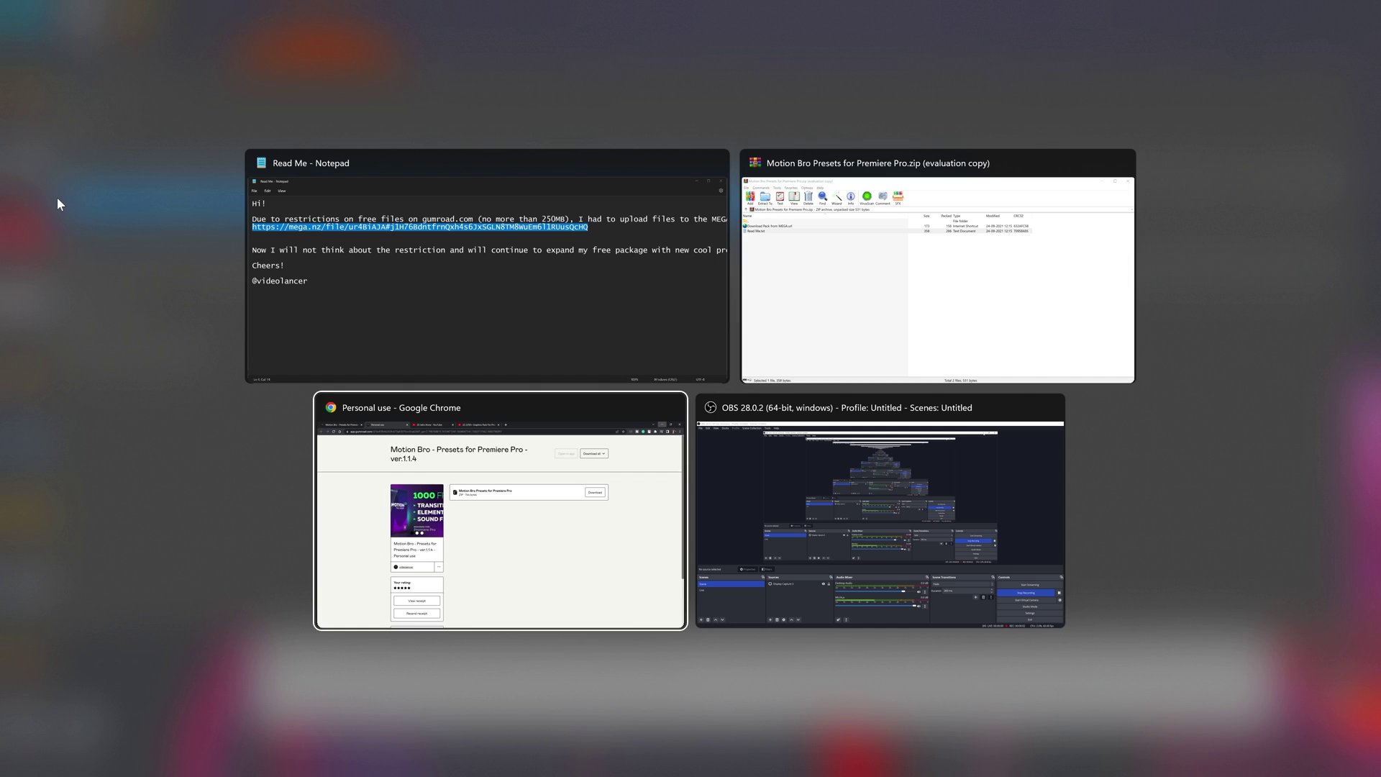
Load the copied MEGA link in a new tab, download the 1.19 GB presets ZIP, and open it
click(715, 4)
key(ctrl+v)
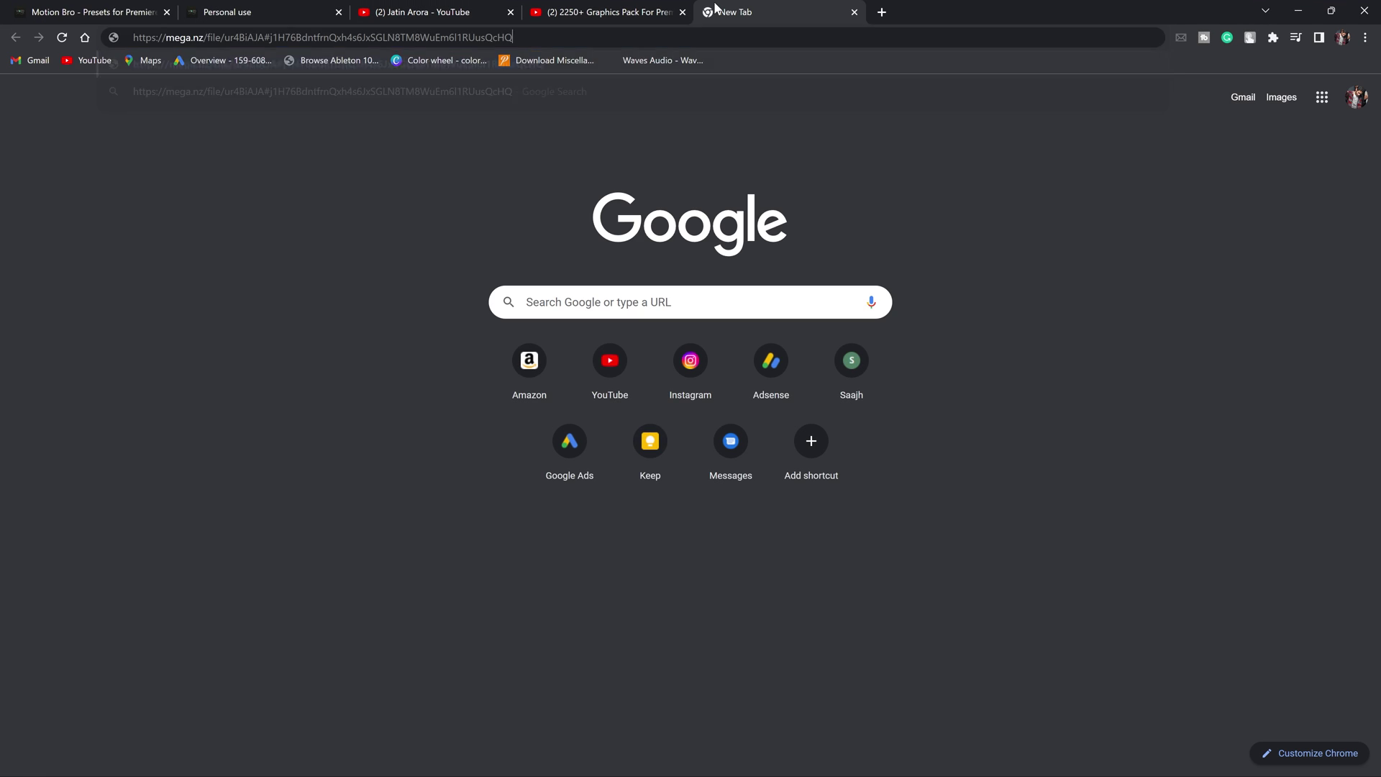
key(Return)
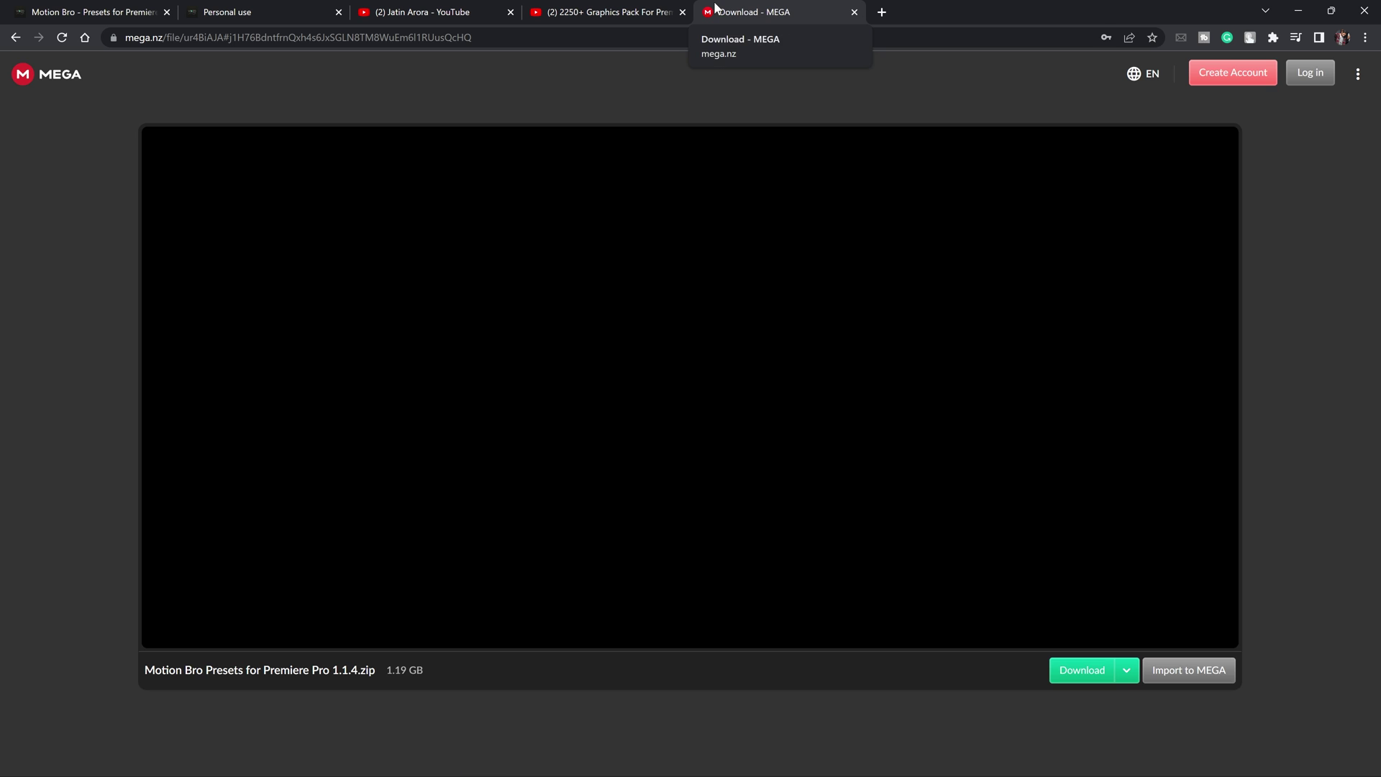
click(1083, 671)
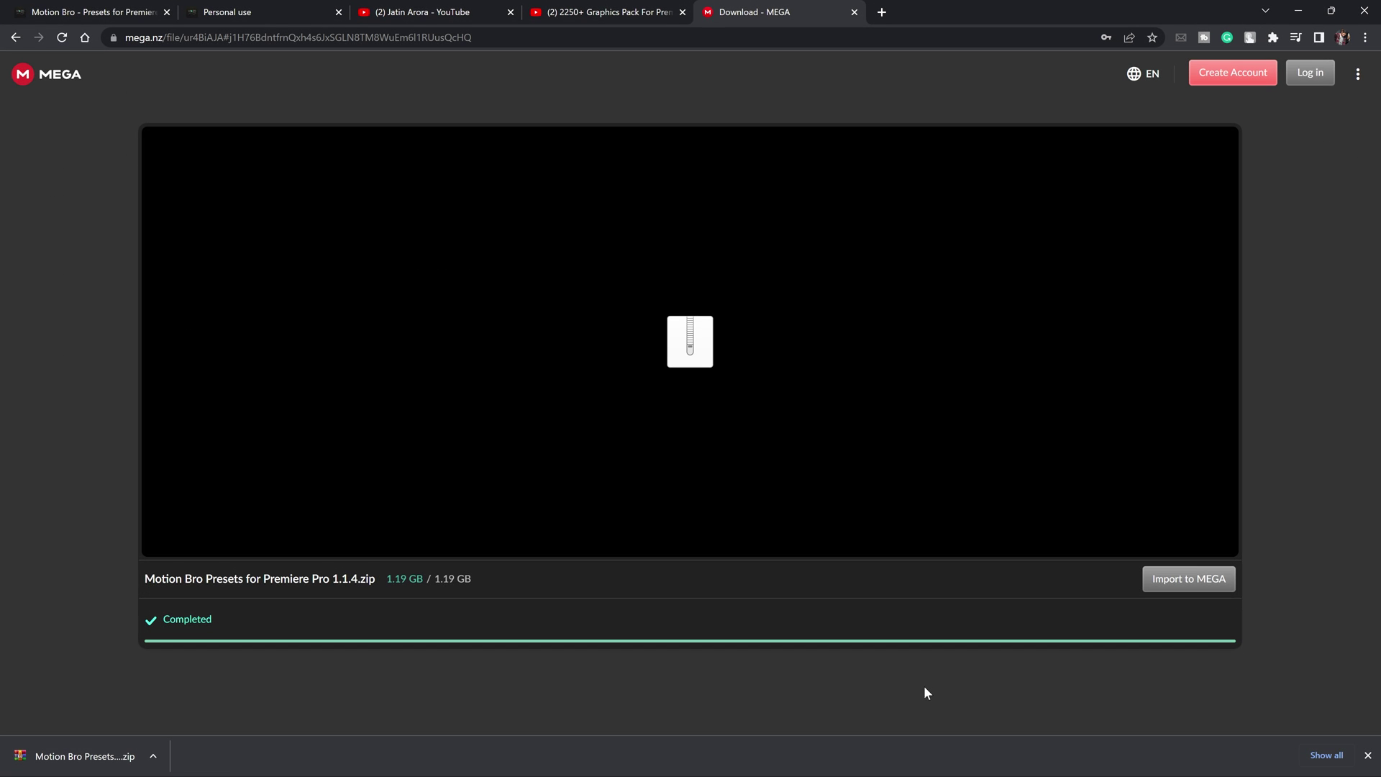
click(65, 756)
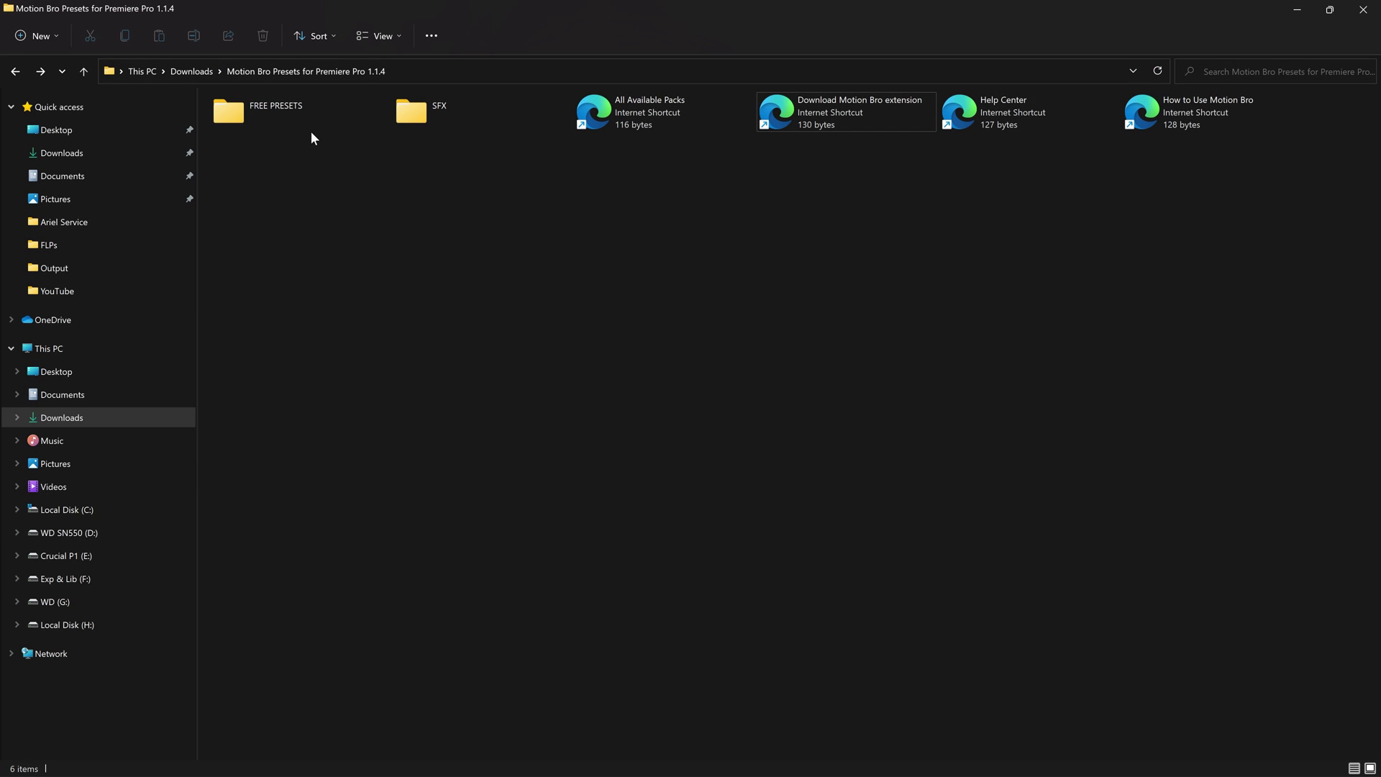
Look through the pack's FREE PRESETS and SFX folders, then return to Downloads
double_click(312, 119)
key(Down)
key(Down)
key(Down)
key(Down)
key(Down)
key(Down)
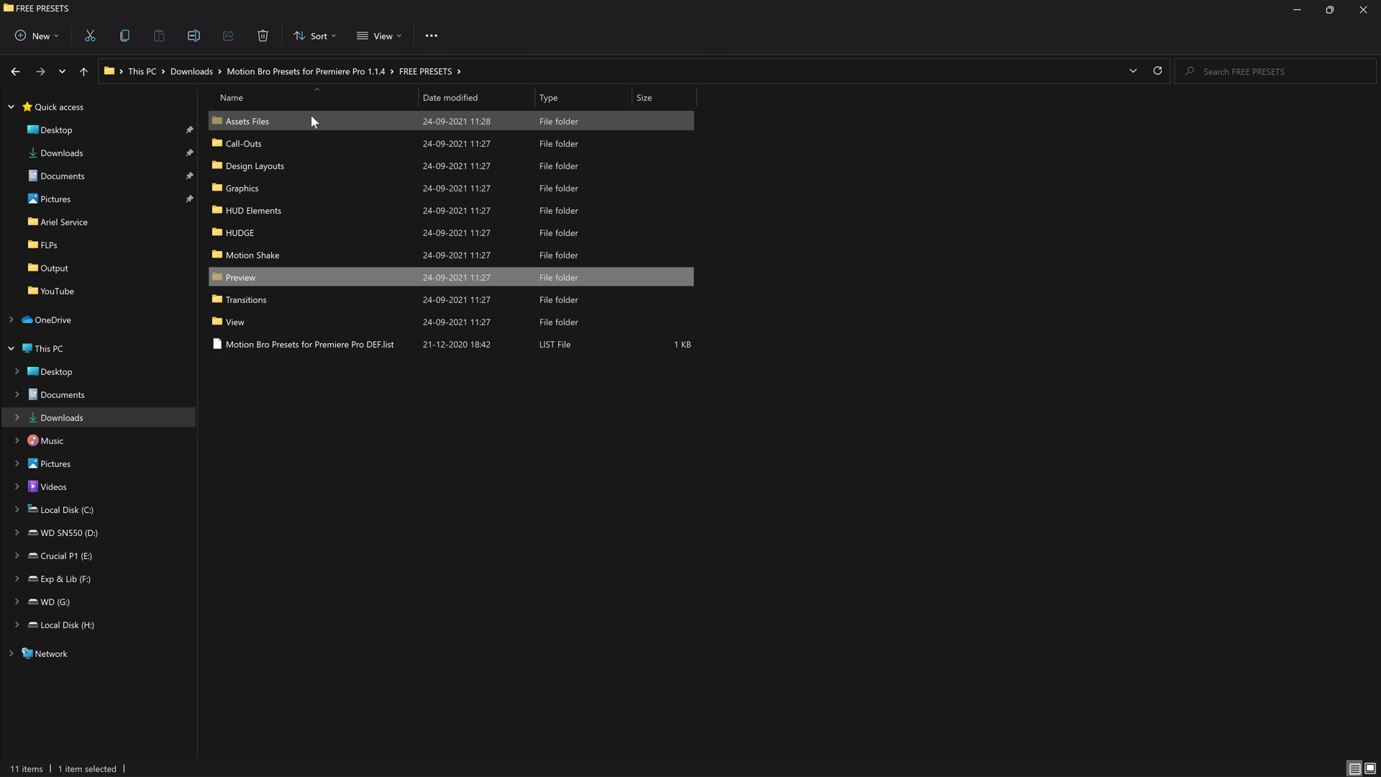
key(BackSpace)
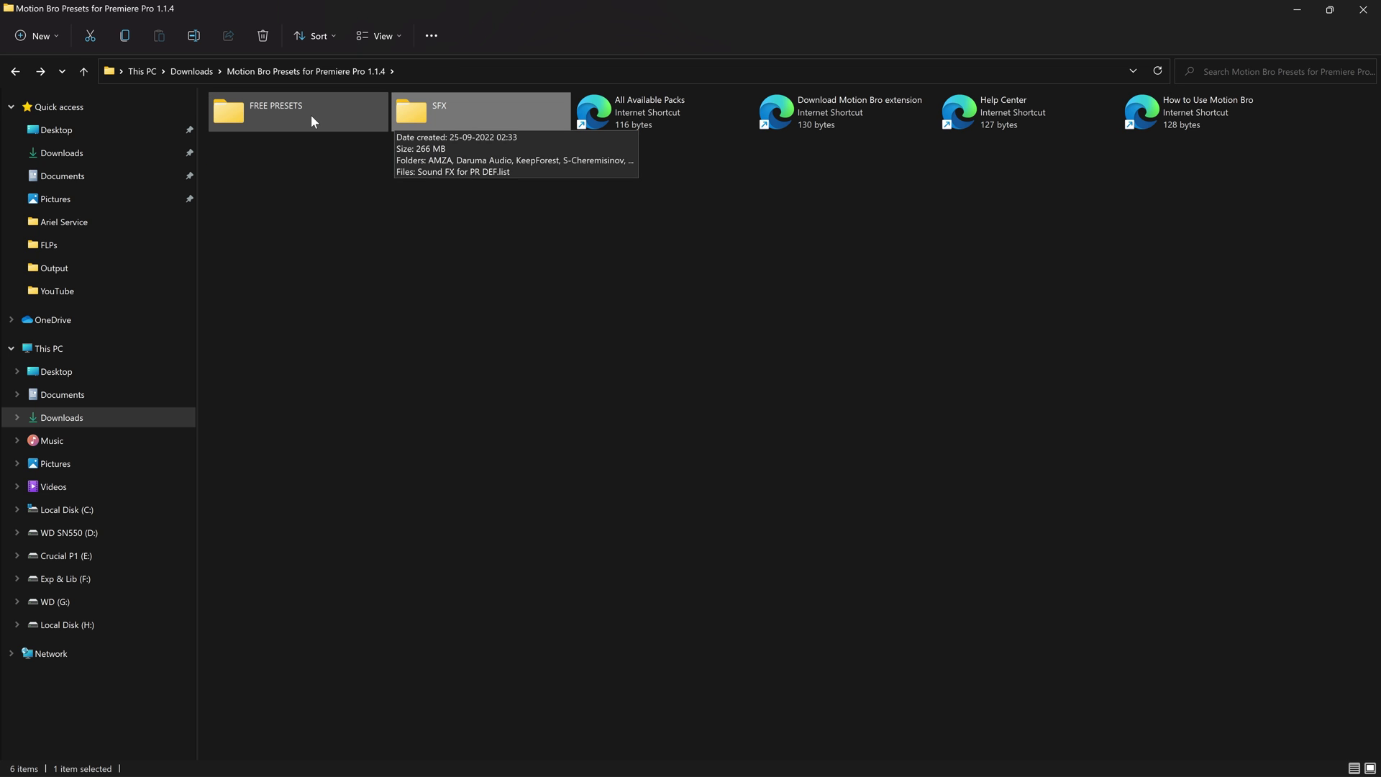
key(Return)
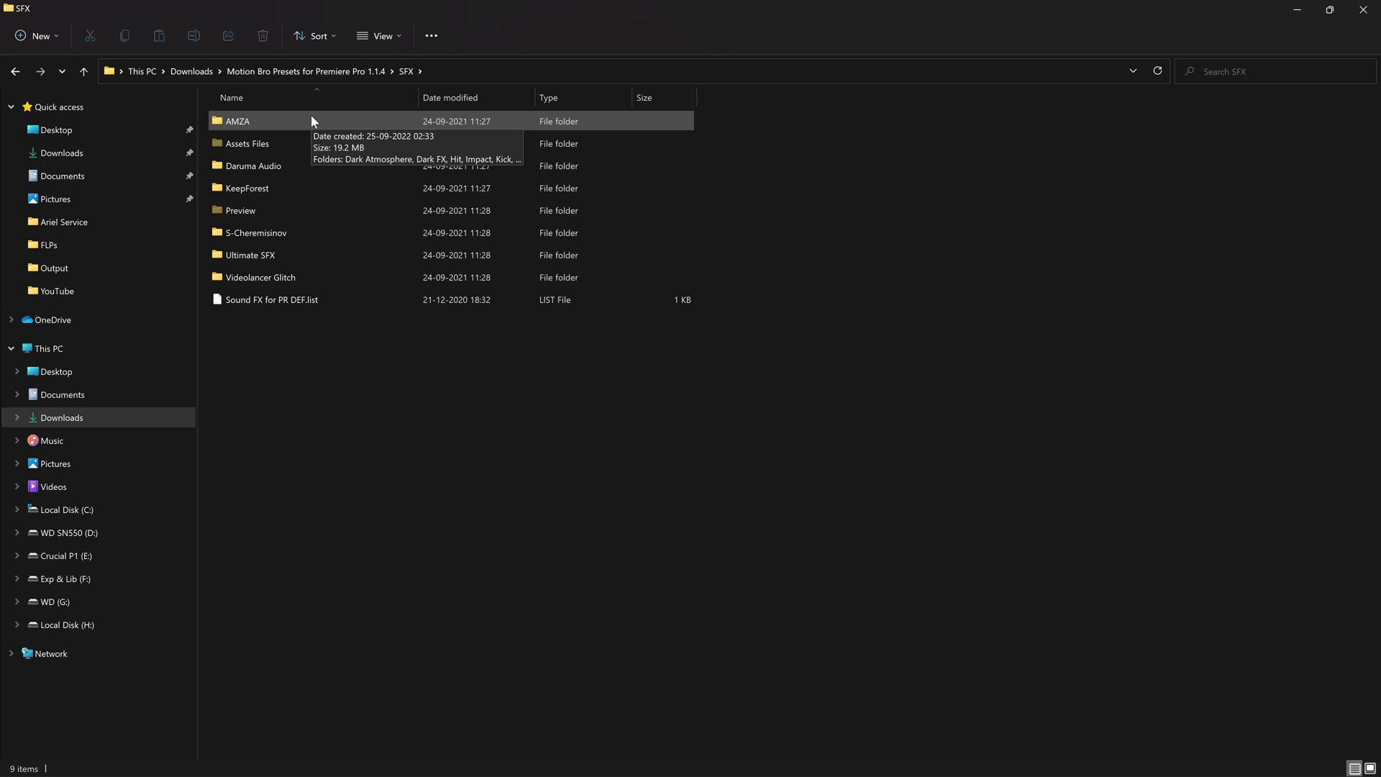
key(BackSpace)
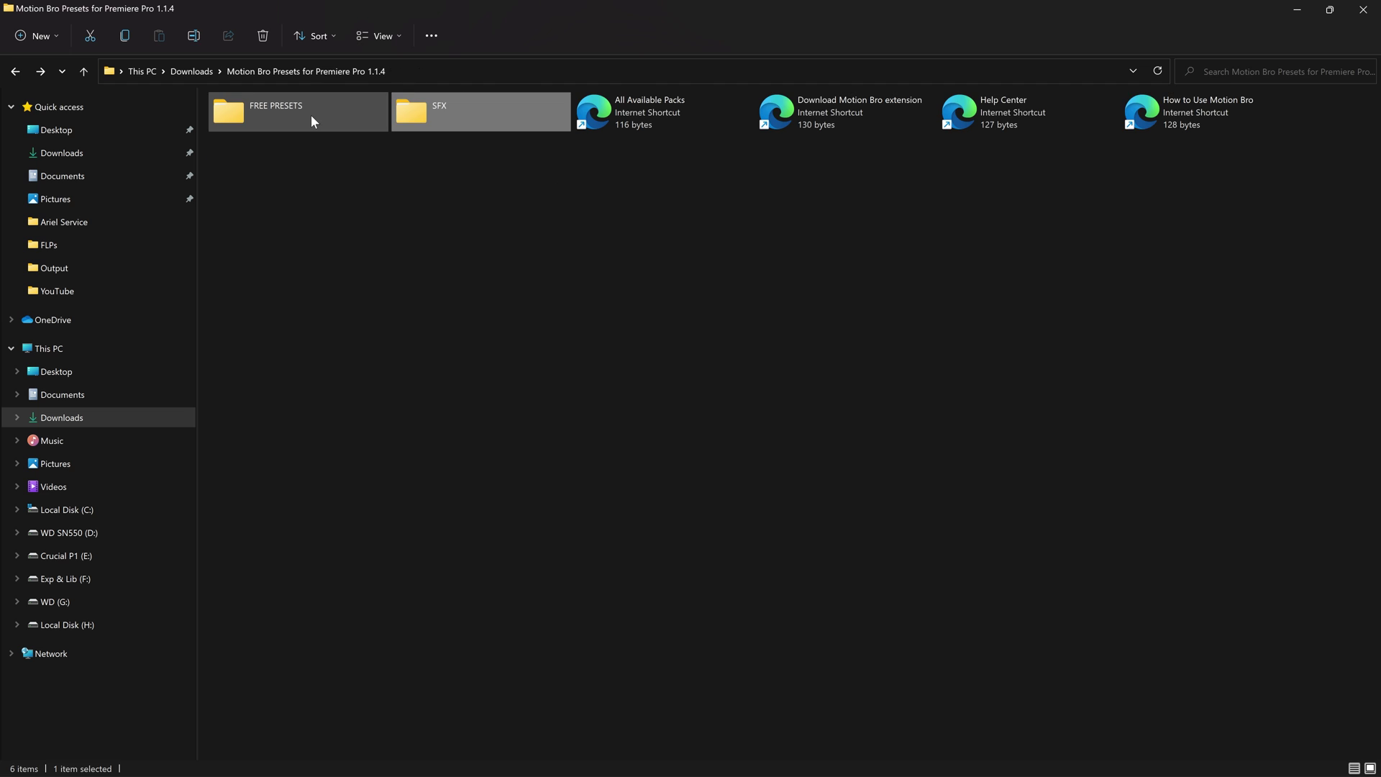
key(BackSpace)
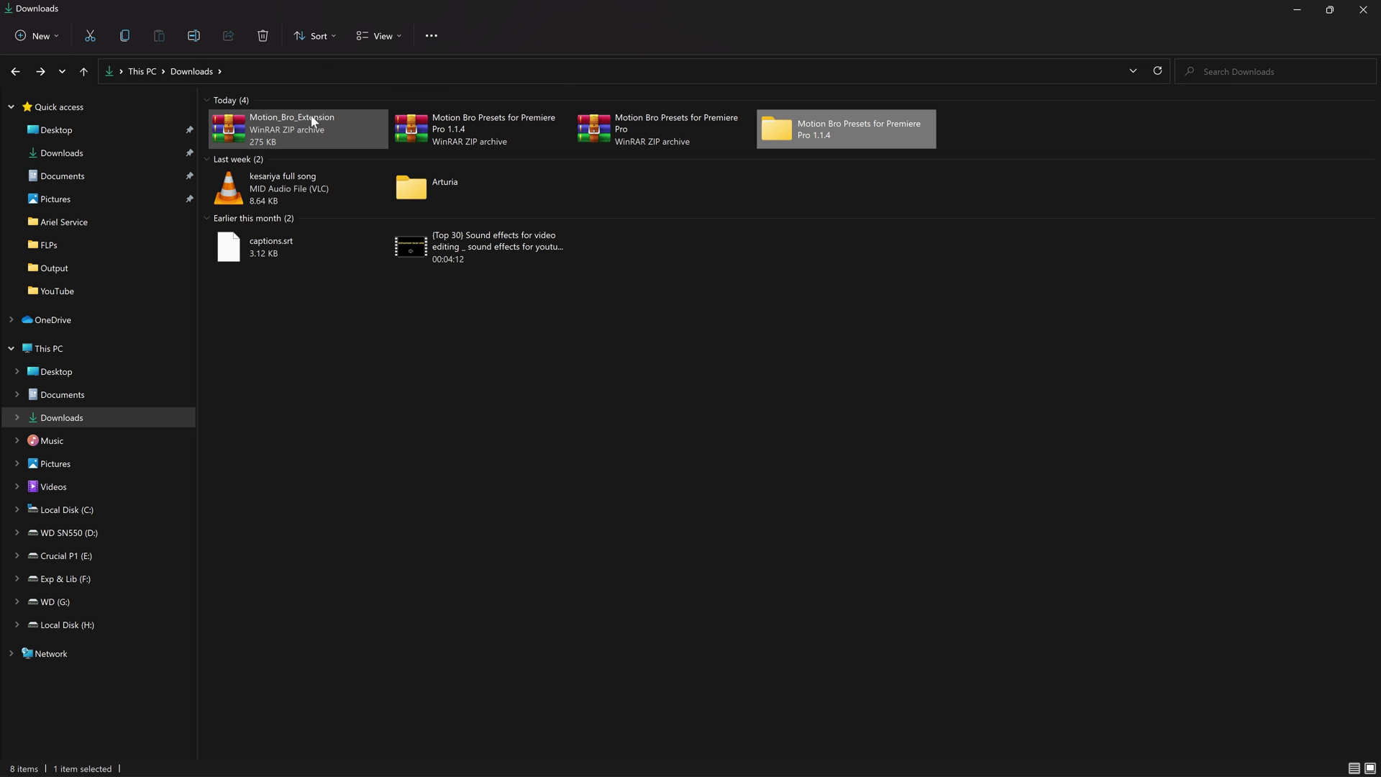
Move the Motion Bro Presets for Premiere Pro 1.1.4 folder into E:\YouTube\Essentials\Motion Bro
key(ctrl+x)
click(120, 559)
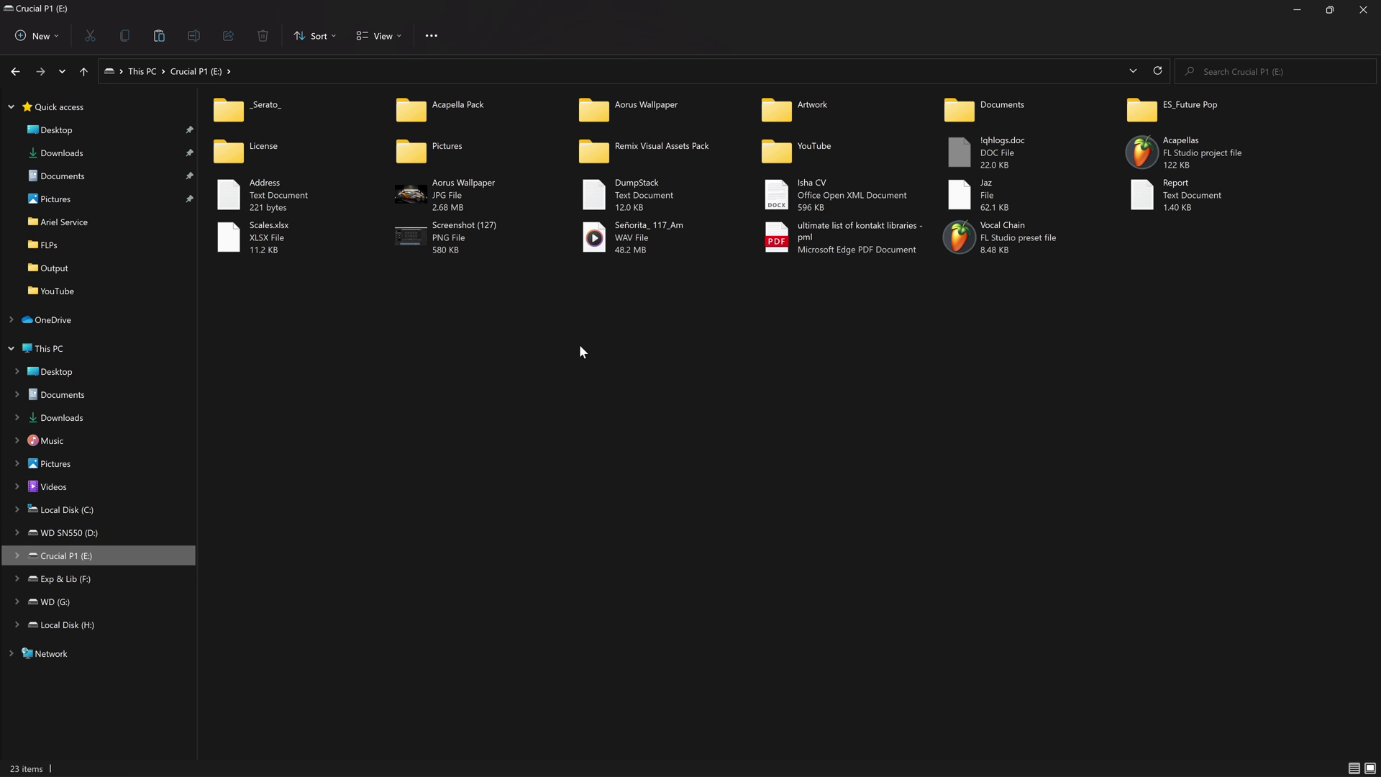
double_click(818, 153)
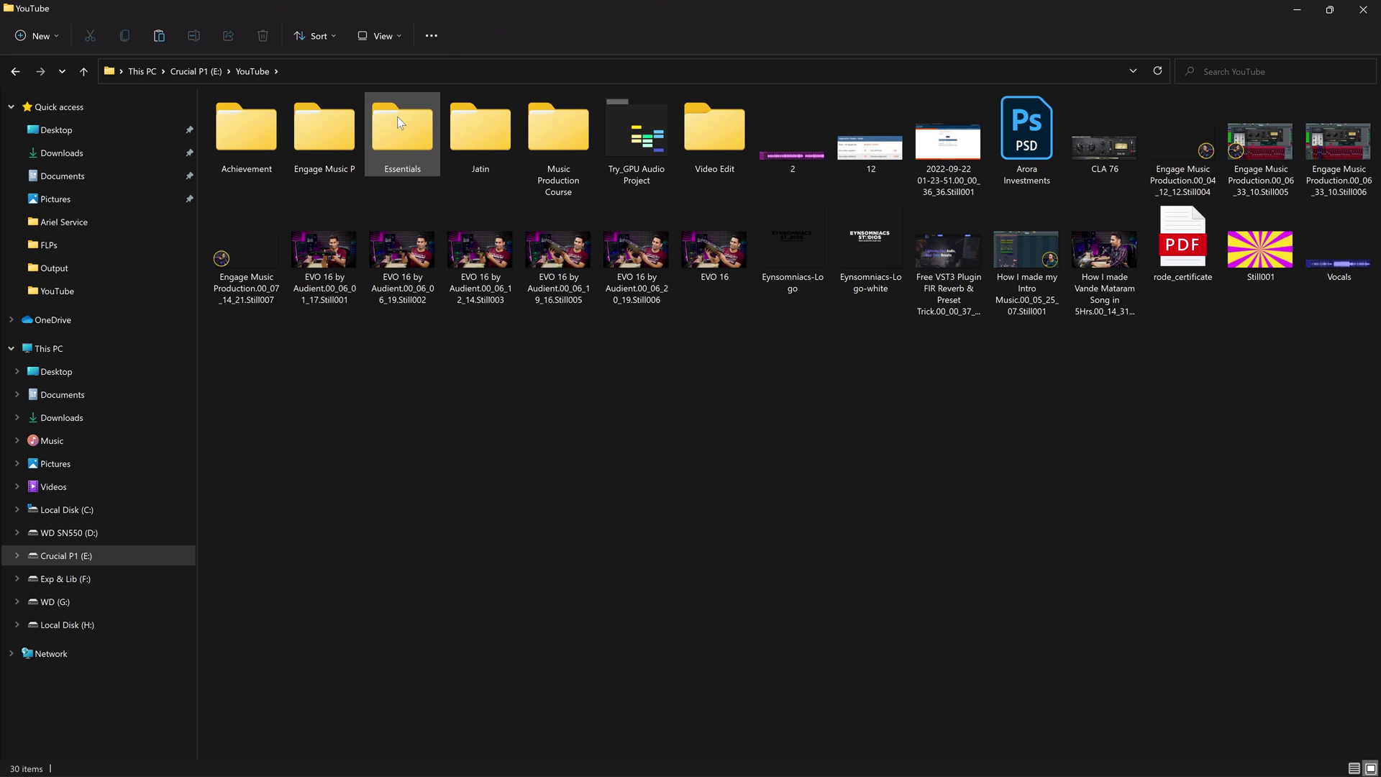
double_click(397, 119)
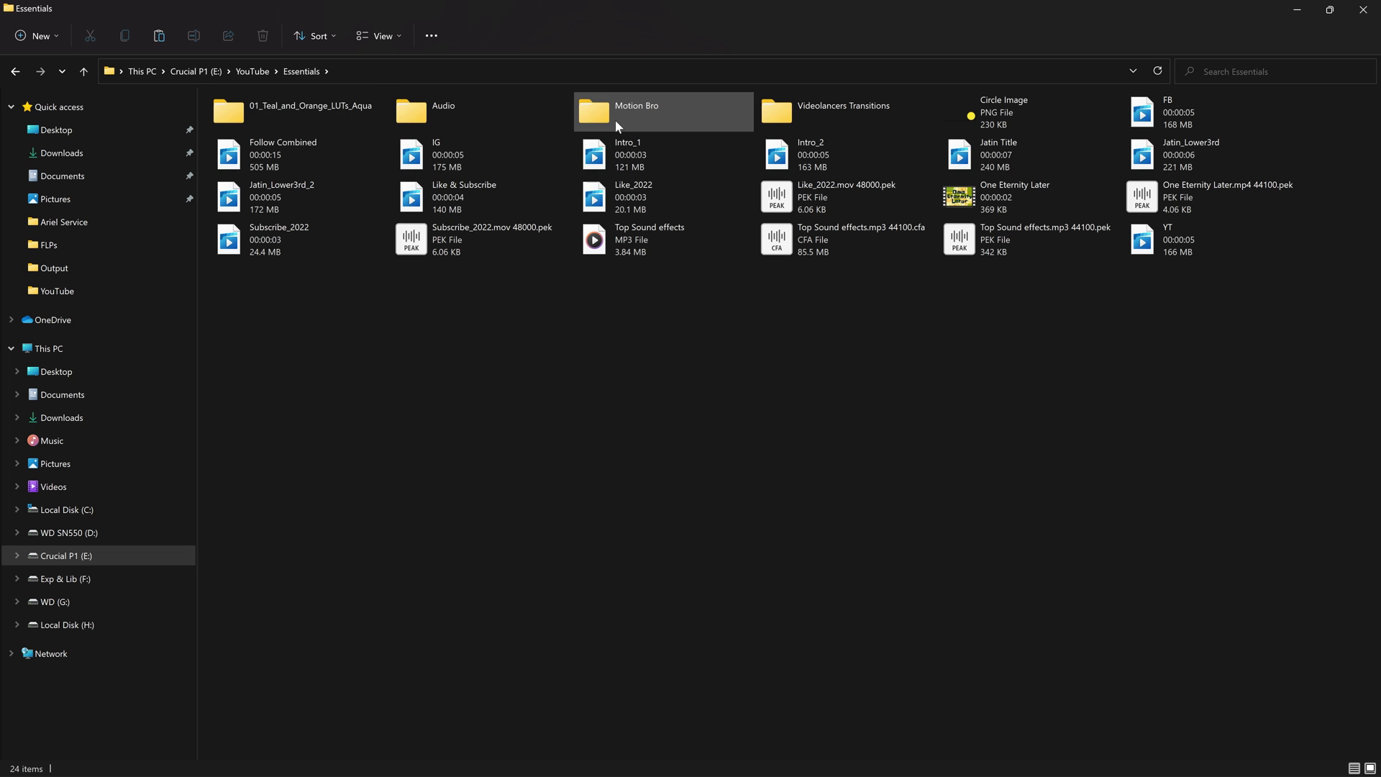
double_click(615, 121)
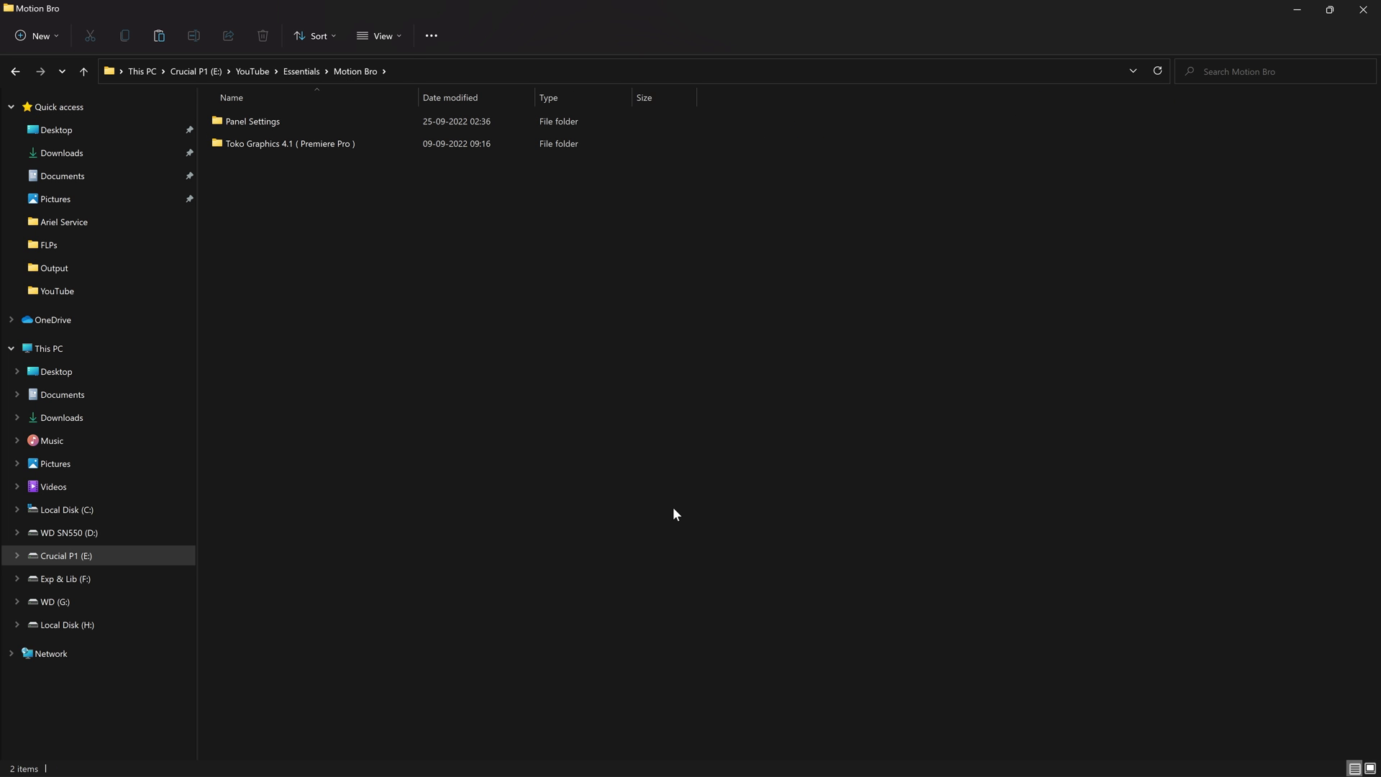
right_click(586, 338)
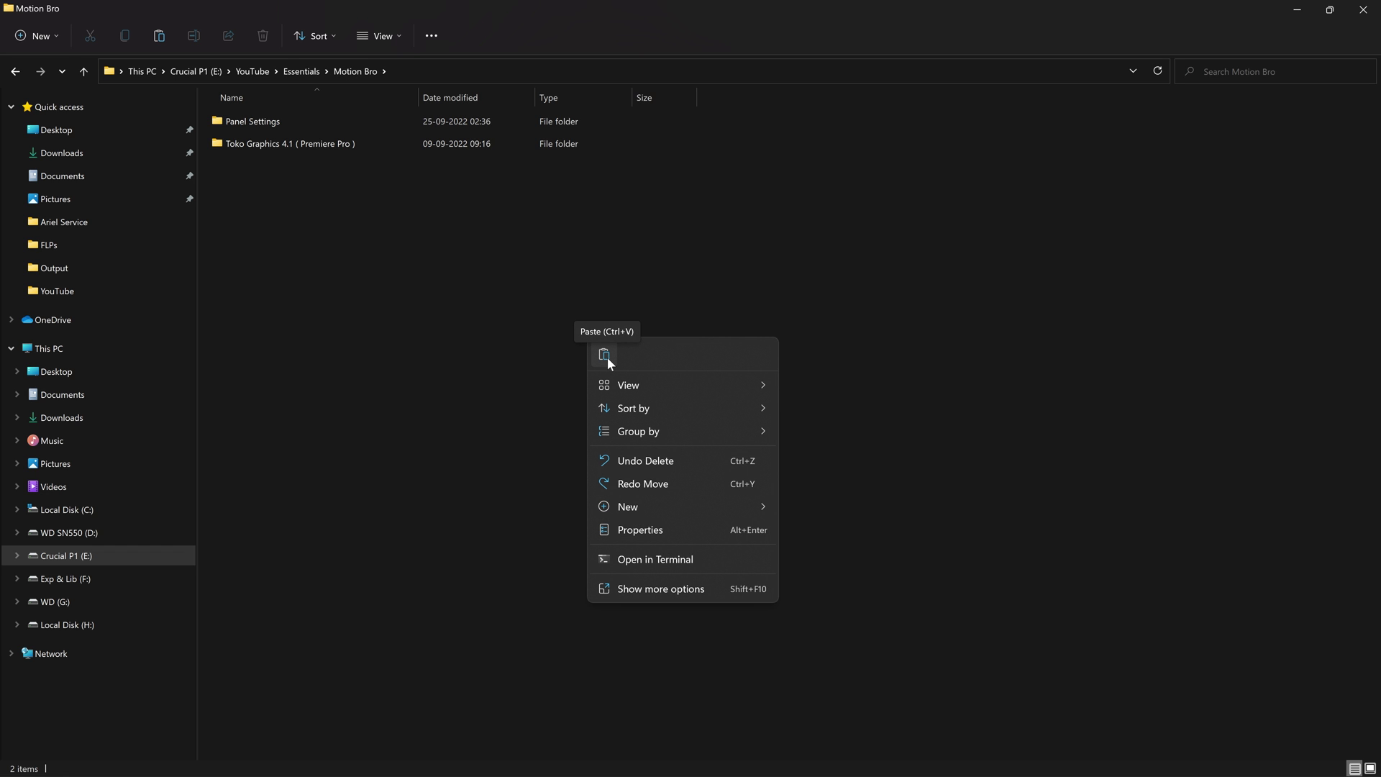
click(604, 355)
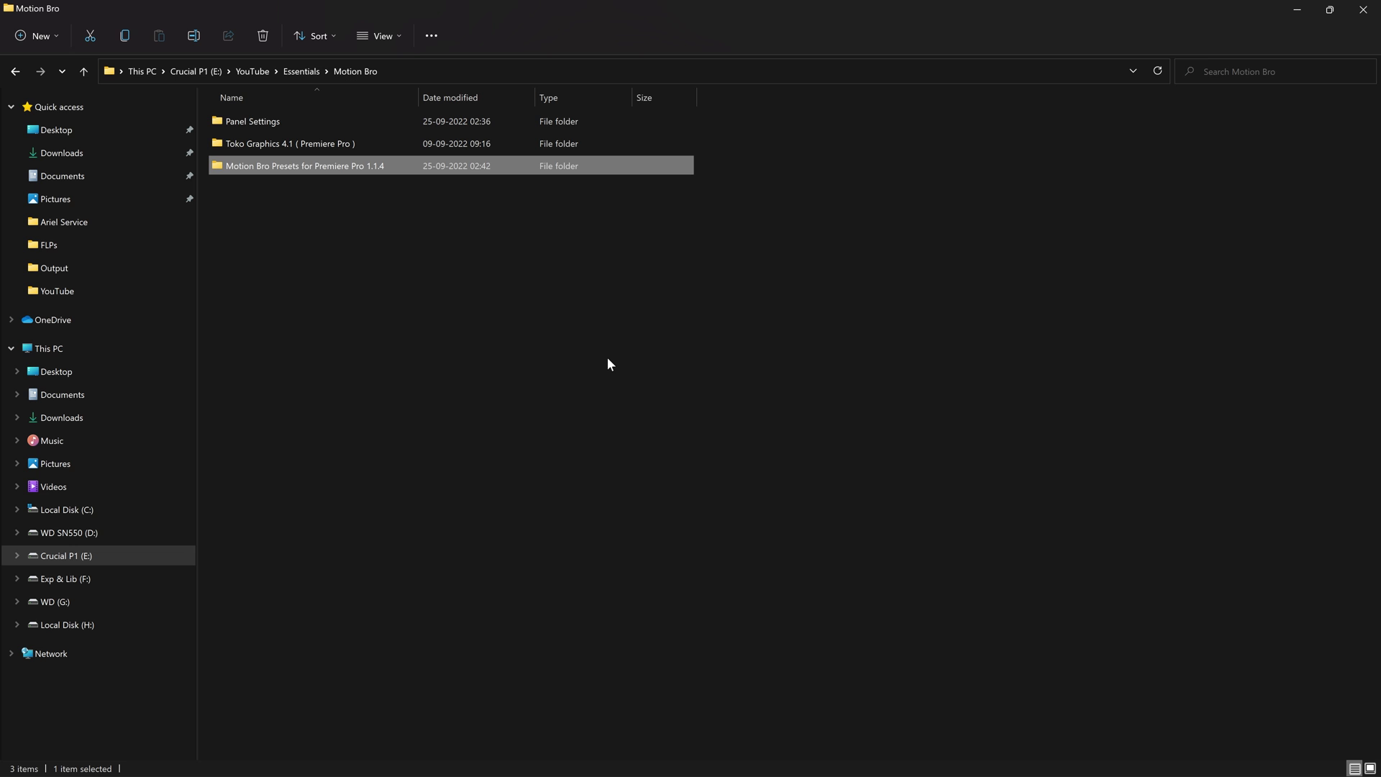
key(alt+Tab)
key(alt+Tab)
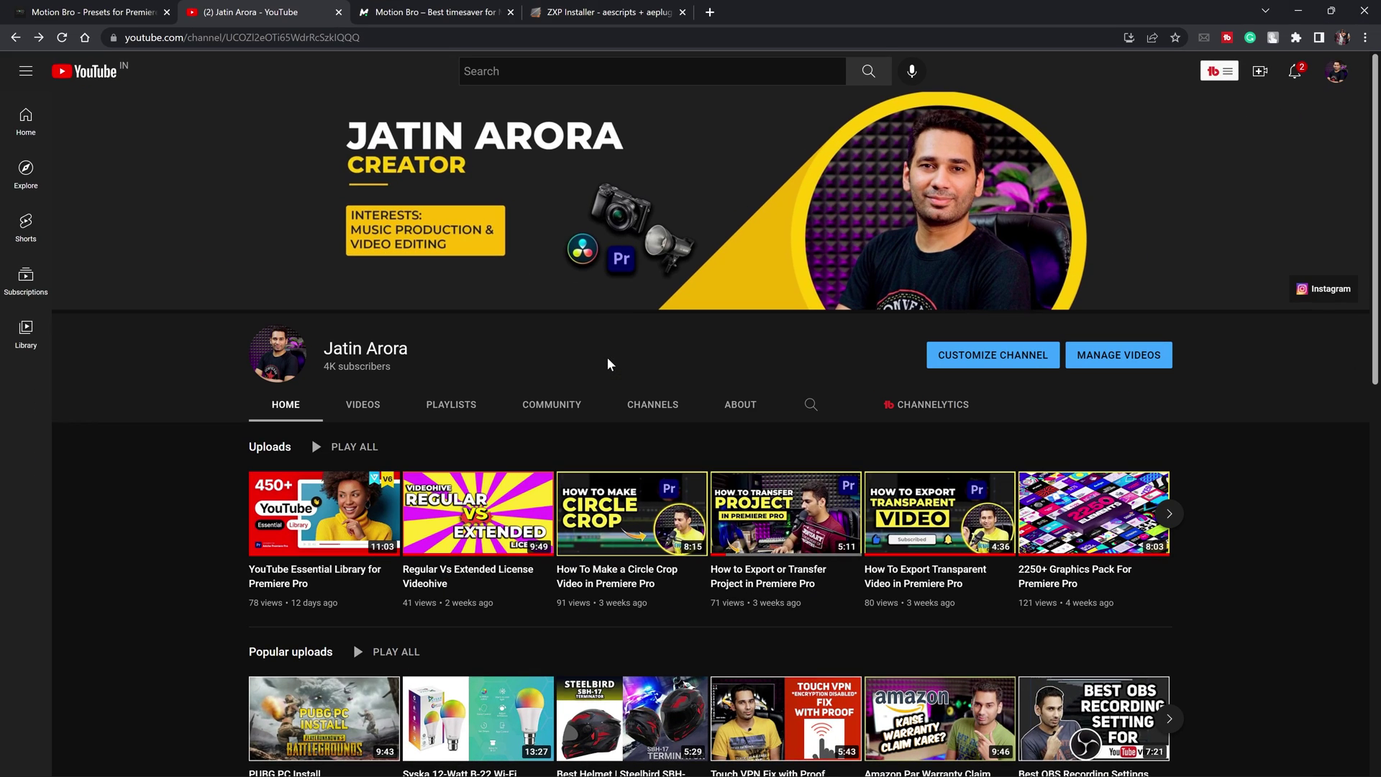
Switch Chrome to the 'ZXP Installer - aescripts' tab, then to the Motion Bro website tab
click(583, 11)
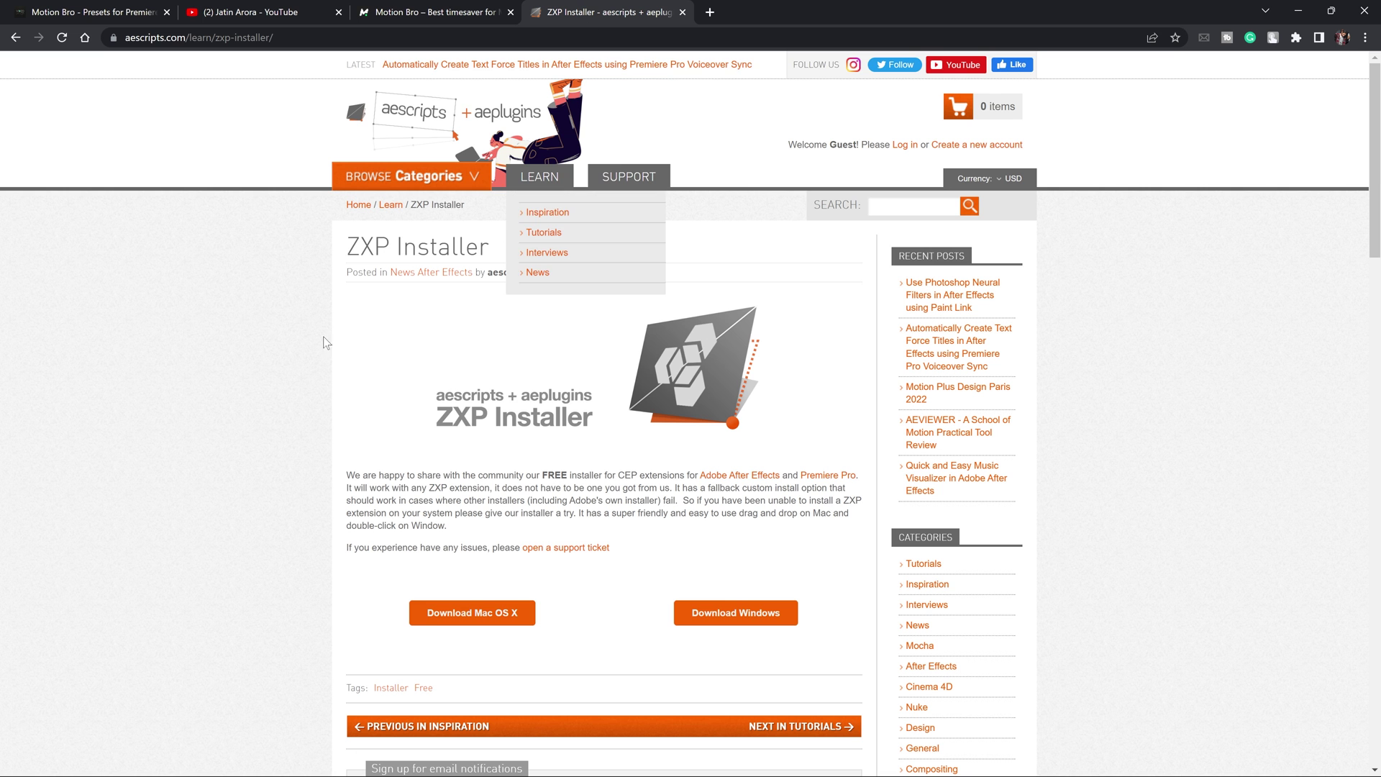
drag(347, 247, 489, 248)
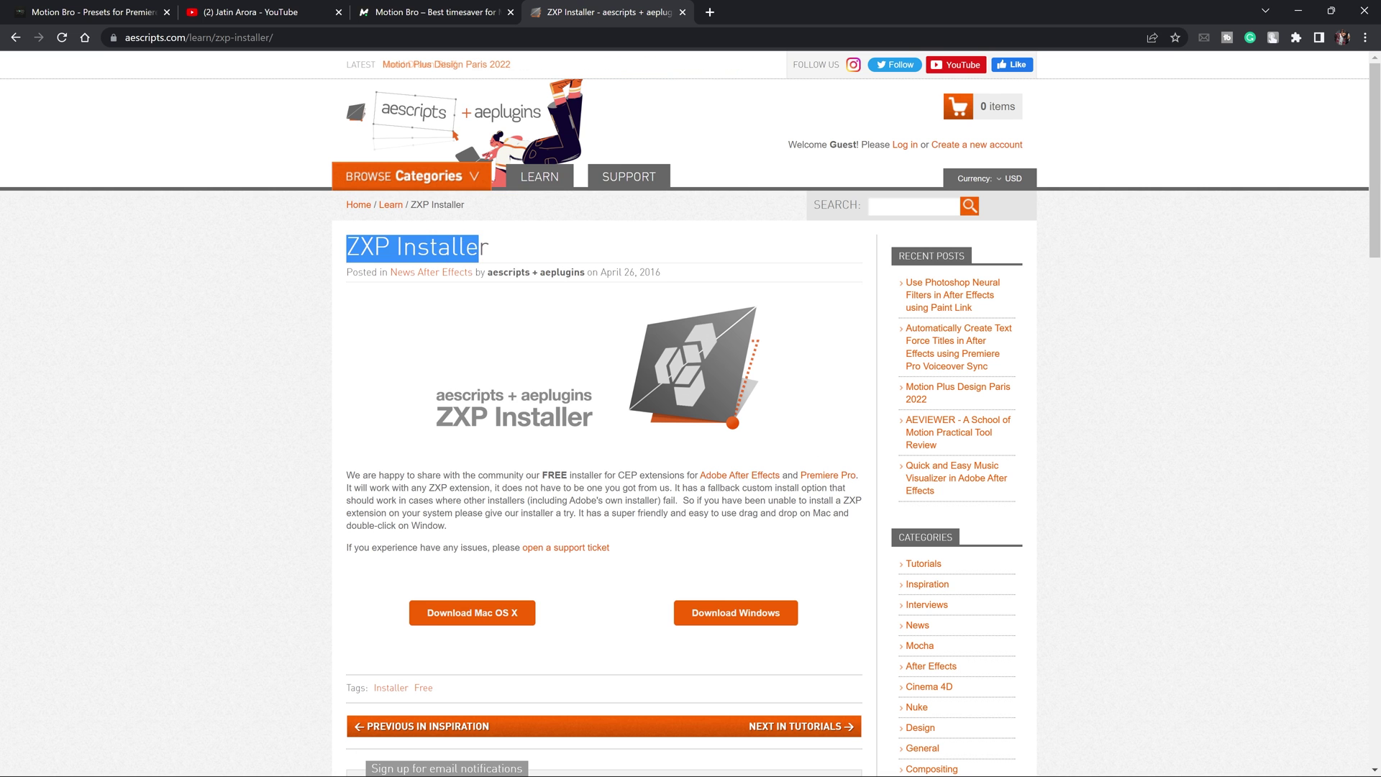
click(434, 6)
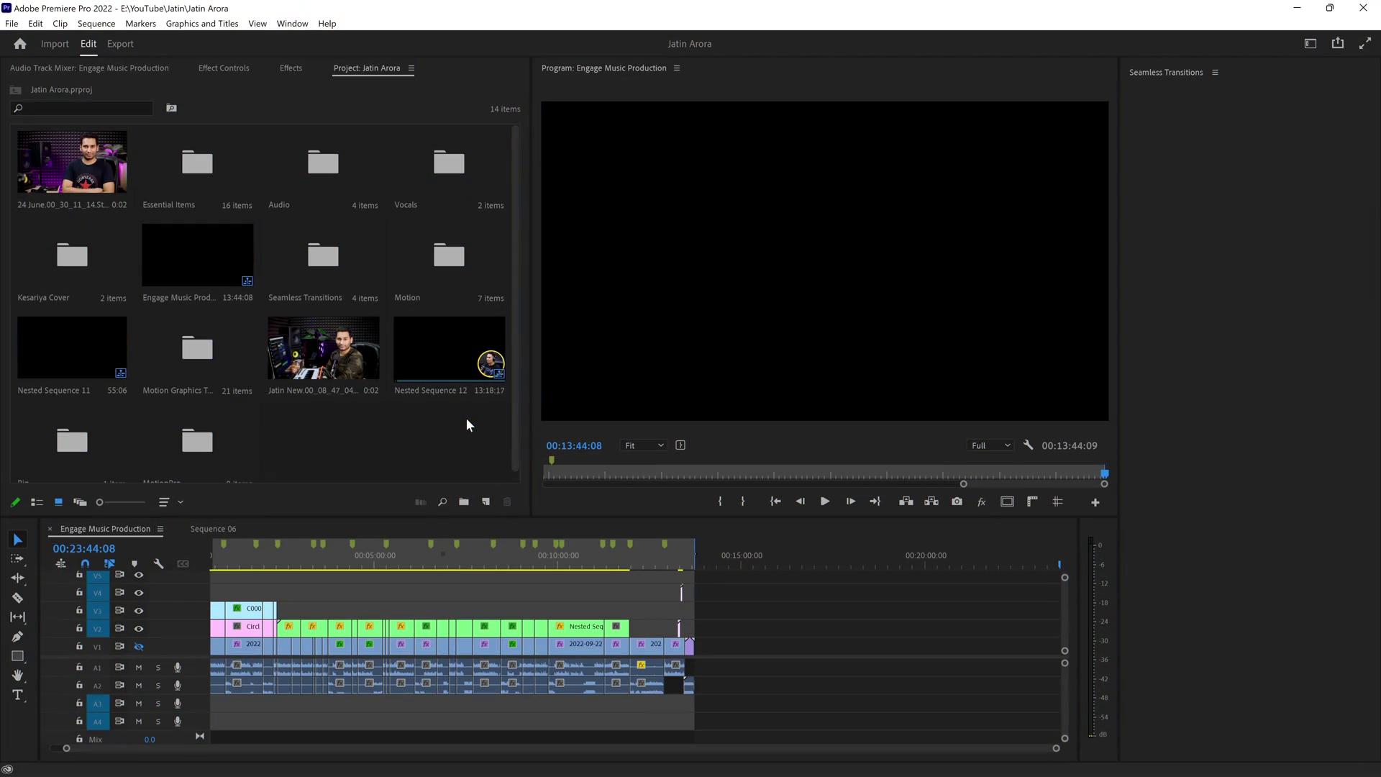
Open the Motion Bro v3.2.1 panel from Window > Extensions
click(290, 26)
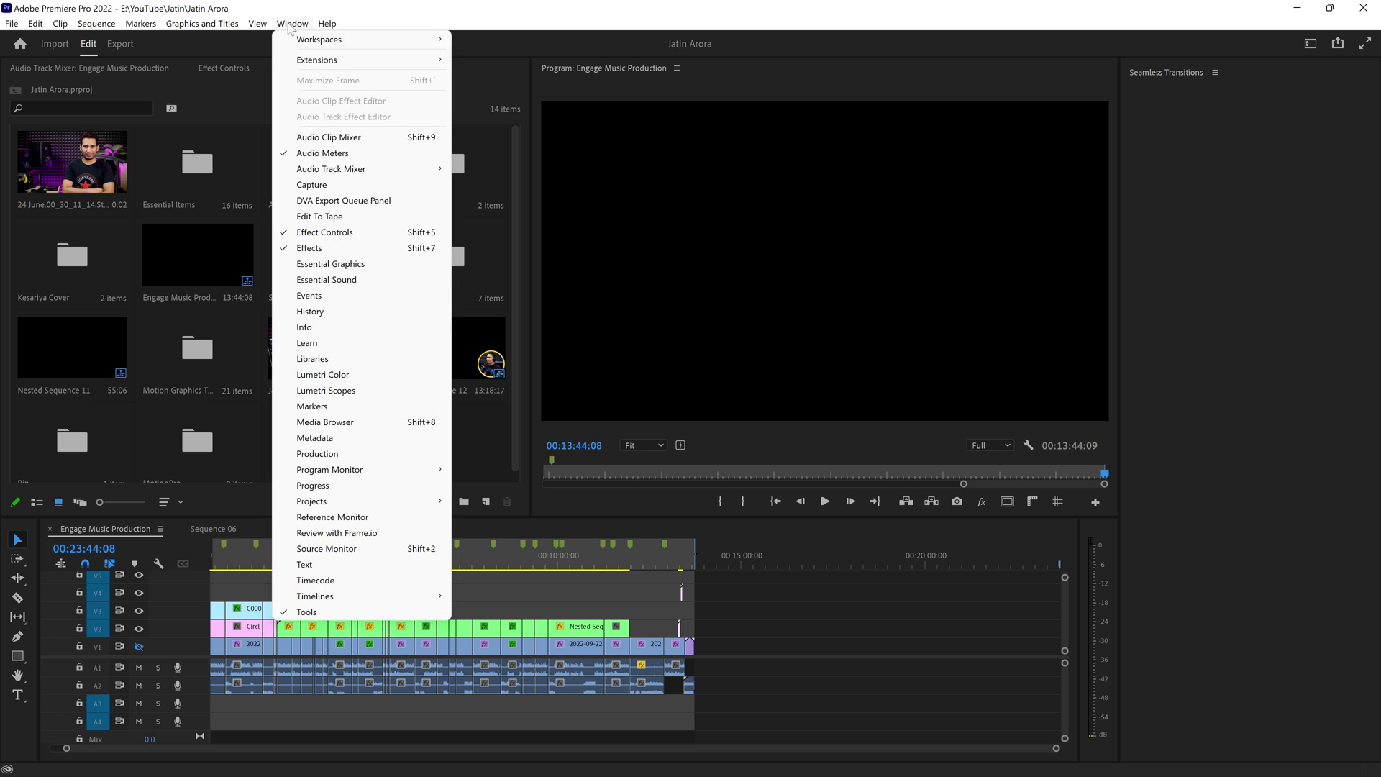
mouse_move(310, 59)
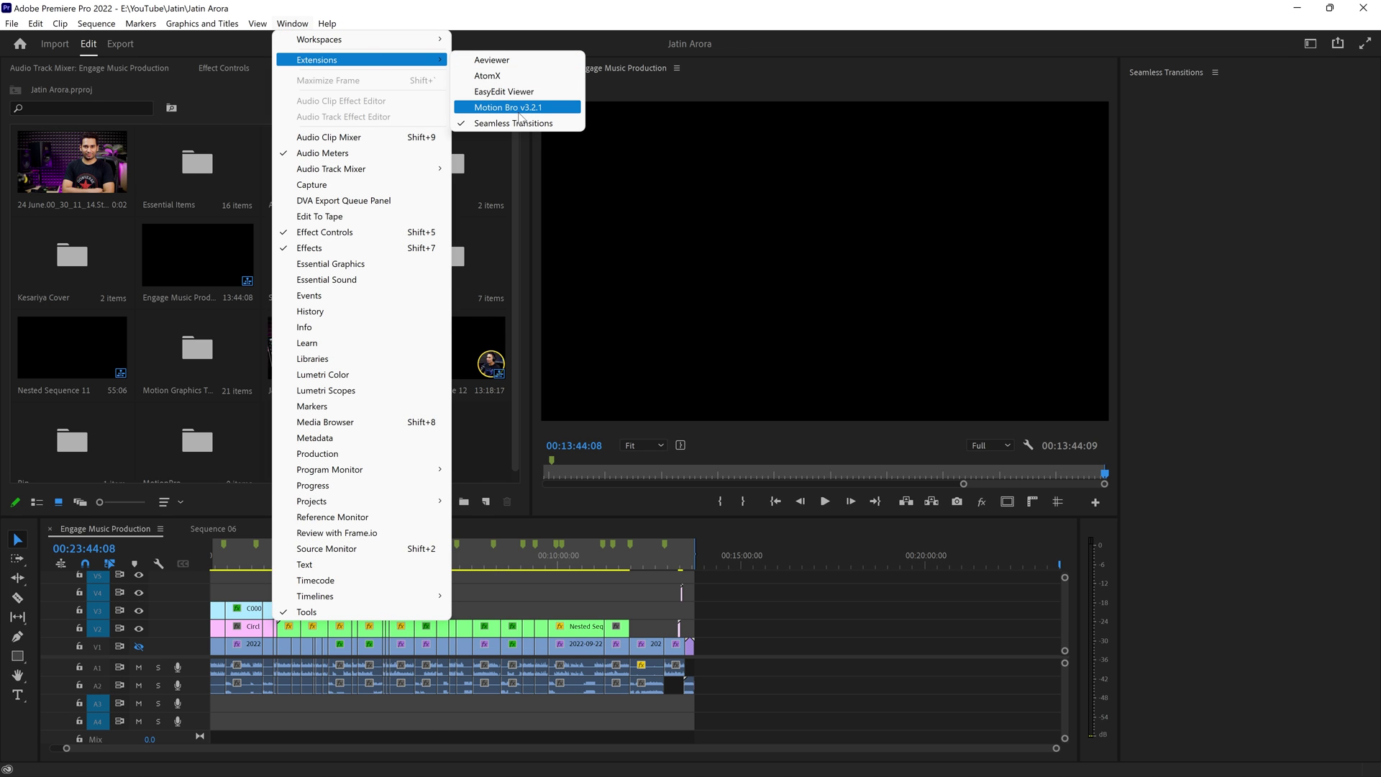
click(519, 112)
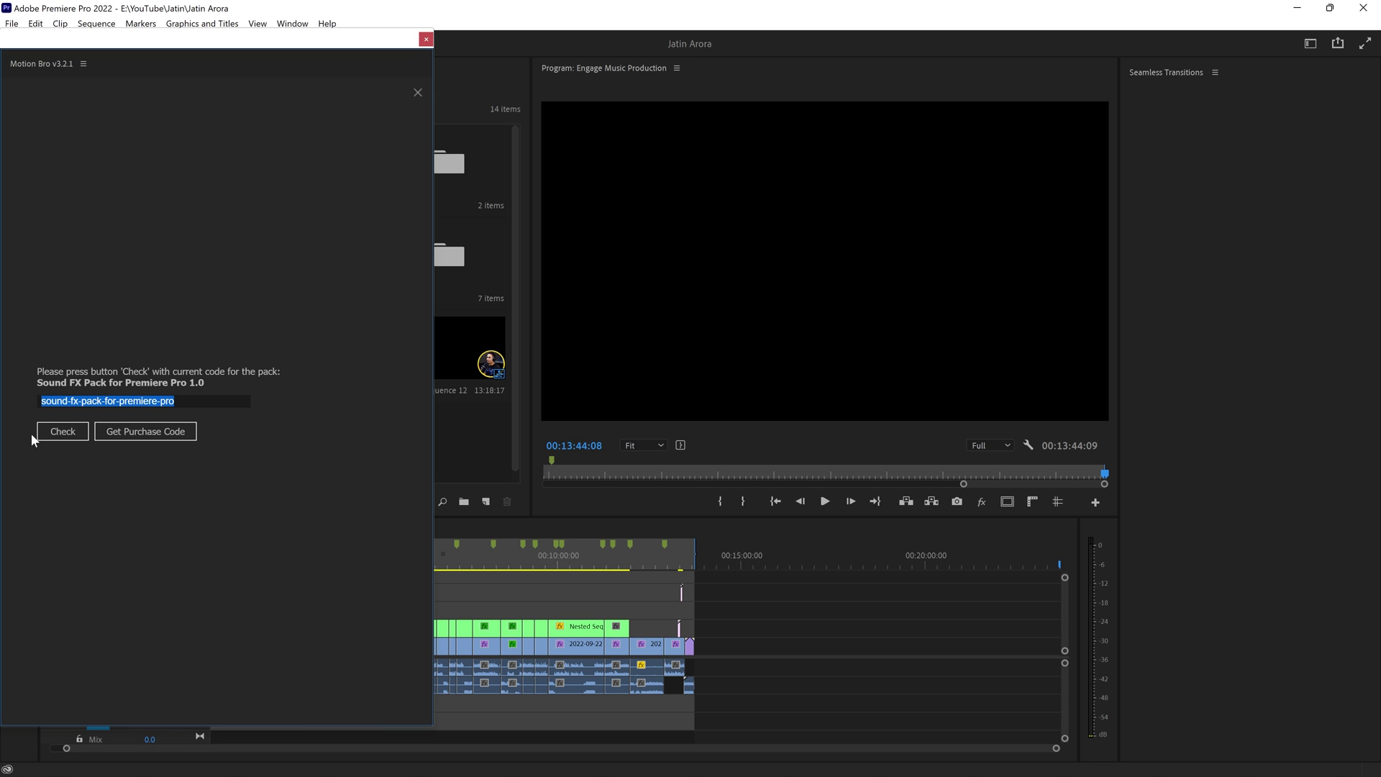
Check the Sound FX Pack code, then check the Motion Bro Presets pack code
click(62, 434)
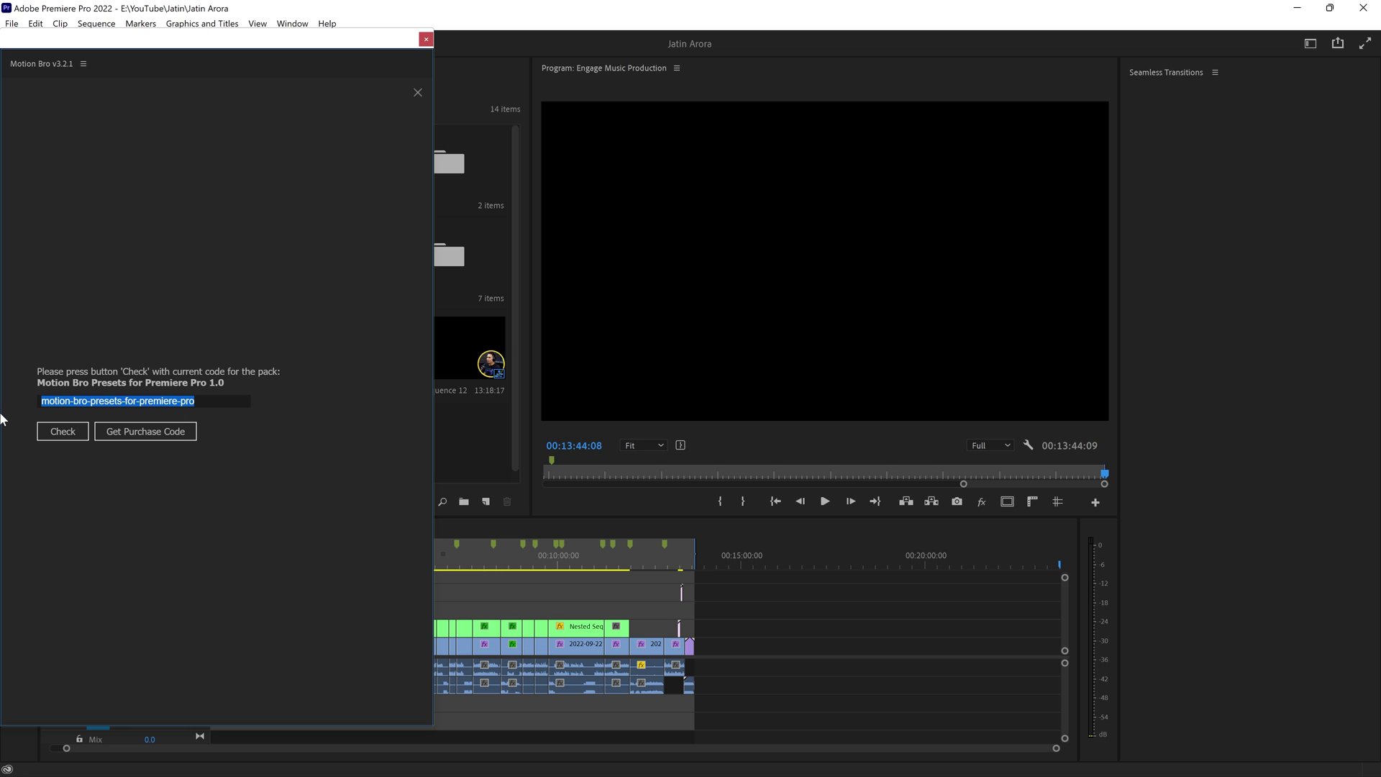
click(75, 428)
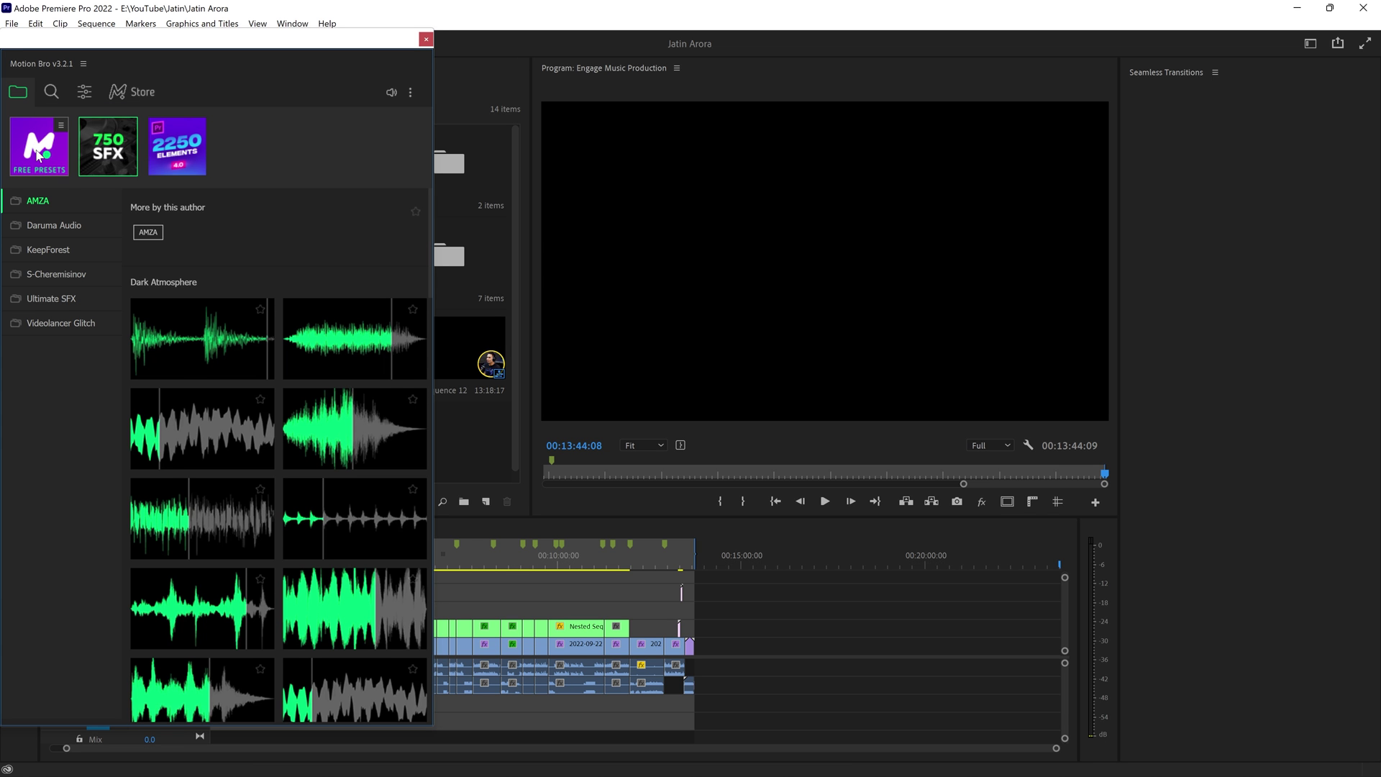
Open the Free Presets pack and widen the Motion Bro panel to show more previews
click(38, 155)
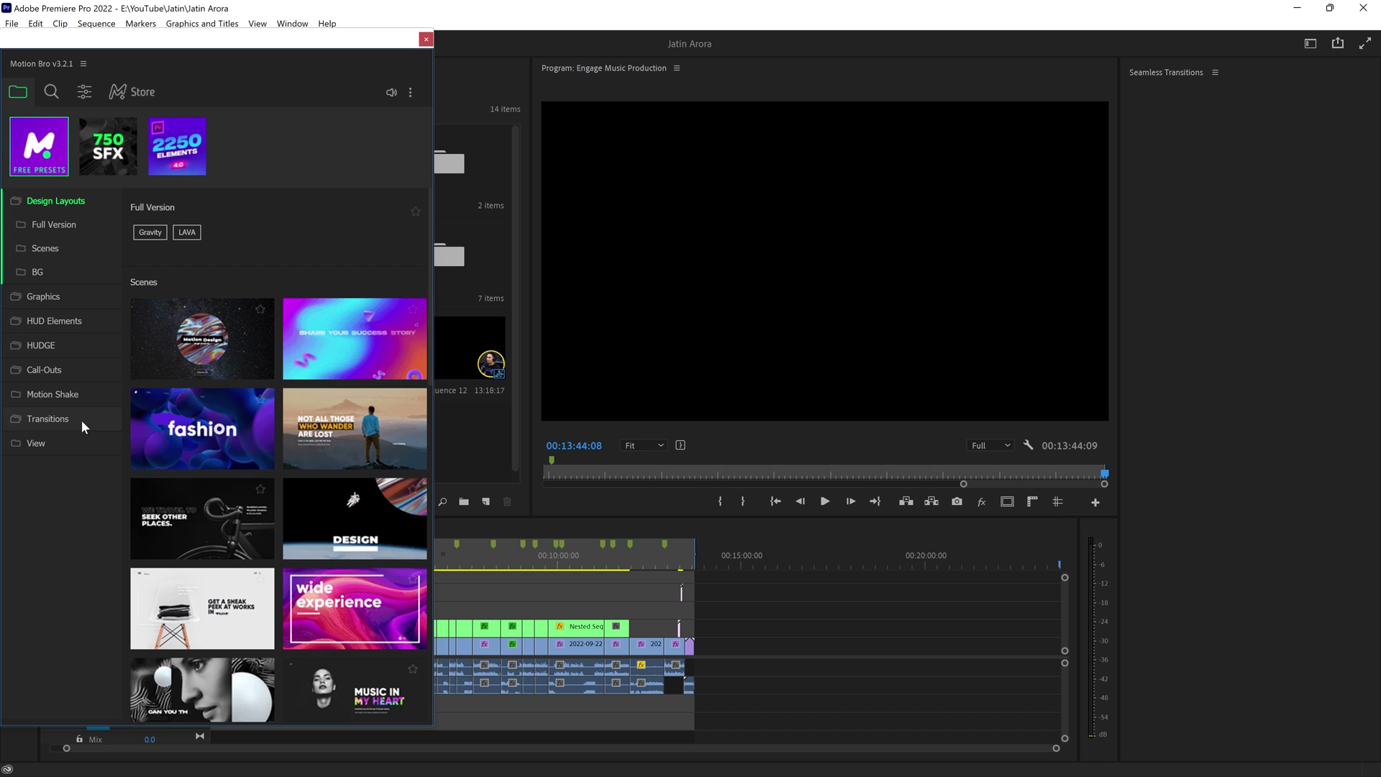
mouse_move(343, 643)
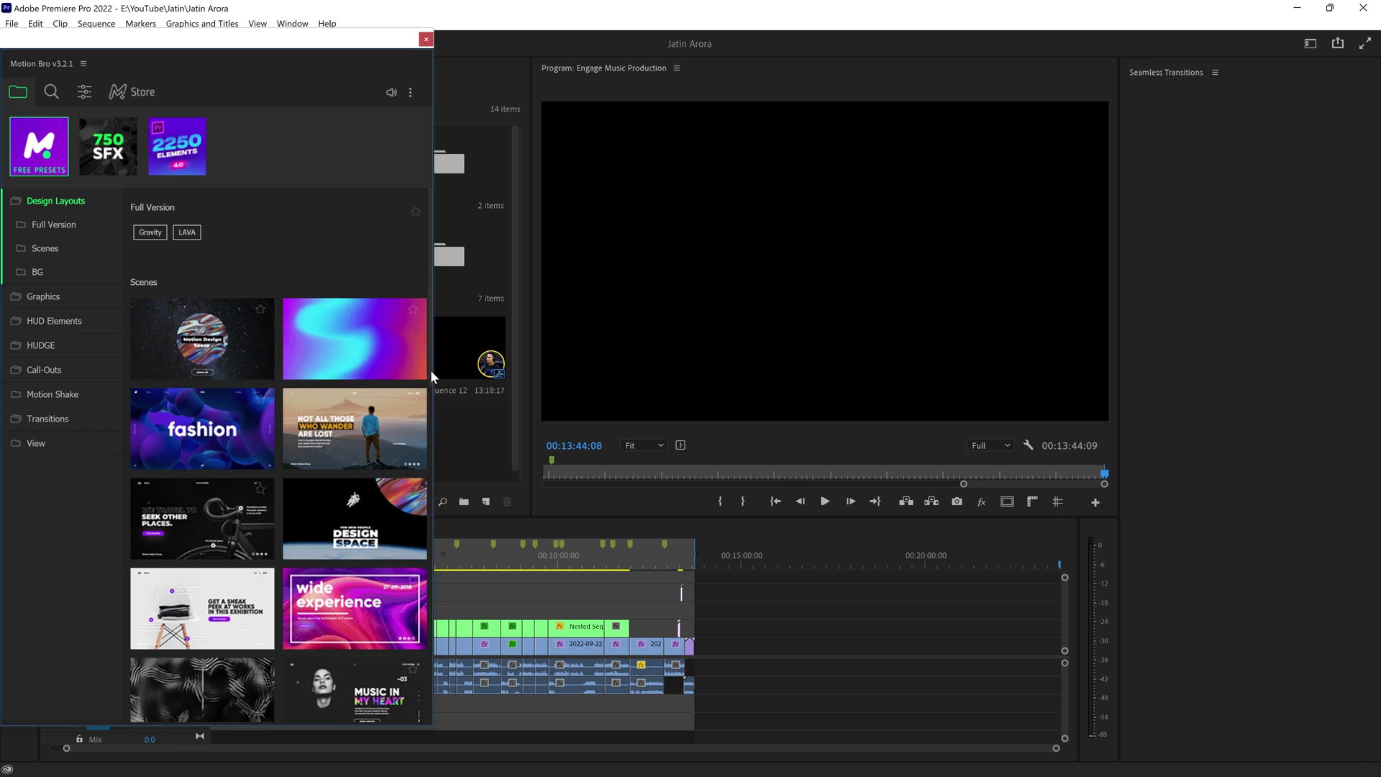
drag(432, 369, 800, 366)
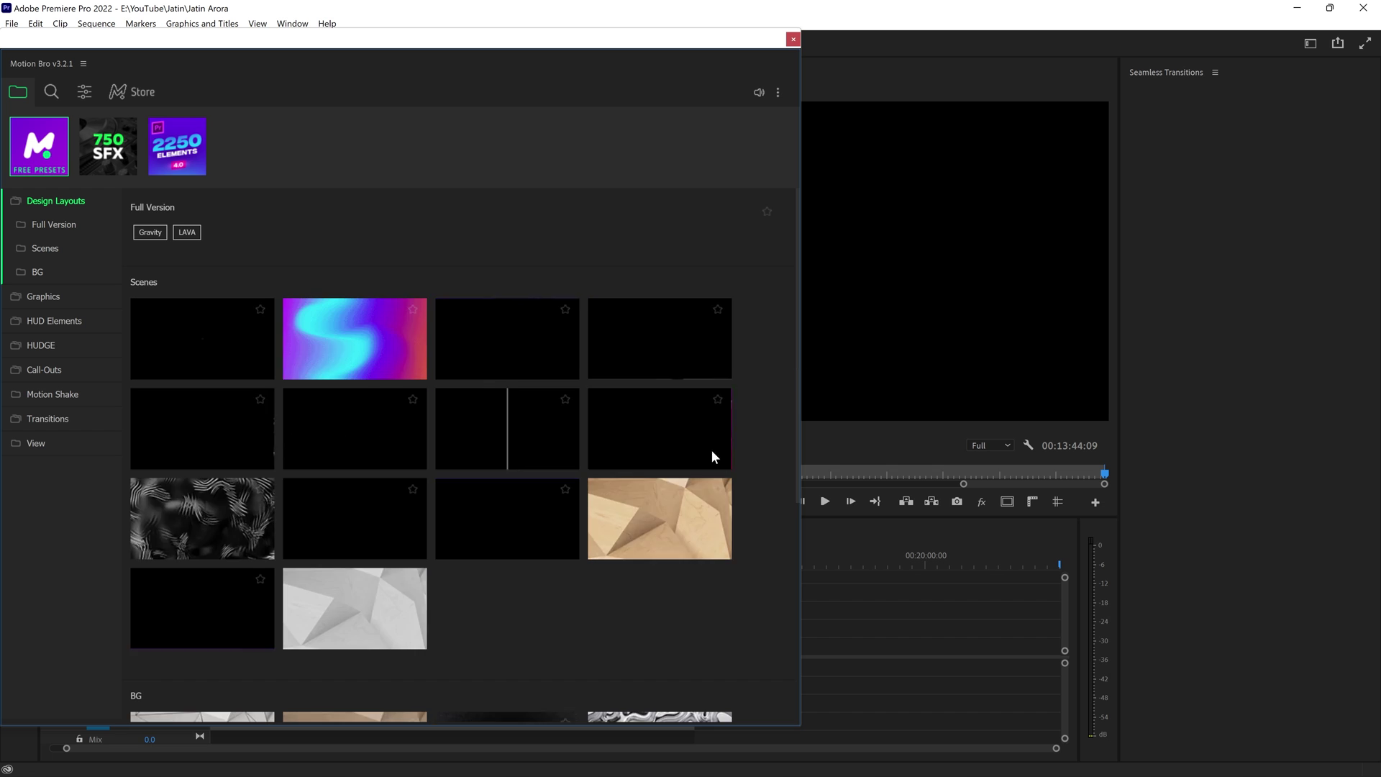
scroll(606, 558, down, 2)
scroll(185, 373, up, 2)
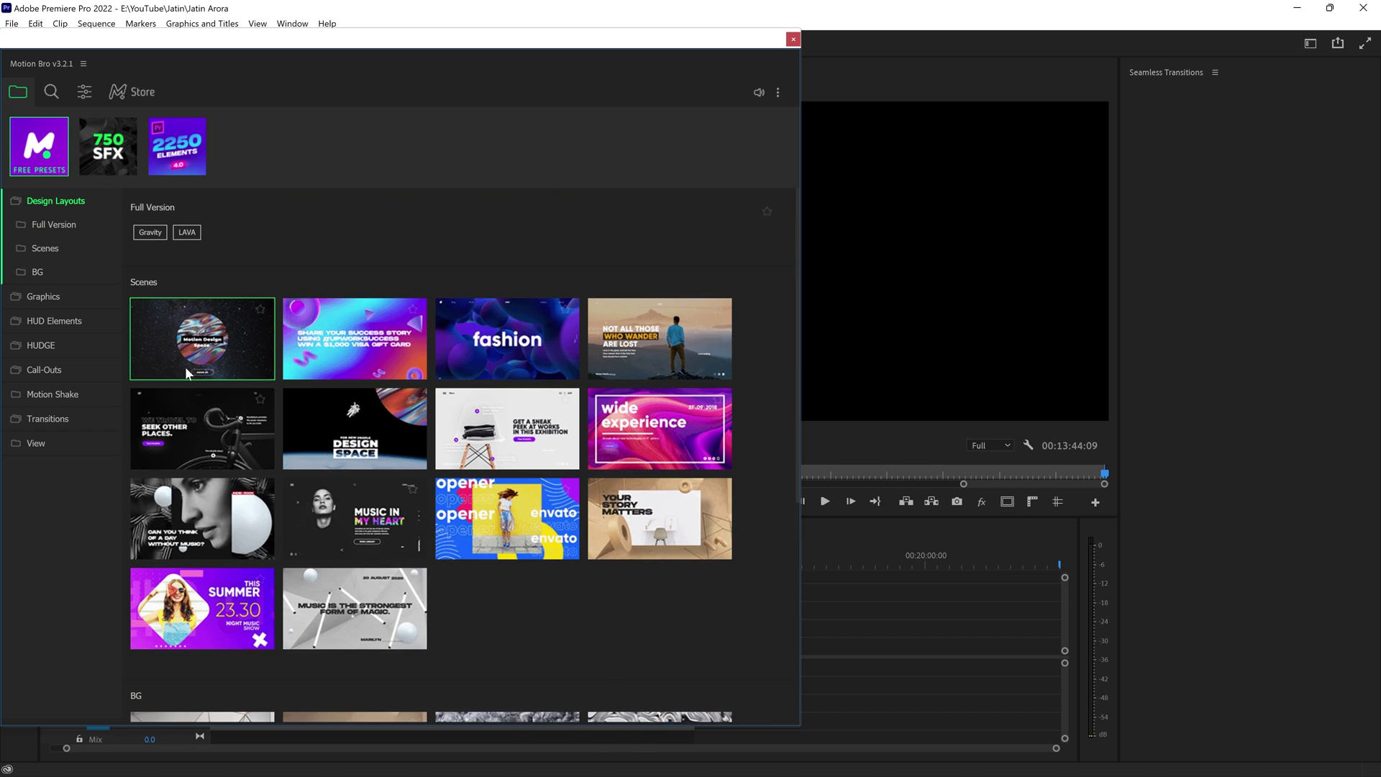
Browse the BG presets and Graphics subcategories: Devices, Interface Icon, BG, Shape, Social Media, Weather Icon
click(54, 274)
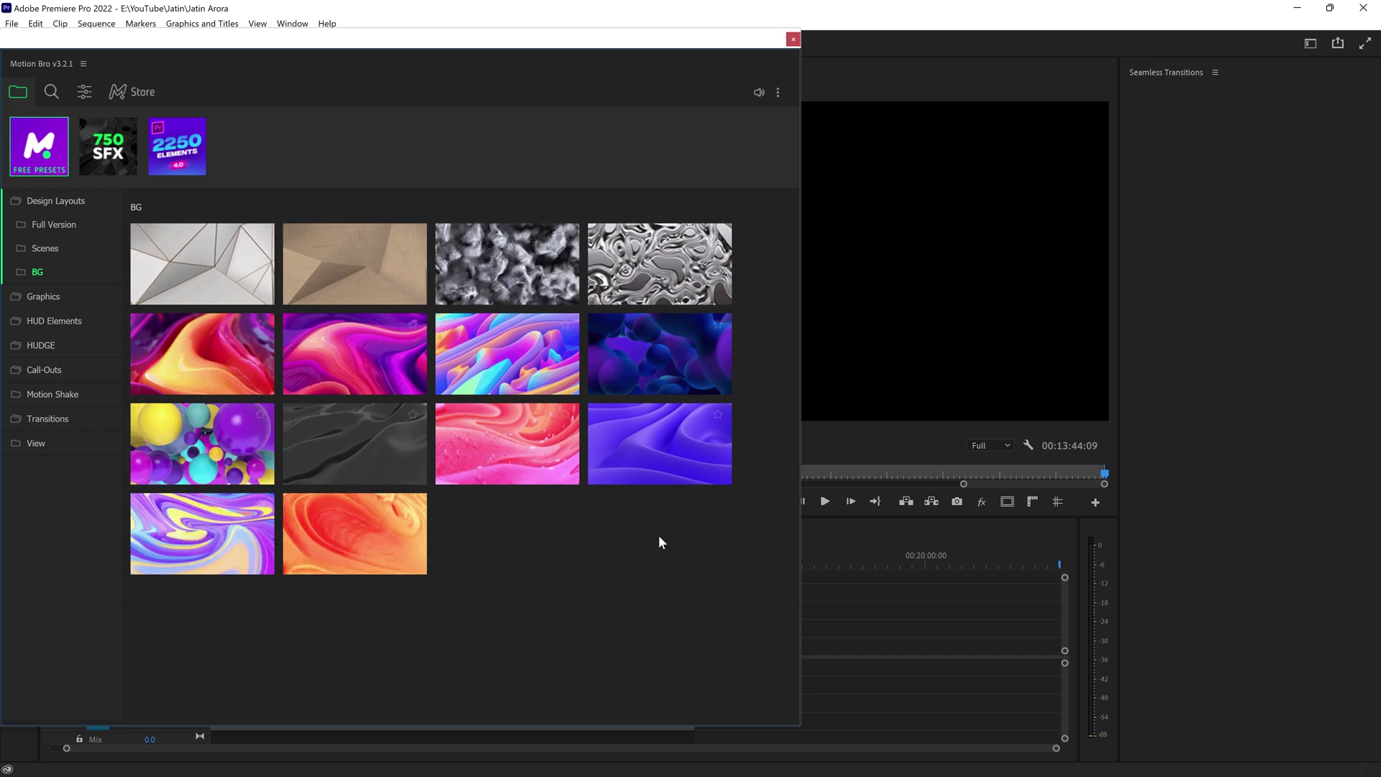
click(50, 296)
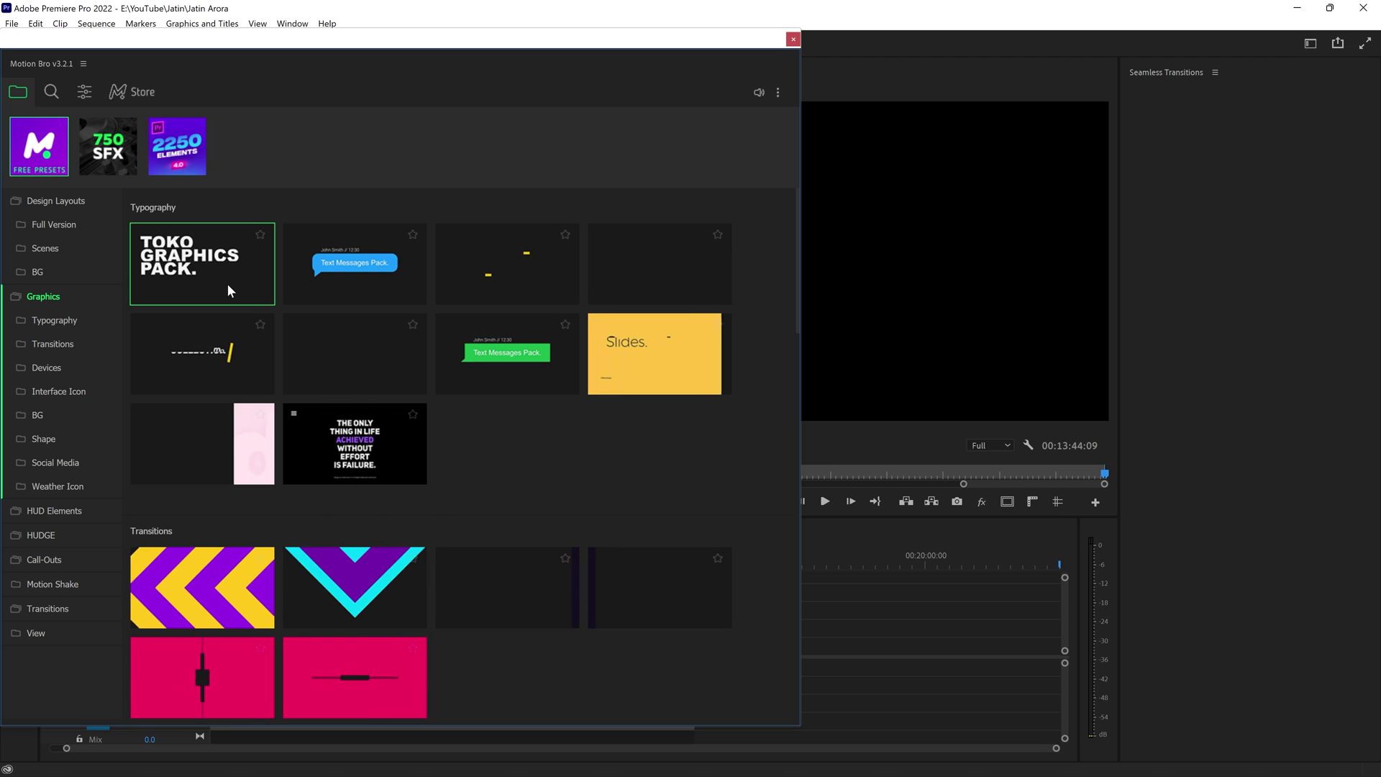
click(70, 366)
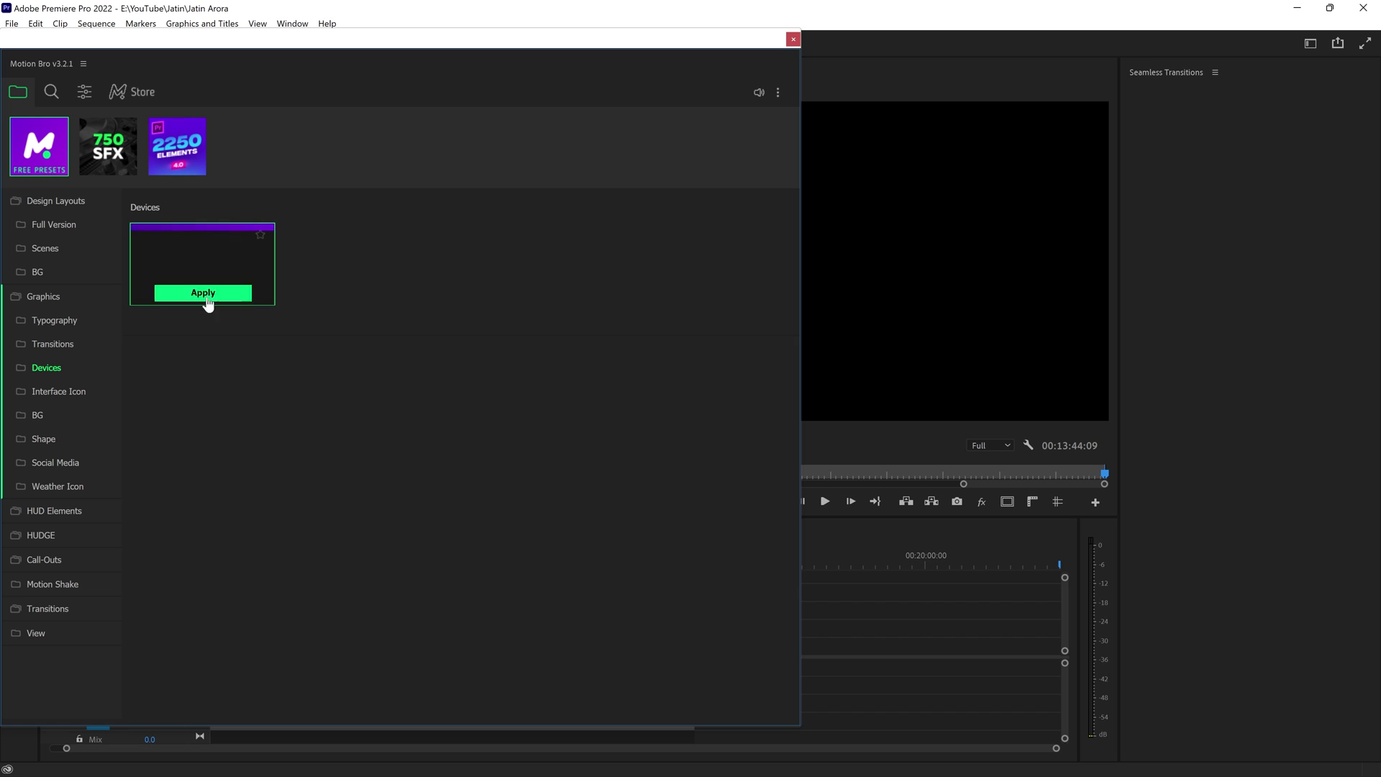
click(79, 390)
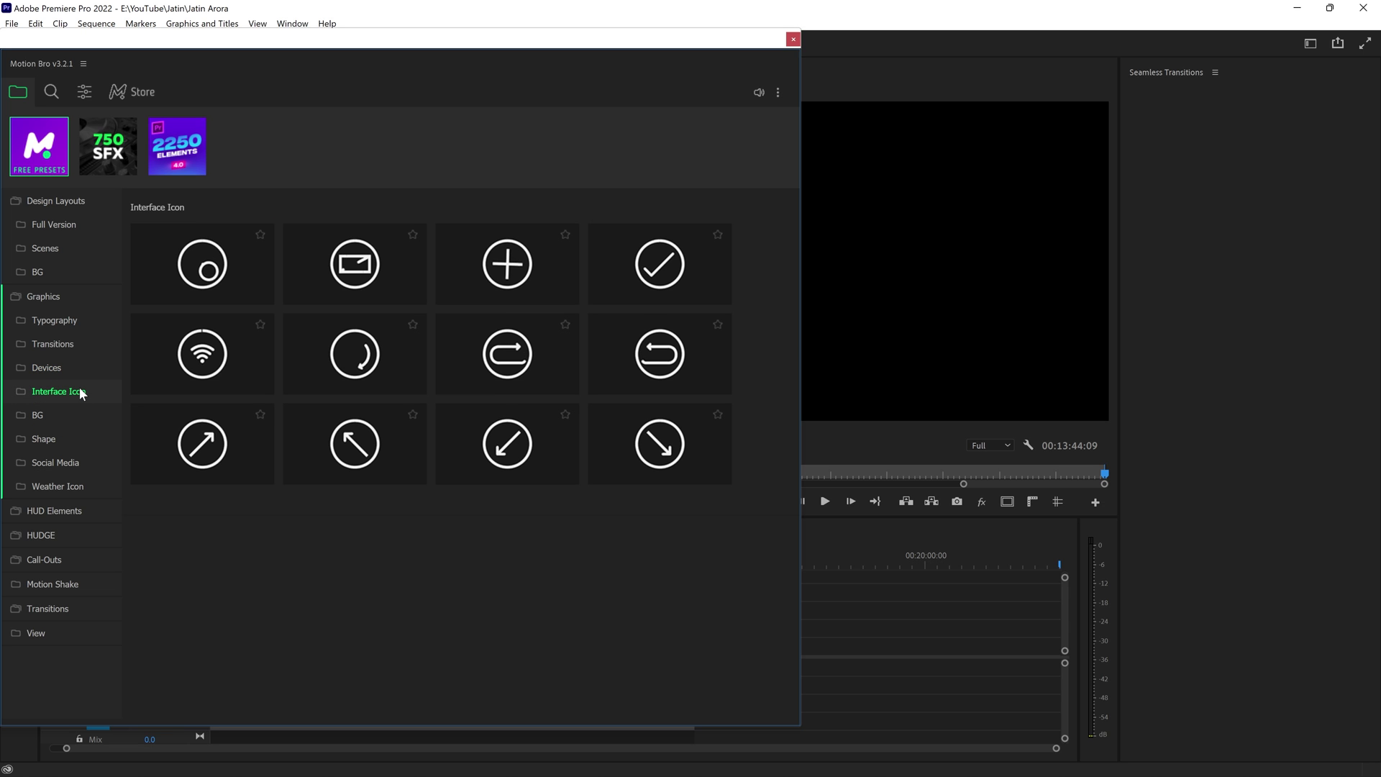
click(65, 424)
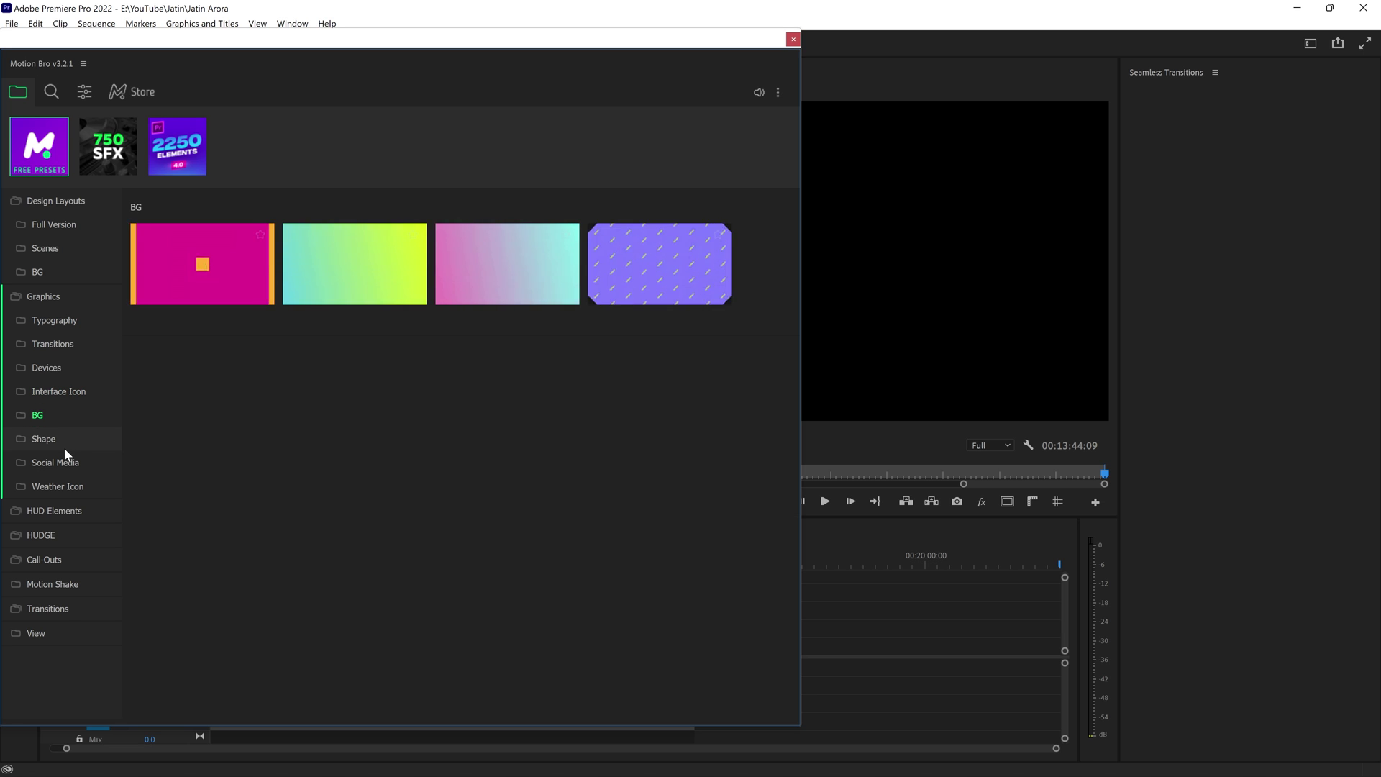
click(63, 448)
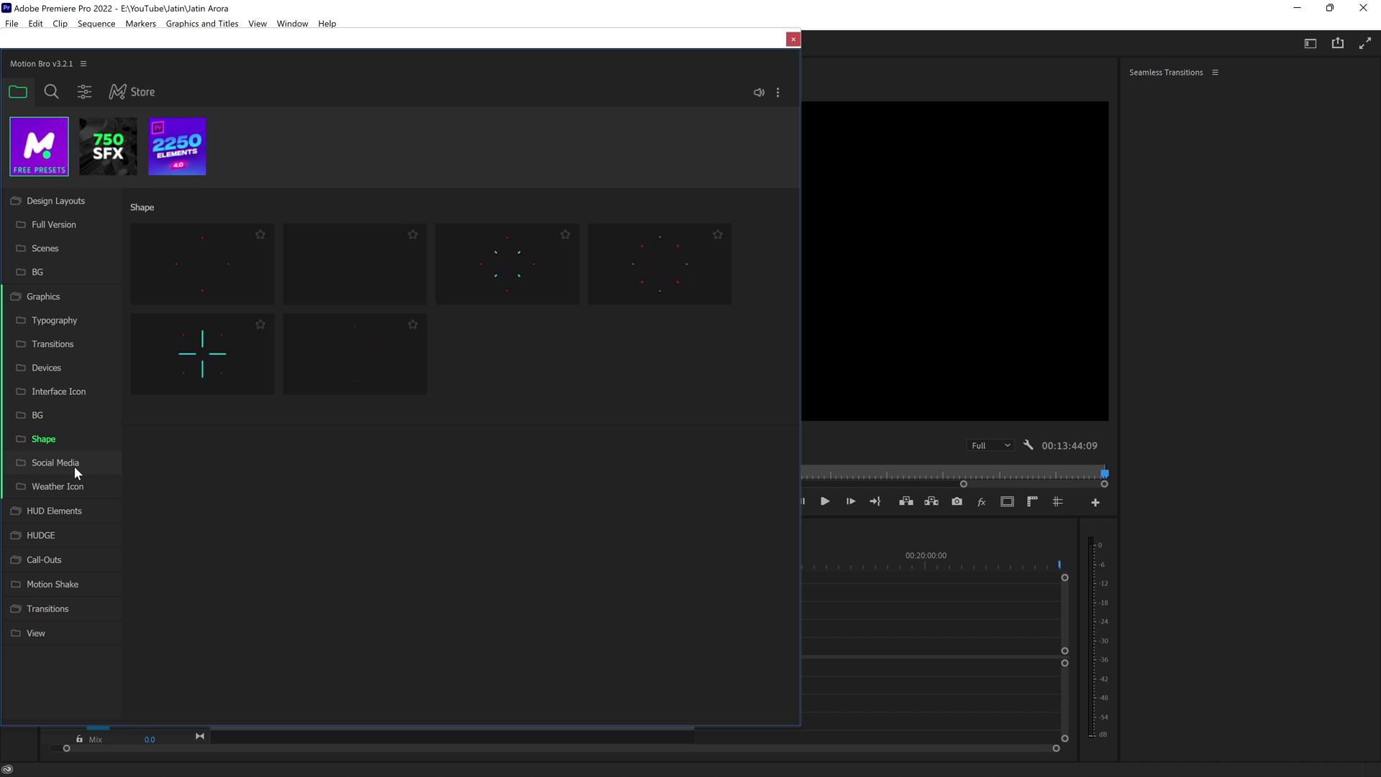
click(73, 465)
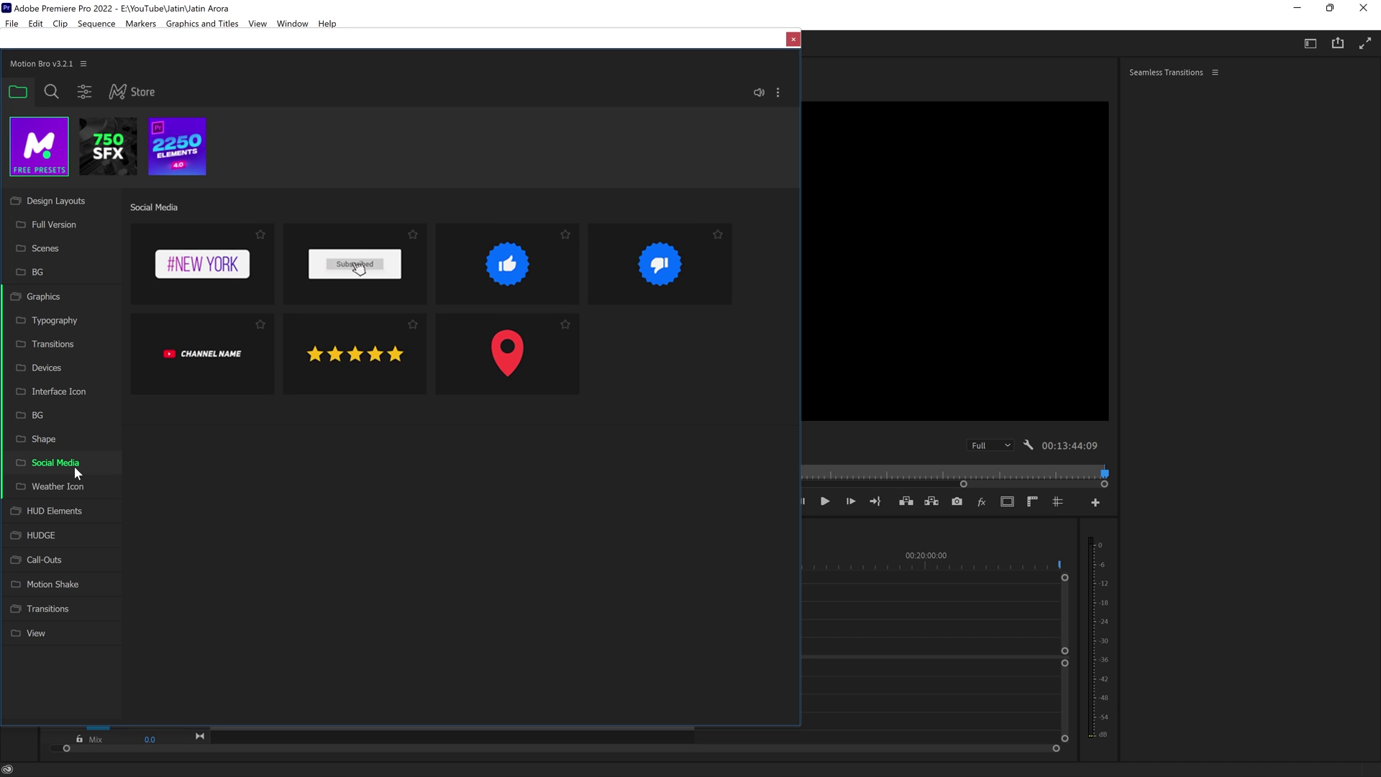
mouse_move(412, 341)
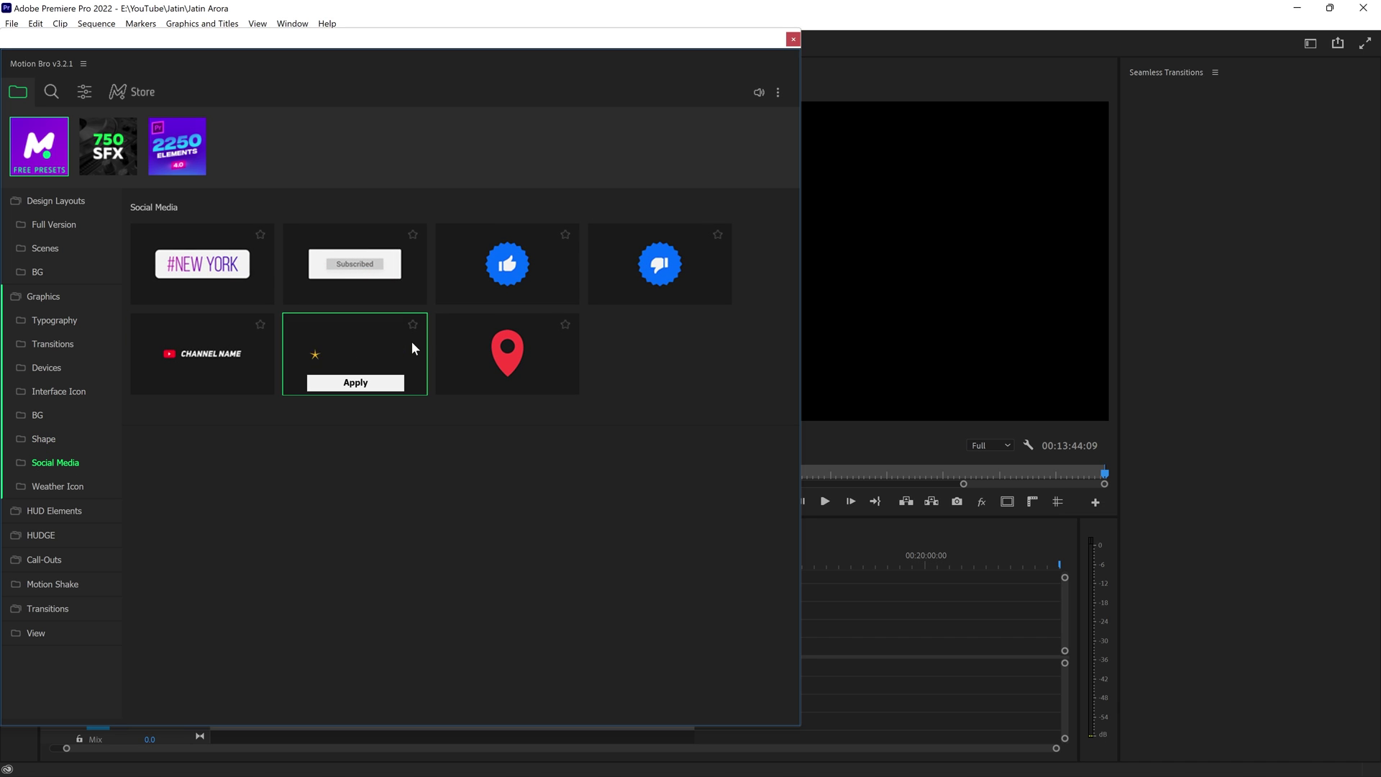
click(56, 488)
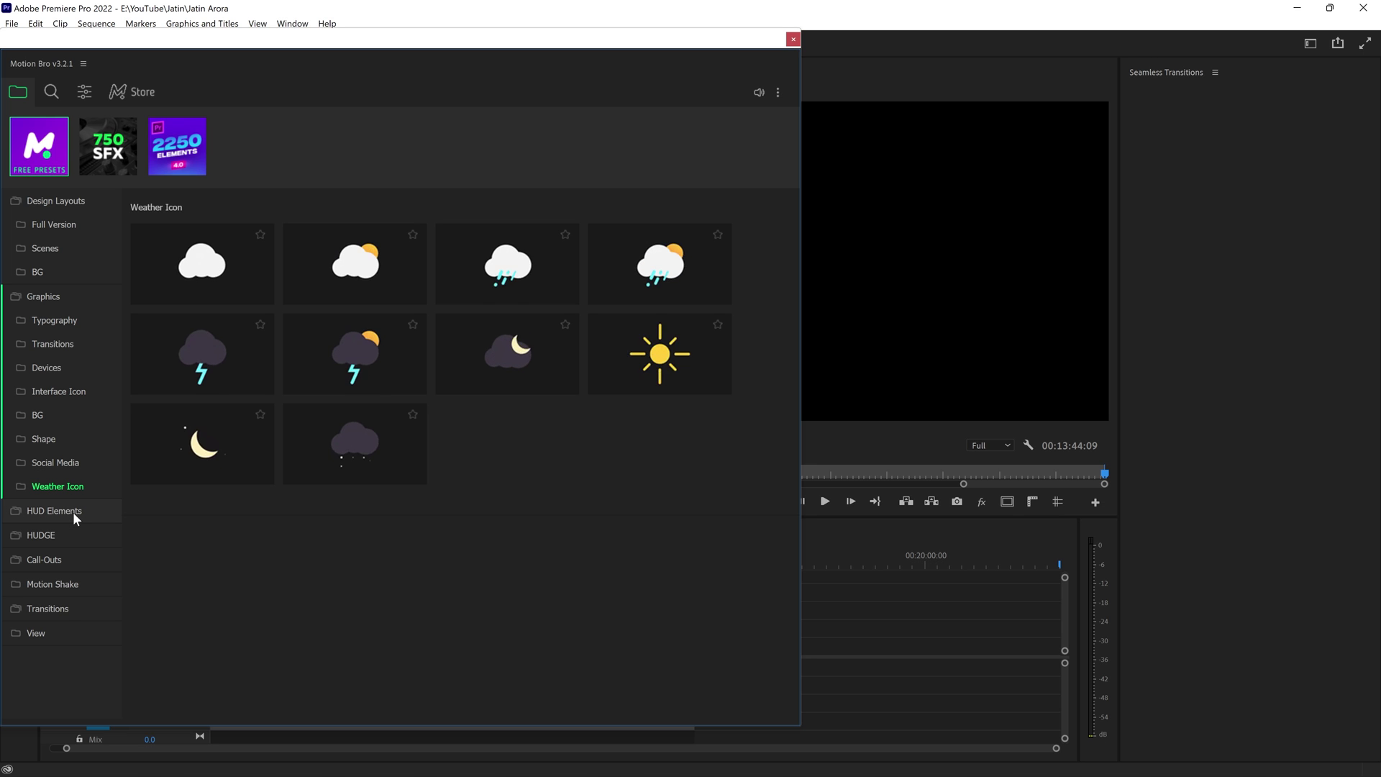
Browse the Call-Outs, HUDGE and HUD Elements preset categories
click(75, 562)
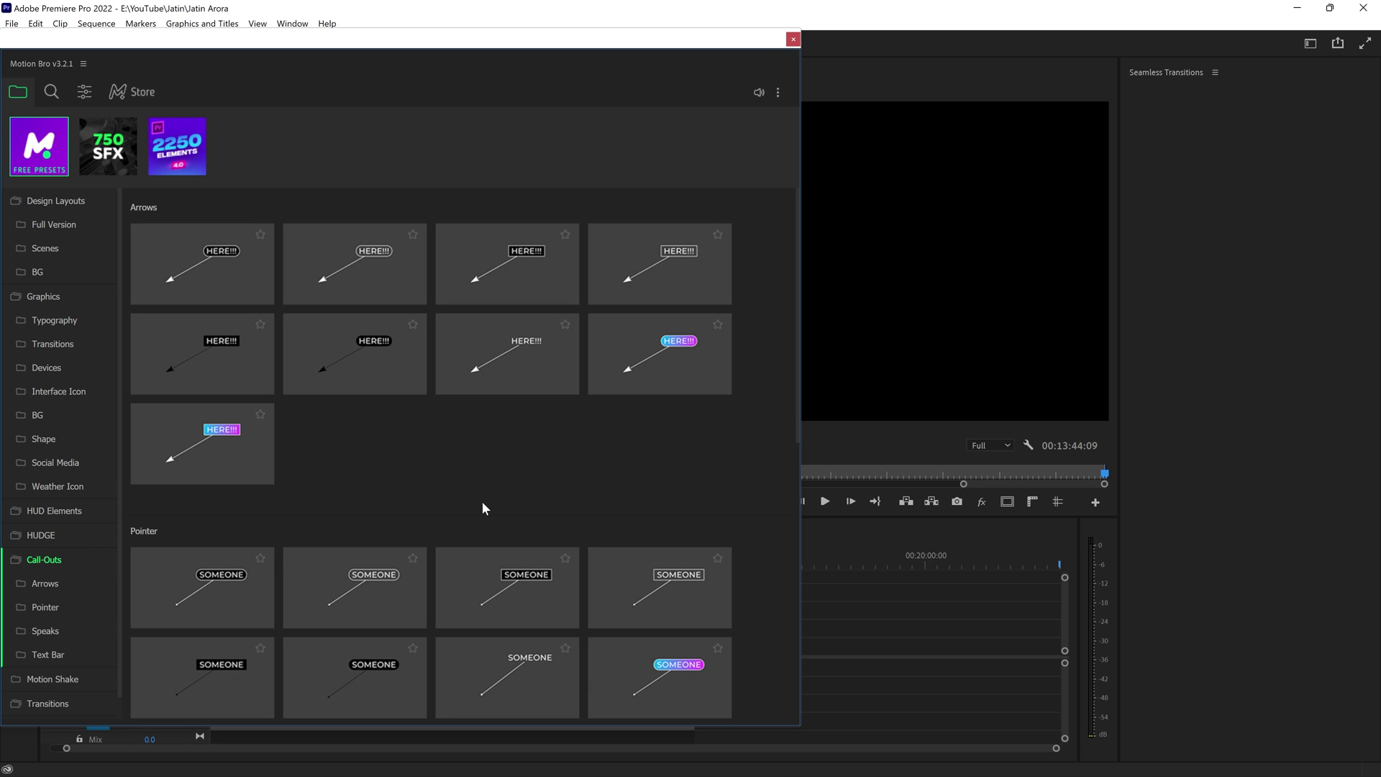
scroll(483, 503, down, 2)
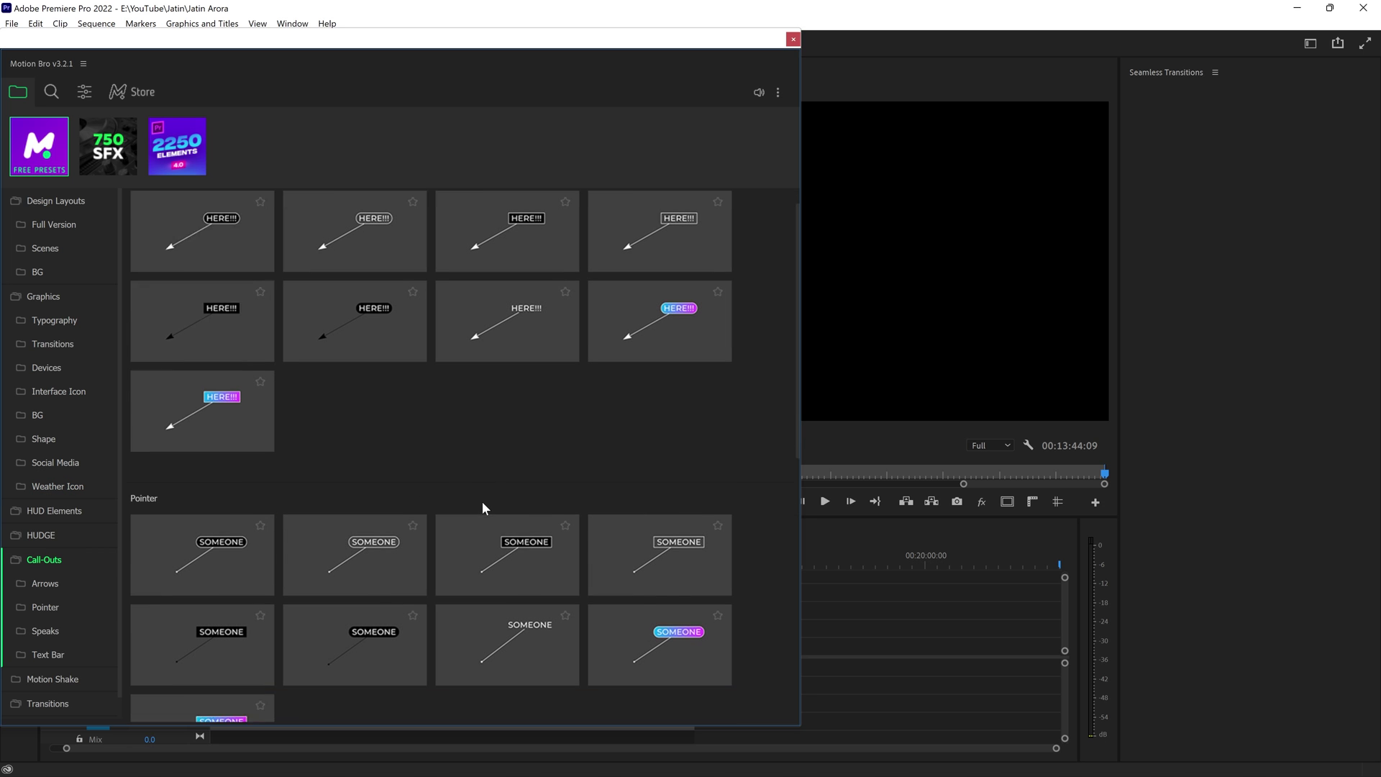
scroll(483, 502, down, 3)
scroll(483, 502, down, 2)
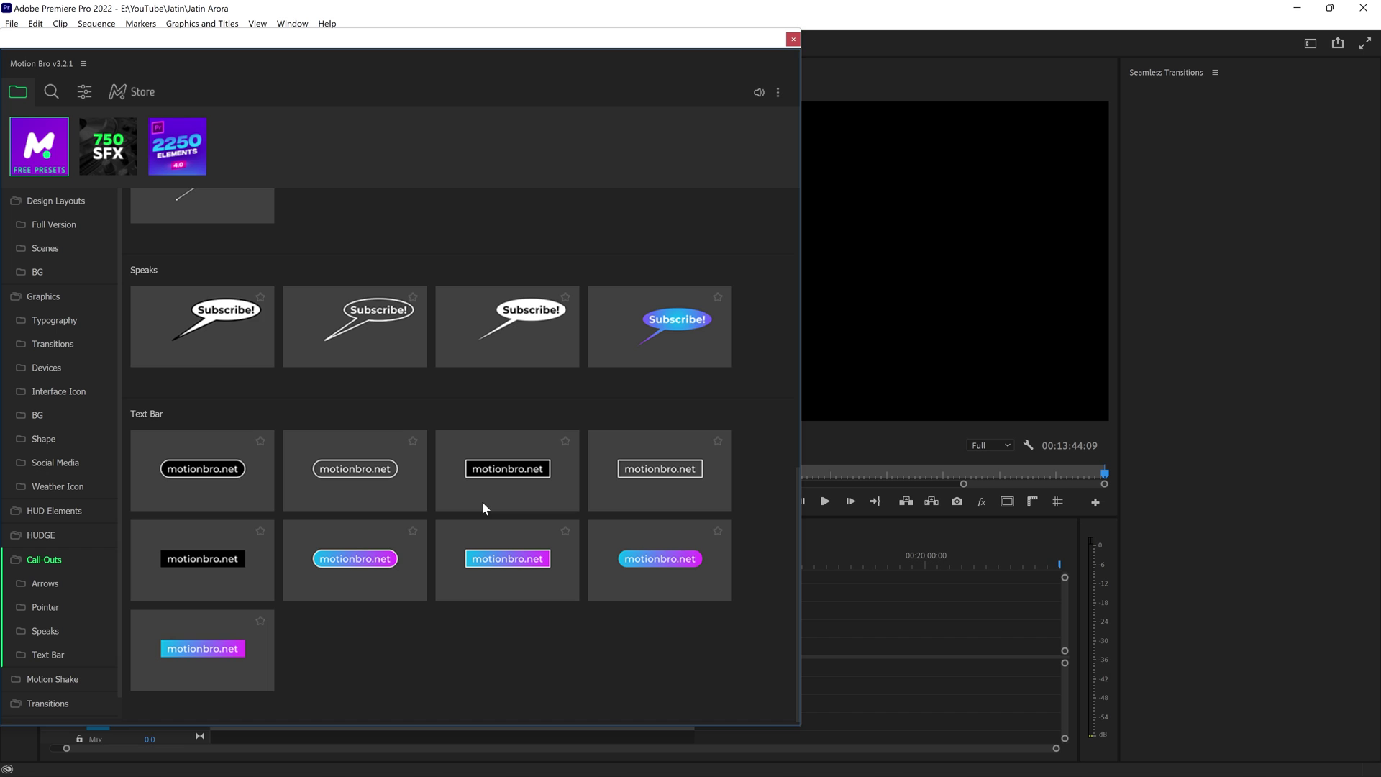
scroll(482, 502, up, 6)
scroll(322, 511, up, 1)
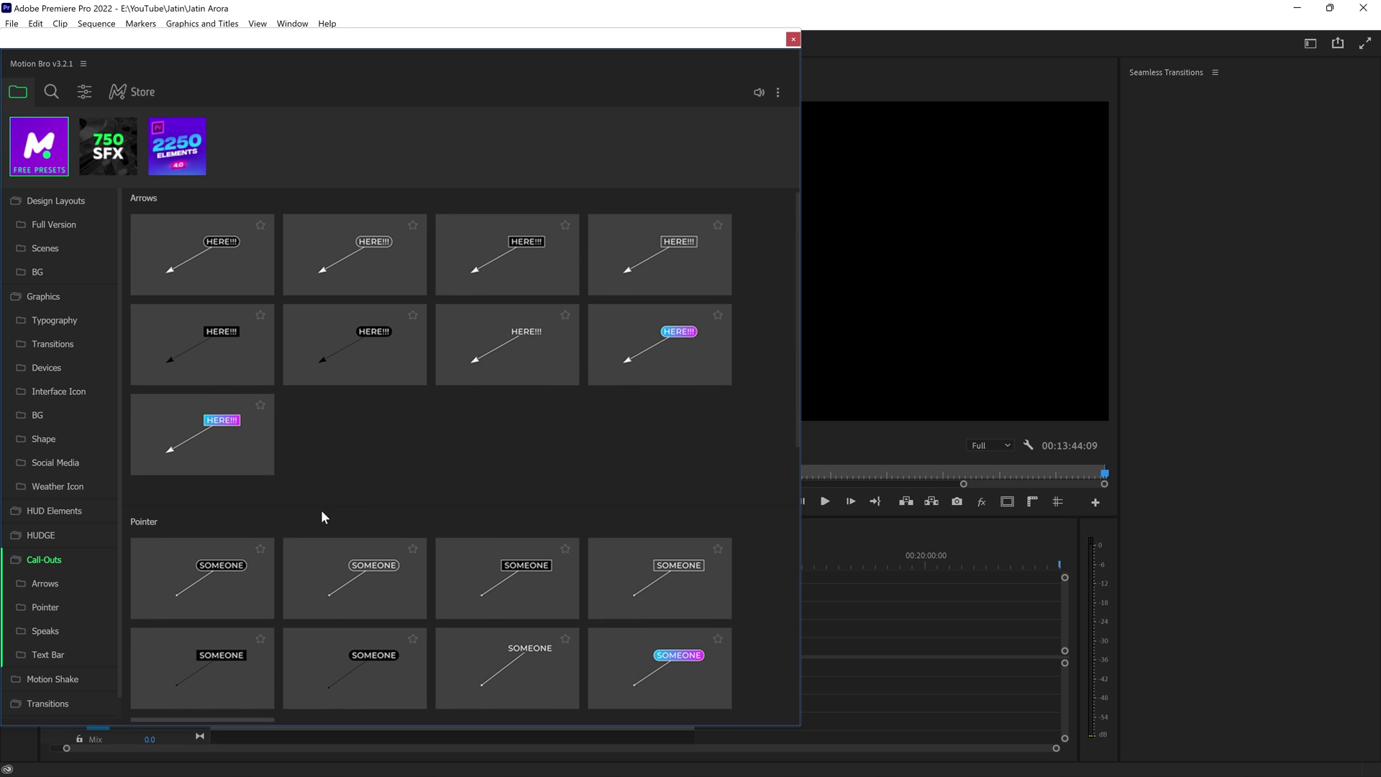
click(65, 536)
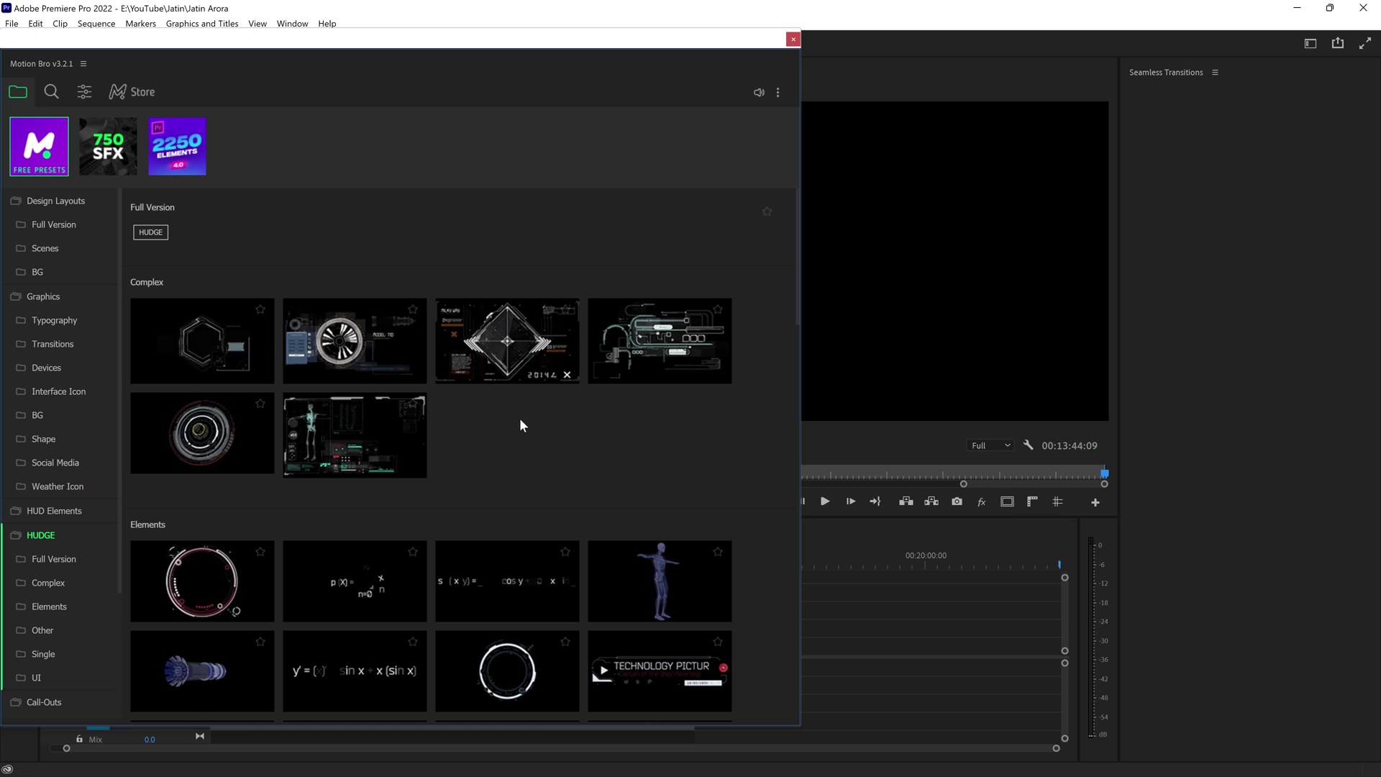
scroll(519, 418, down, 5)
scroll(653, 494, down, 5)
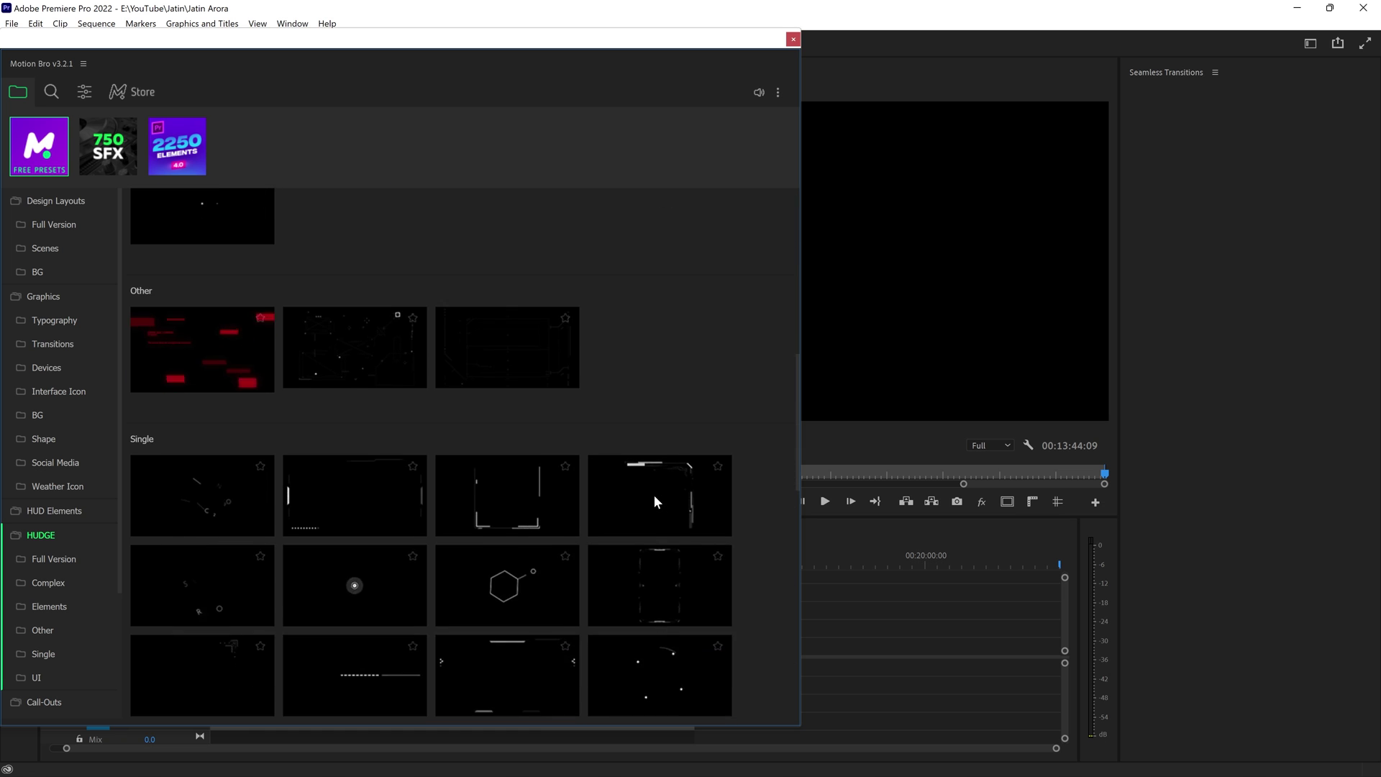
scroll(761, 439, down, 5)
scroll(761, 439, down, 3)
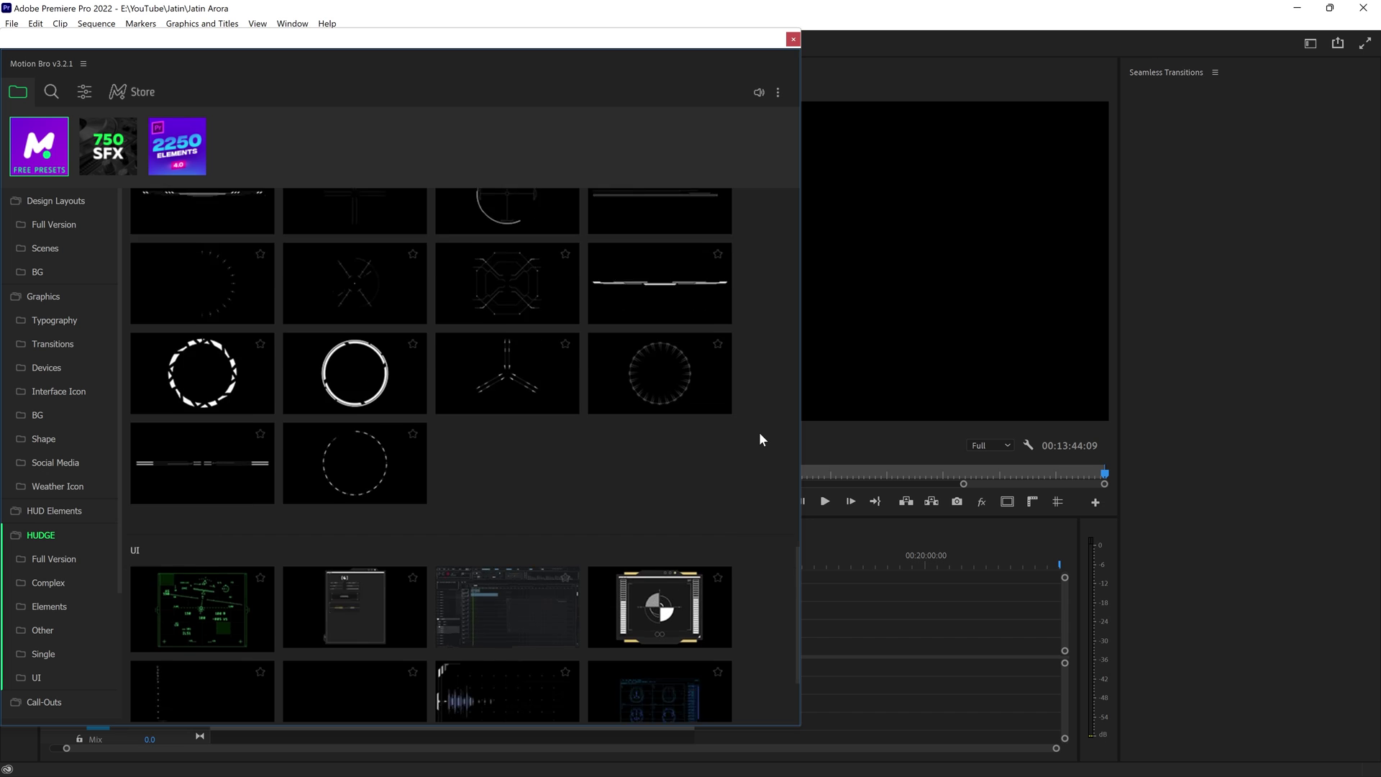
scroll(761, 439, down, 2)
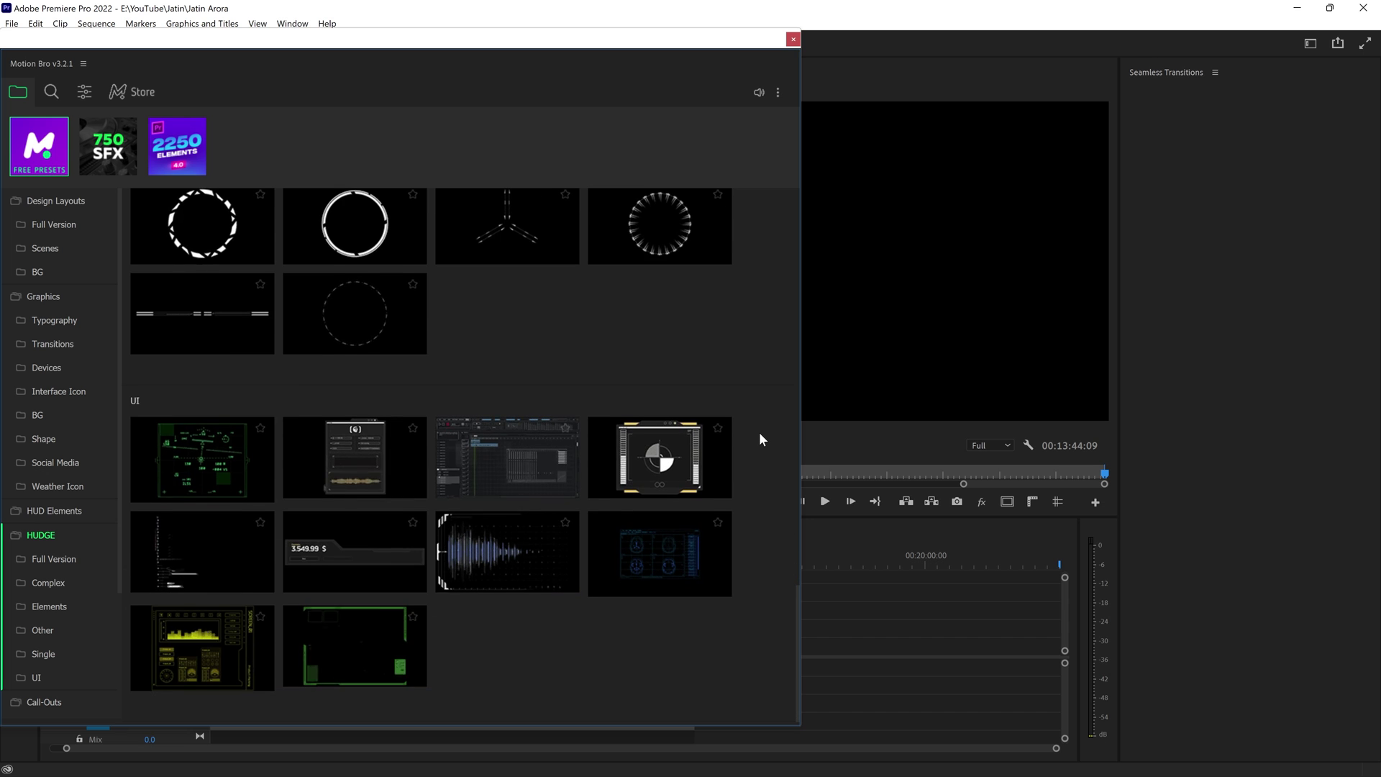
click(53, 510)
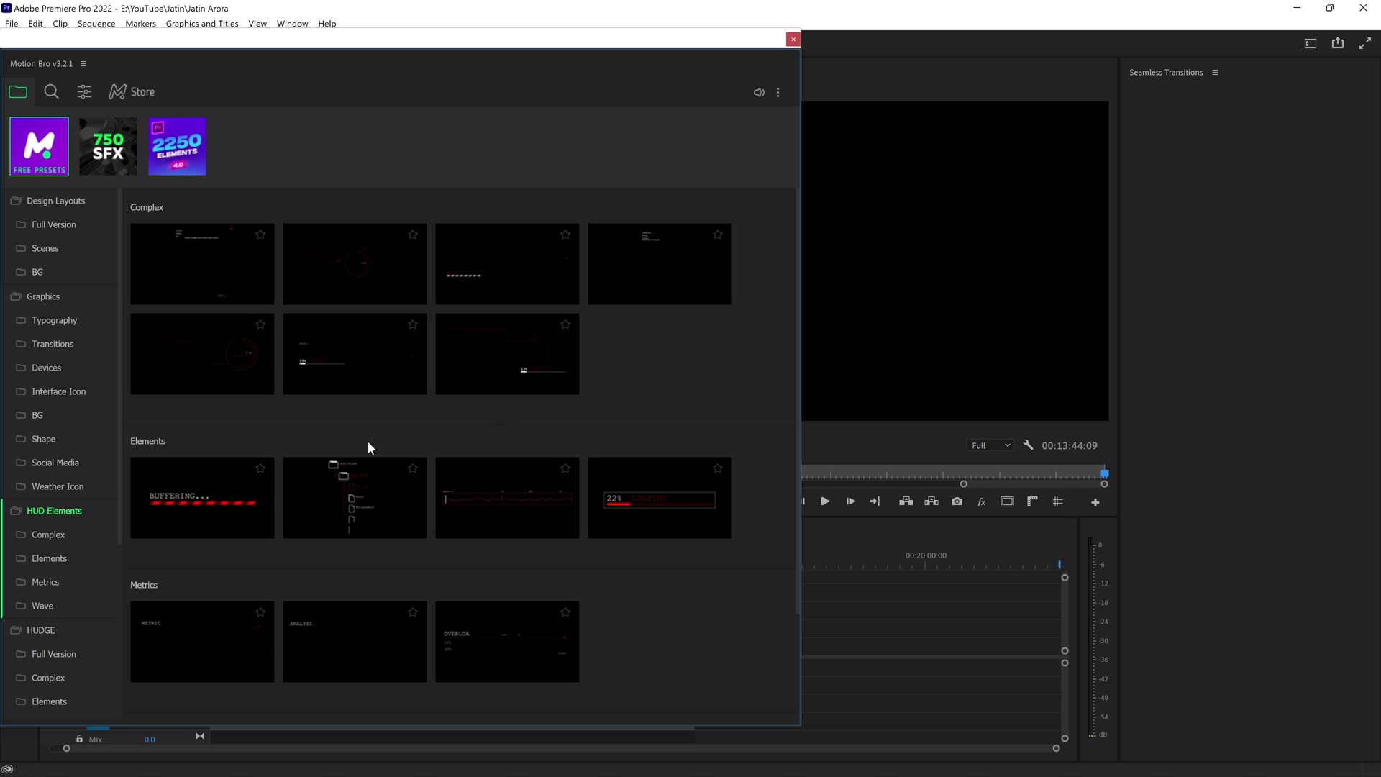
Collapse the HUD Elements, Graphics, HUDGE and Call-Outs folders and show the Motion Shake presets
click(16, 510)
click(37, 295)
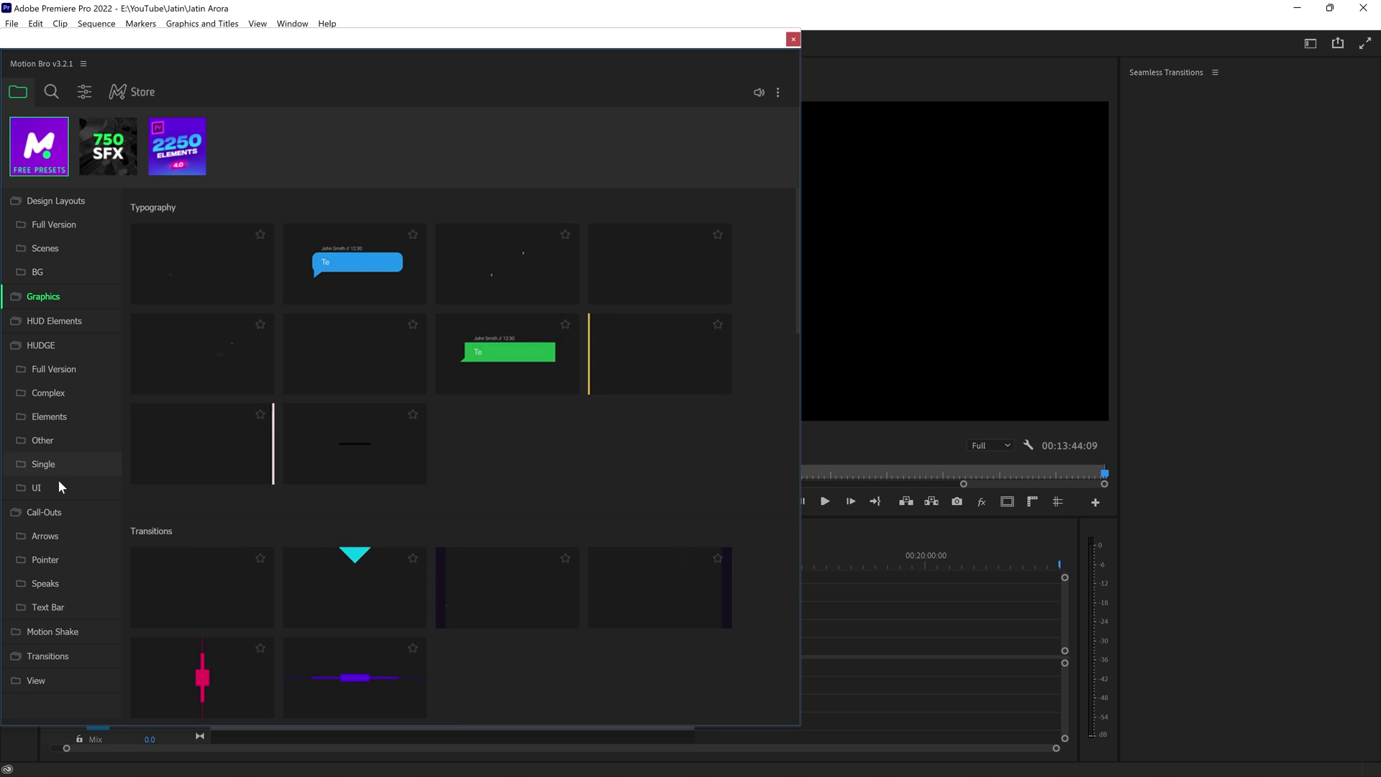
click(41, 346)
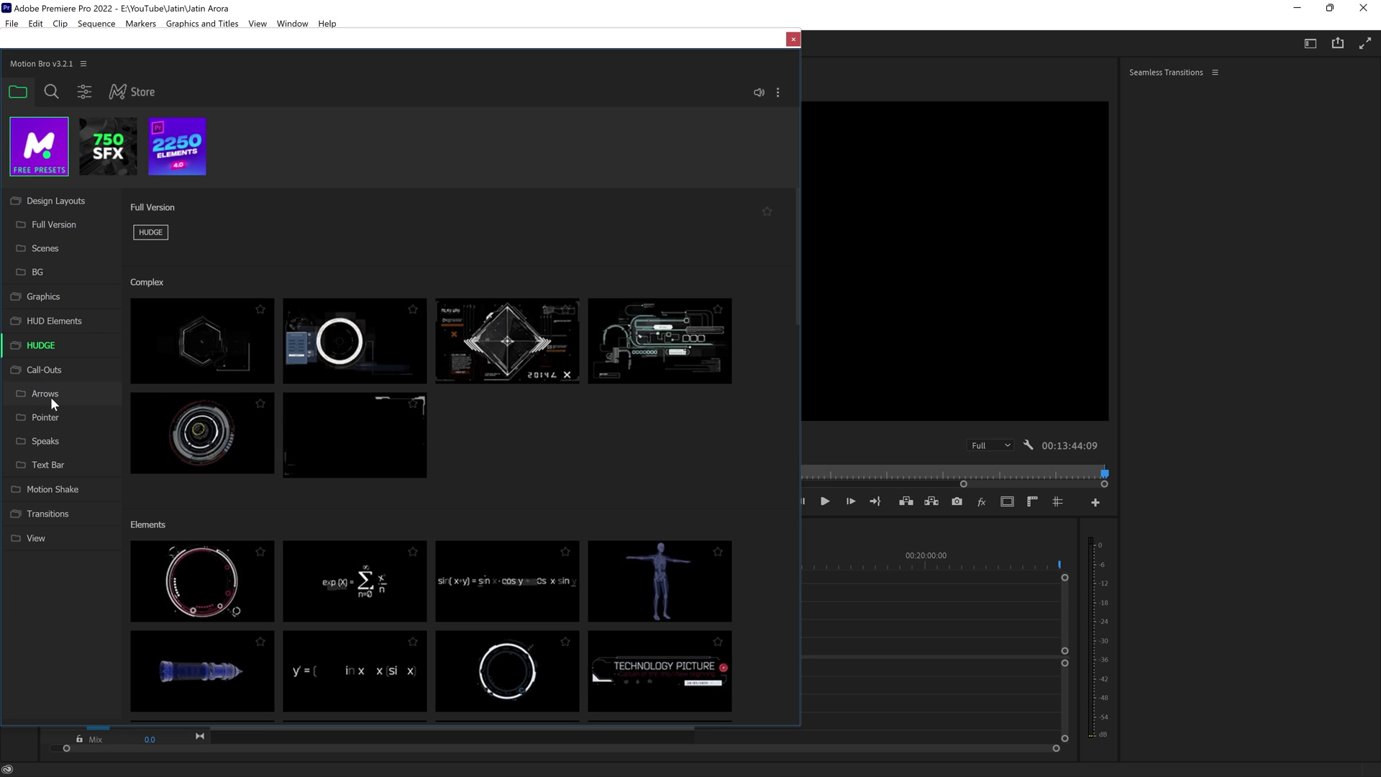
click(43, 372)
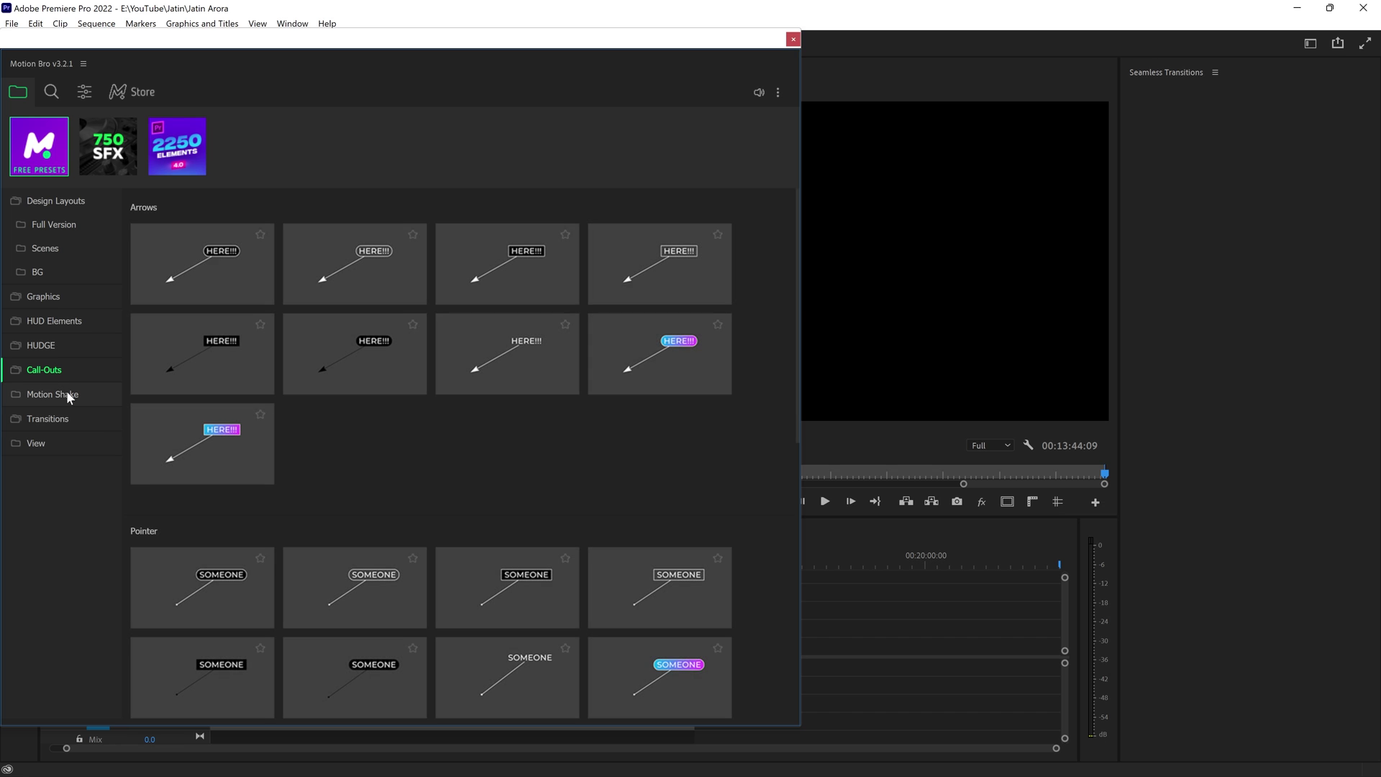
click(67, 393)
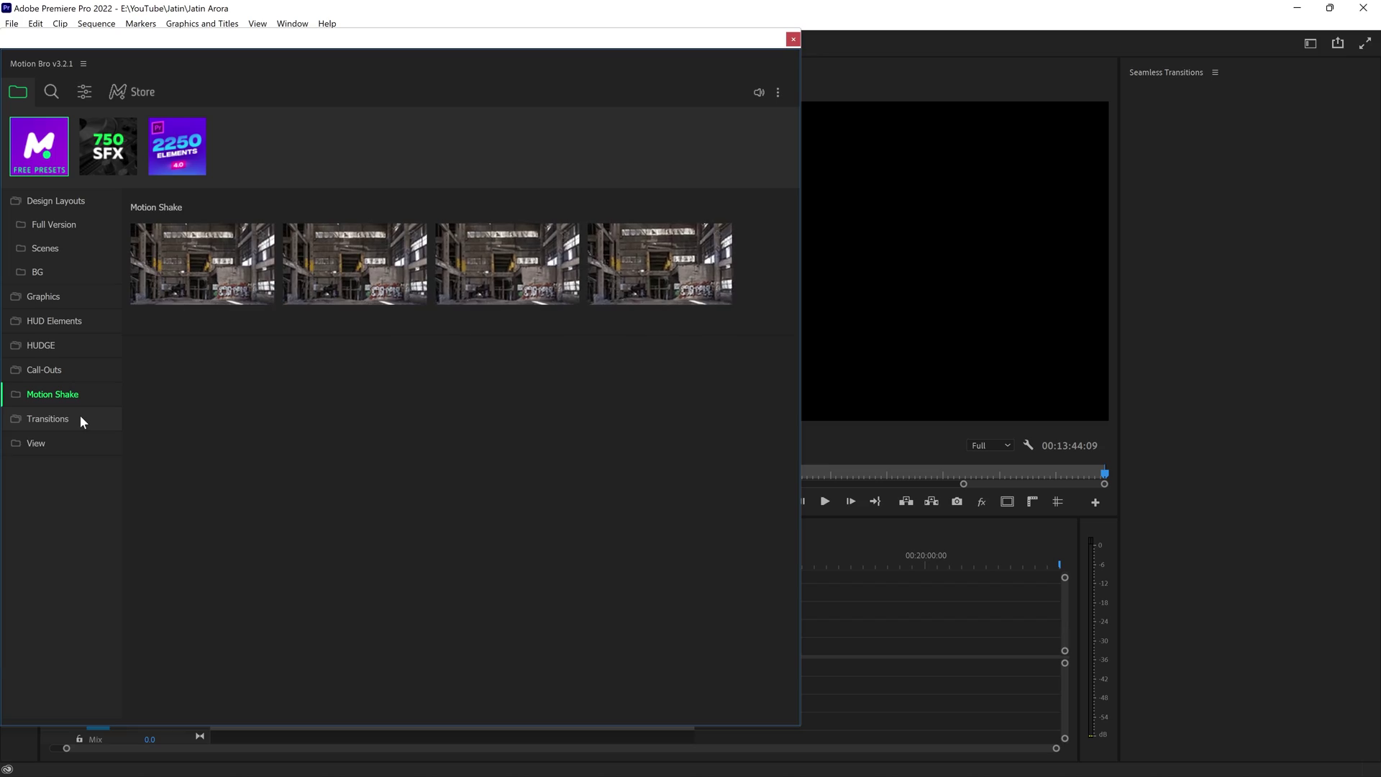
Preview the Transitions presets, then collapse that folder and display the ten View presets
click(81, 418)
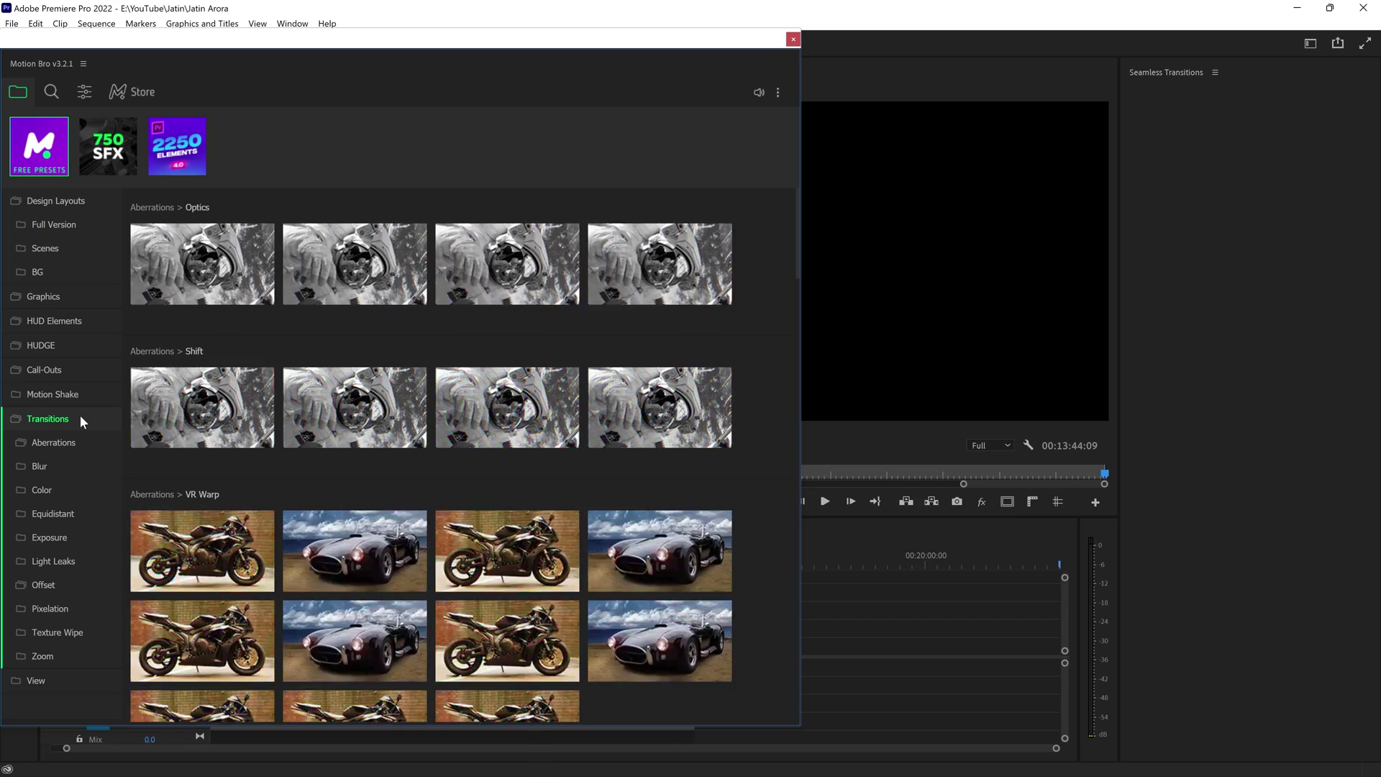
mouse_move(242, 414)
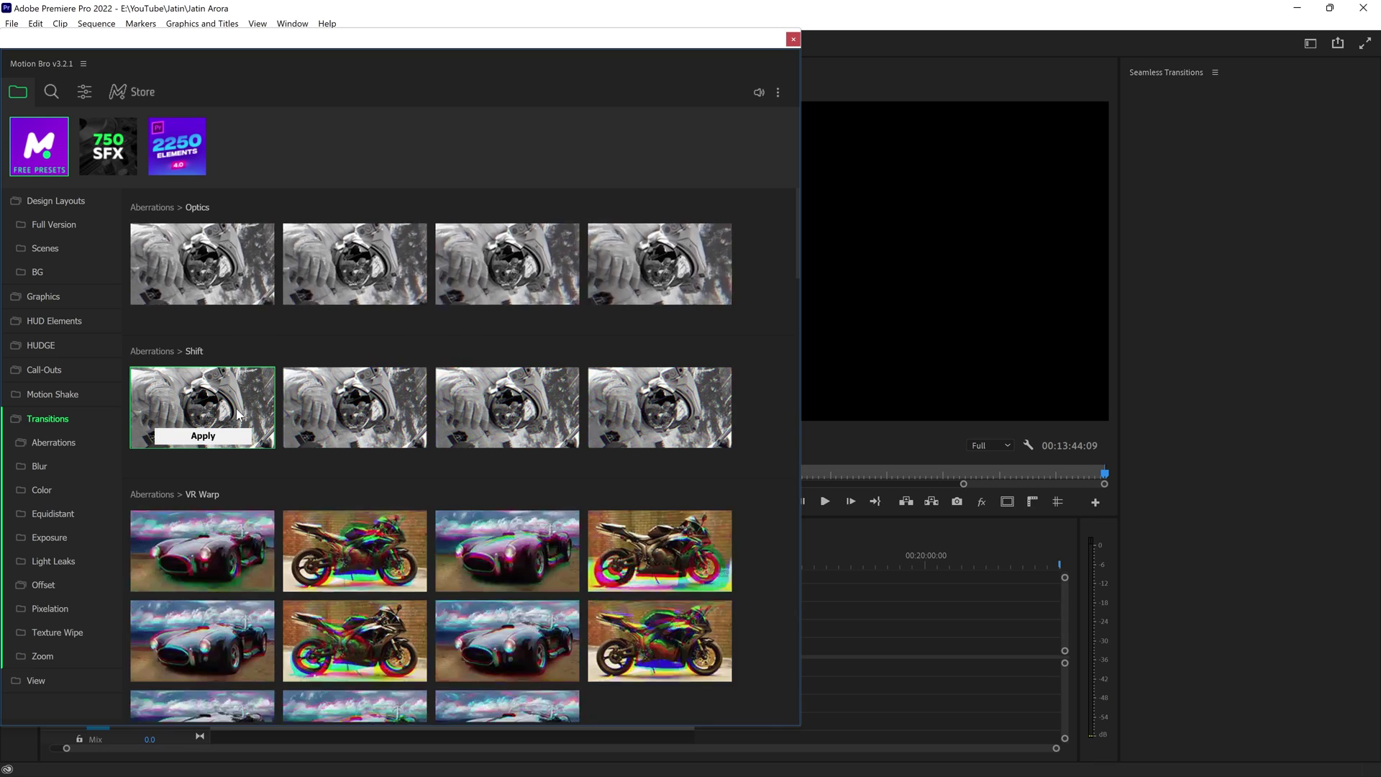
click(50, 419)
click(57, 443)
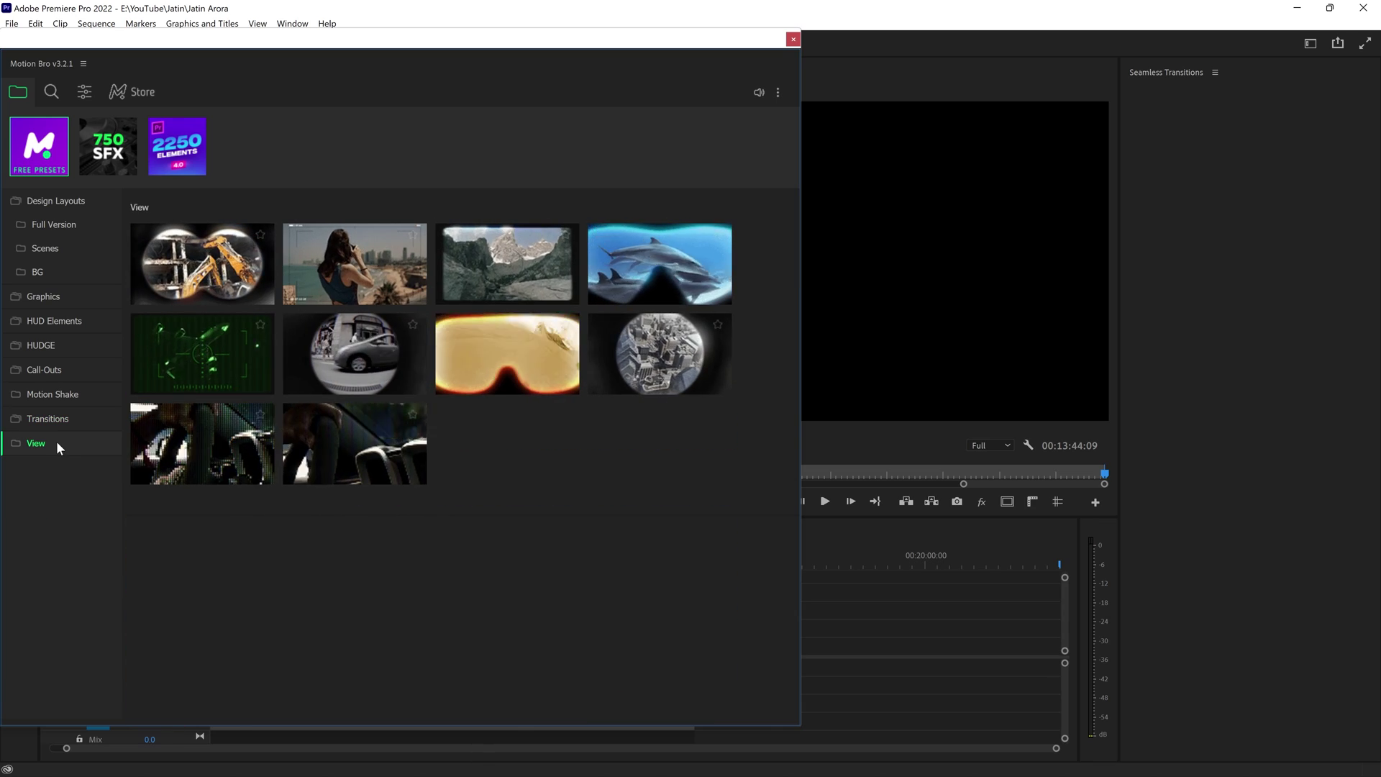
mouse_move(372, 343)
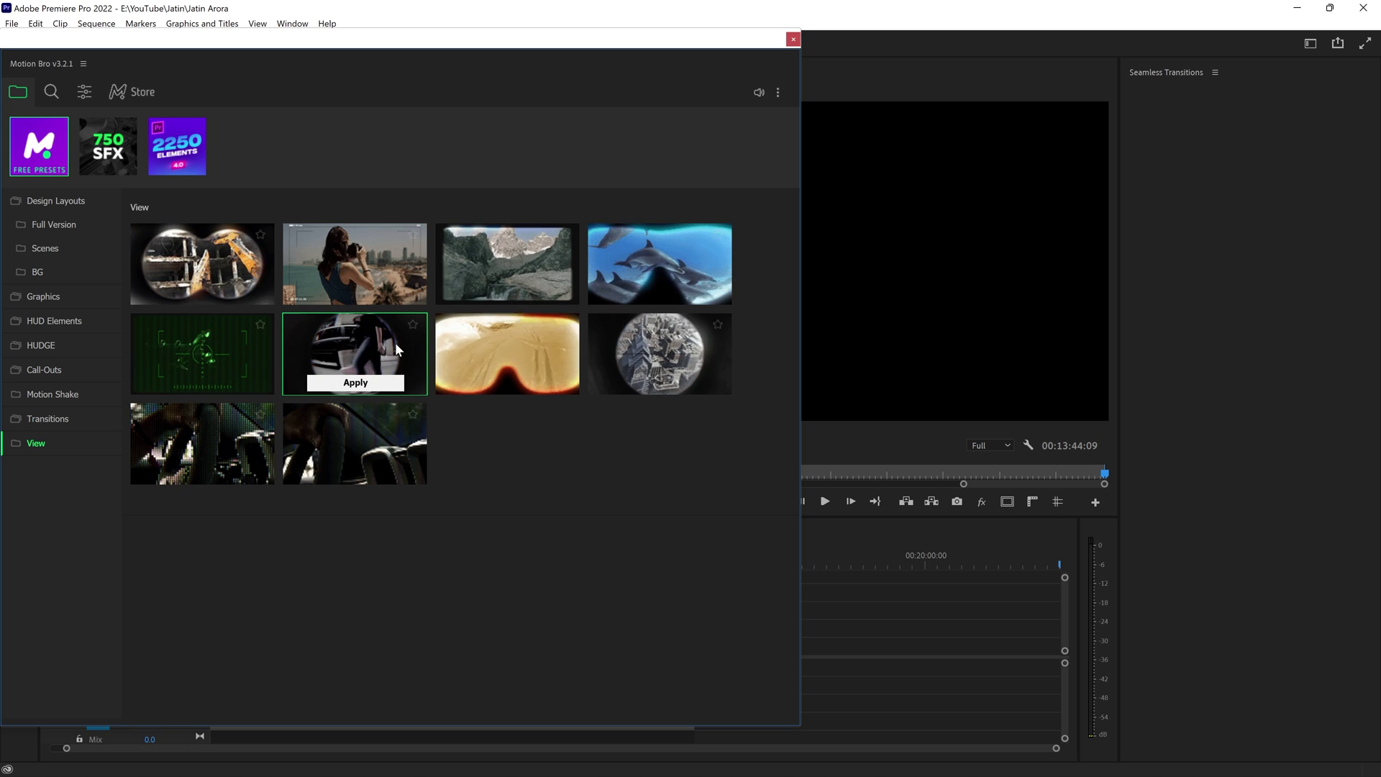
mouse_move(606, 292)
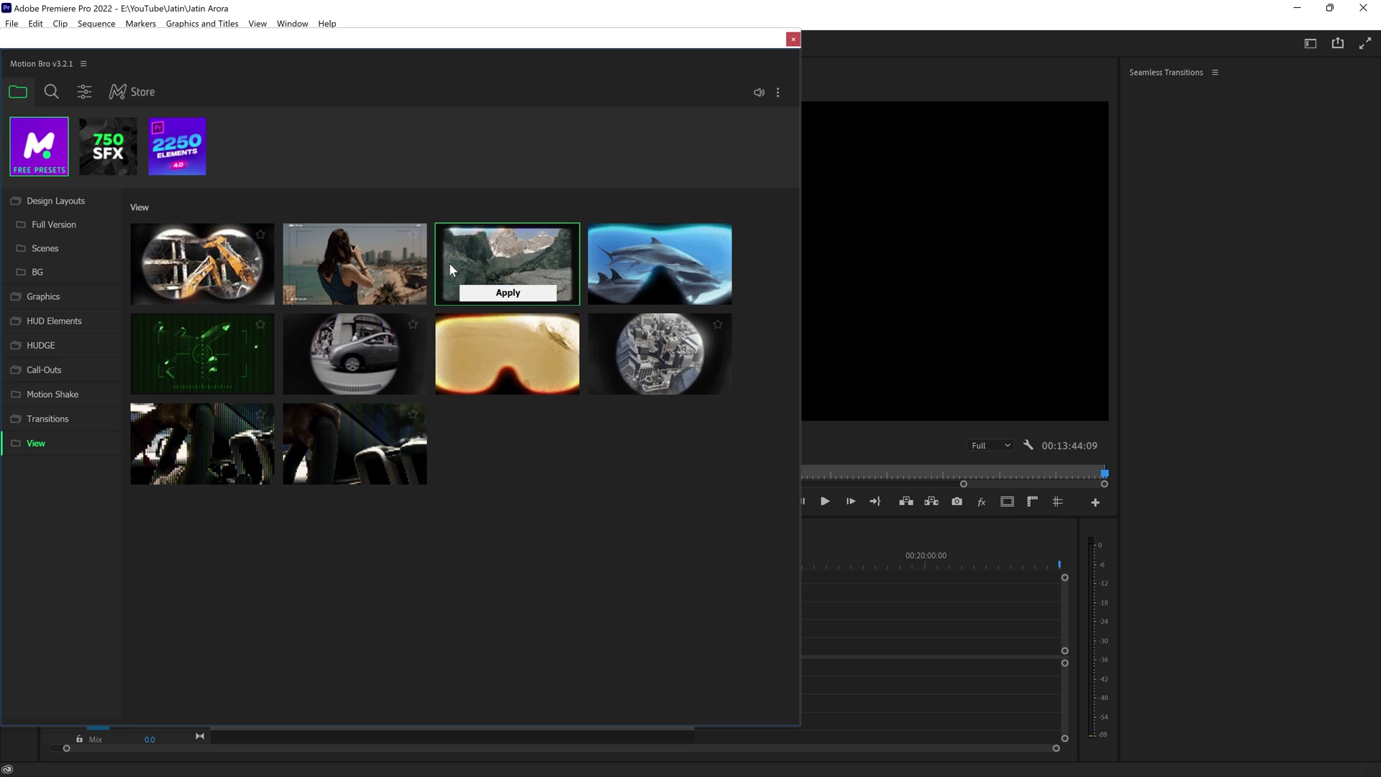
Move the Motion Bro window aside and scrub the playhead to the mountain clips' cut near 00:17:16
drag(387, 47, 1069, 99)
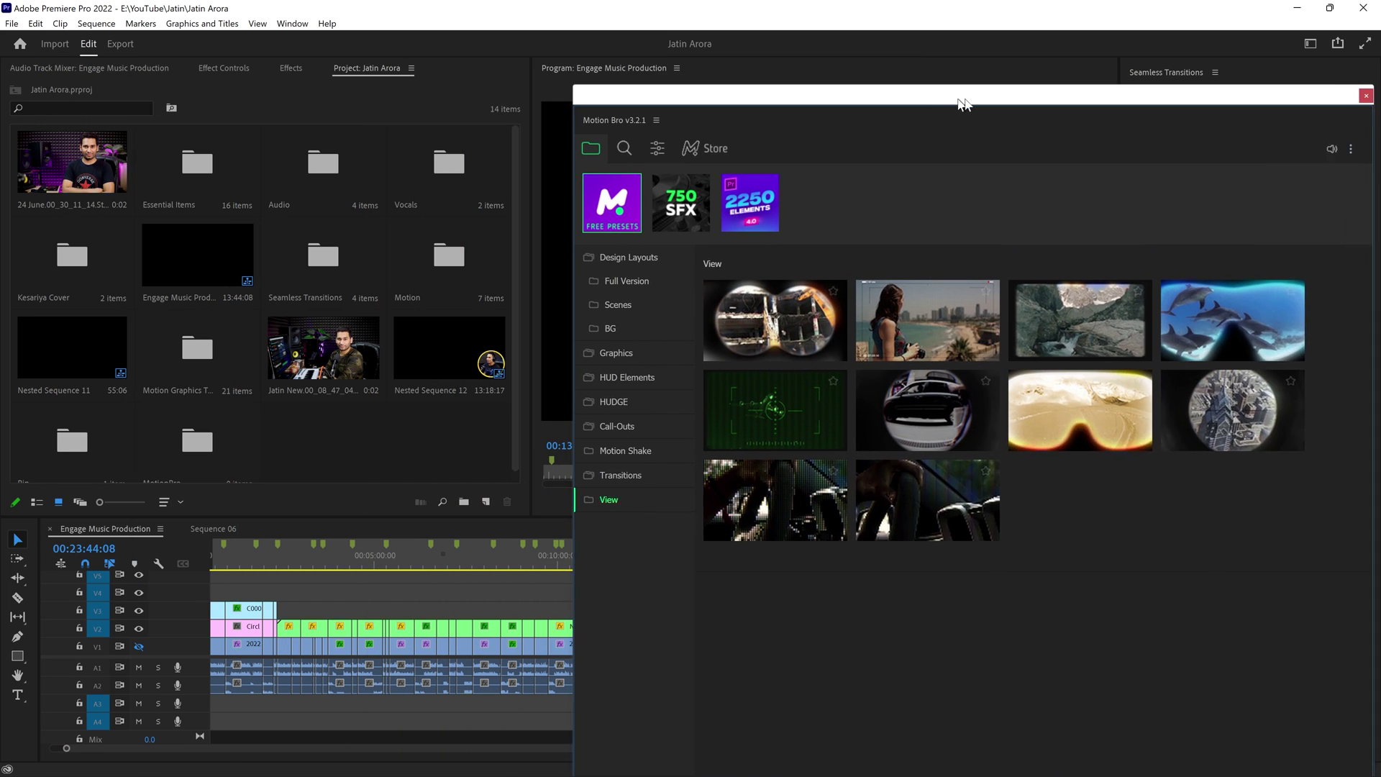
click(262, 565)
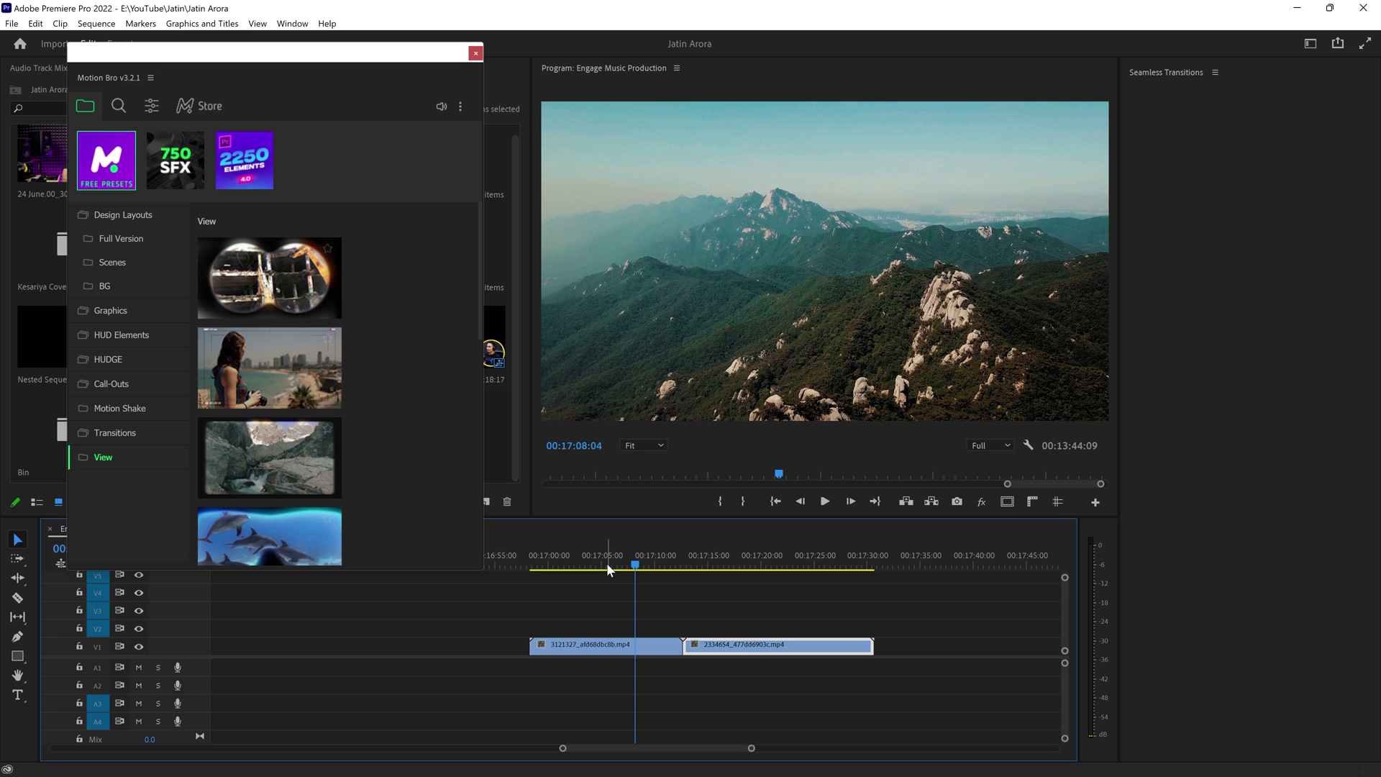
mouse_move(607, 563)
mouse_down()
mouse_move(572, 564)
mouse_move(610, 566)
mouse_up()
mouse_move(693, 567)
mouse_down()
mouse_move(721, 567)
mouse_move(689, 577)
mouse_up()
Apply a Motion Bro Transitions > Blur preset at the cut between the mountain clips
click(130, 432)
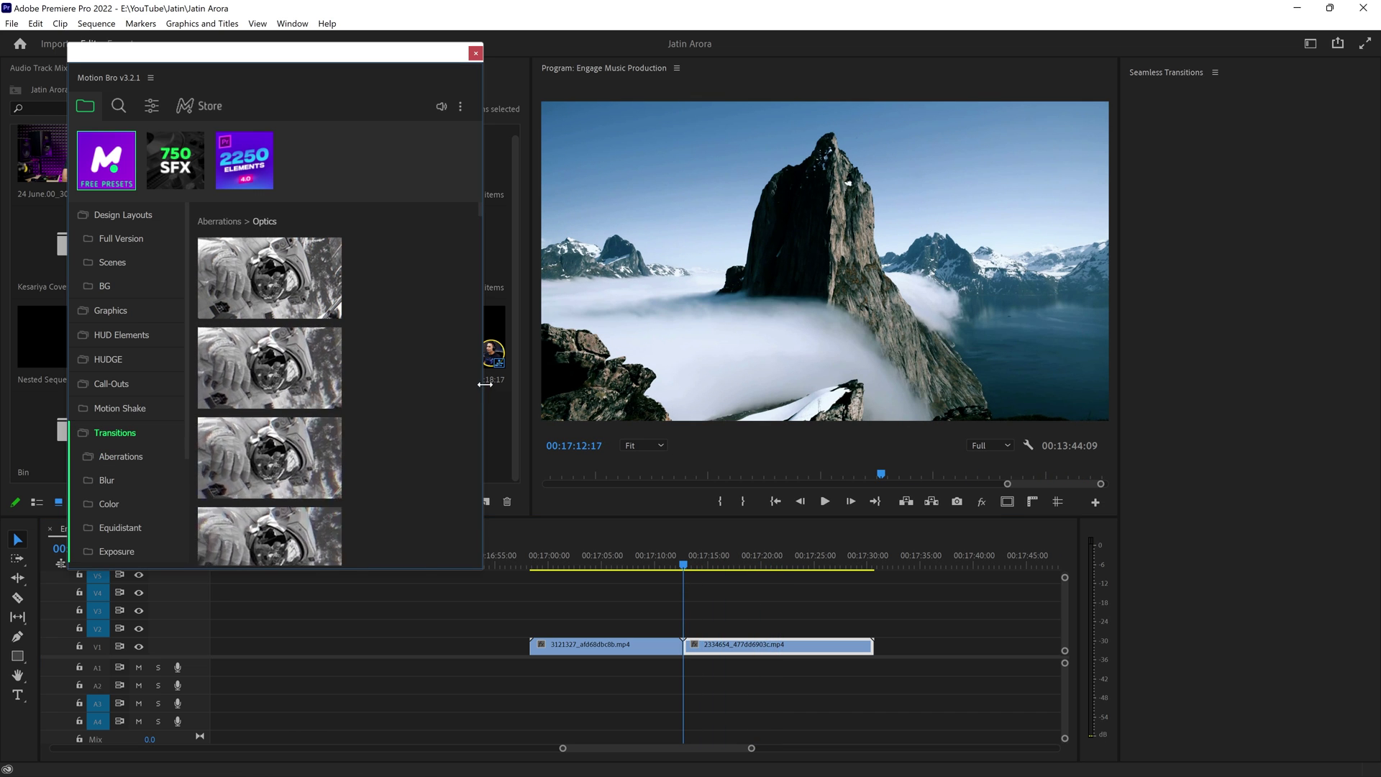
drag(483, 382, 608, 389)
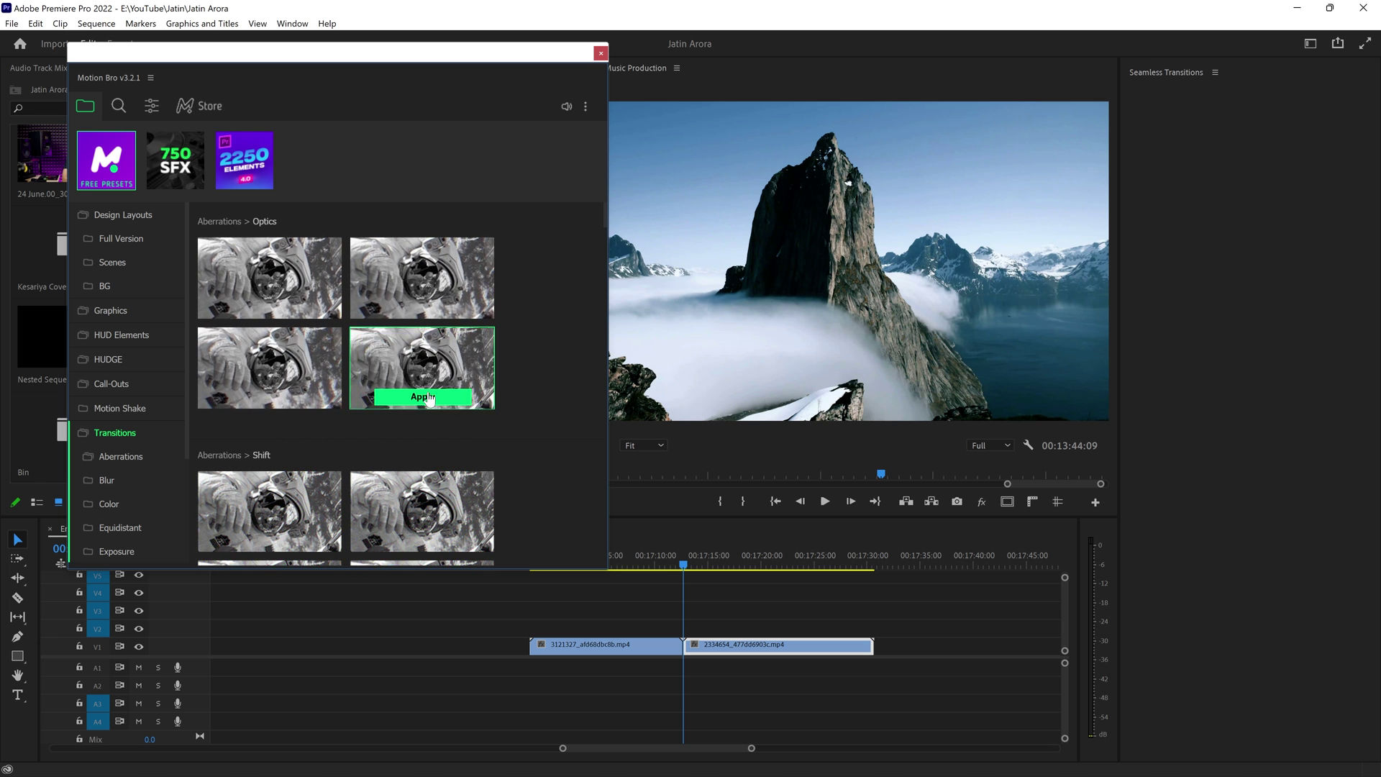
scroll(428, 396, down, 4)
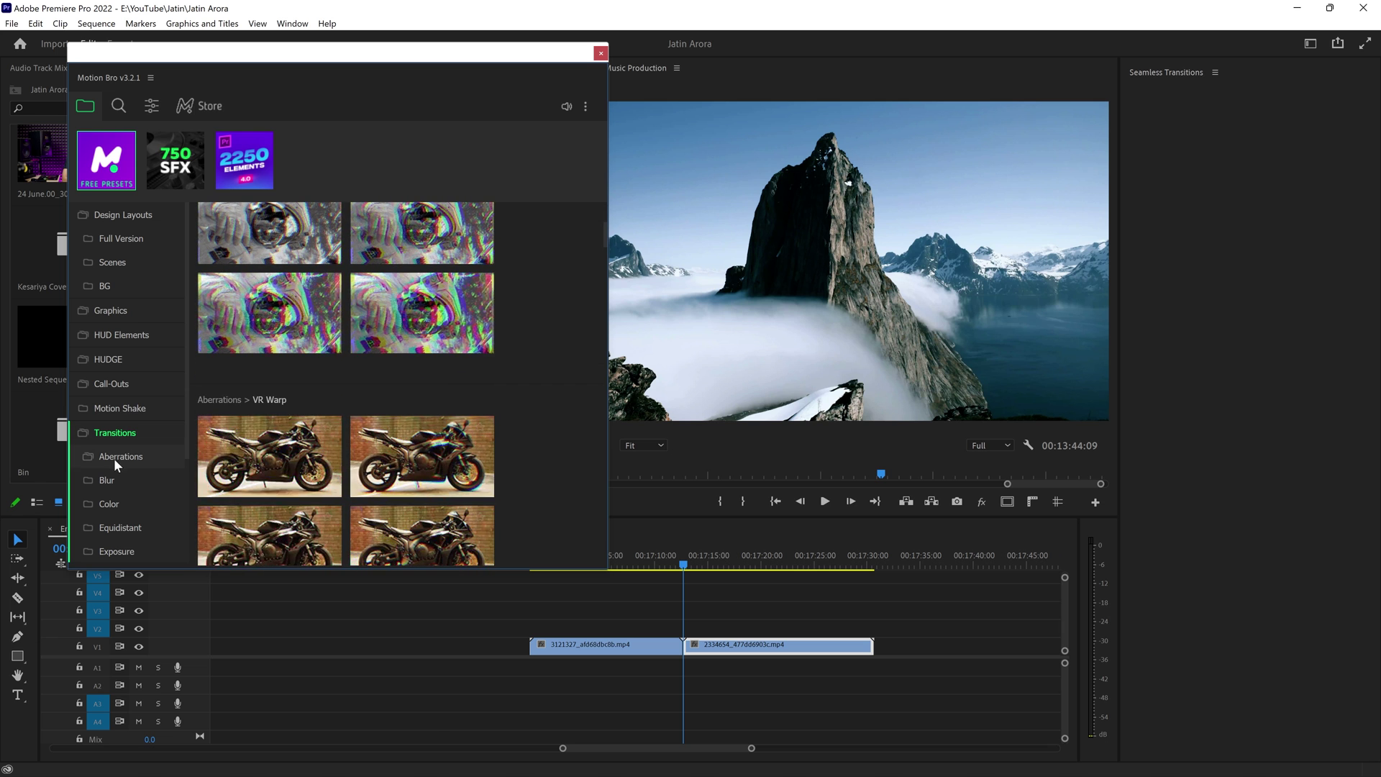
click(119, 480)
mouse_move(374, 373)
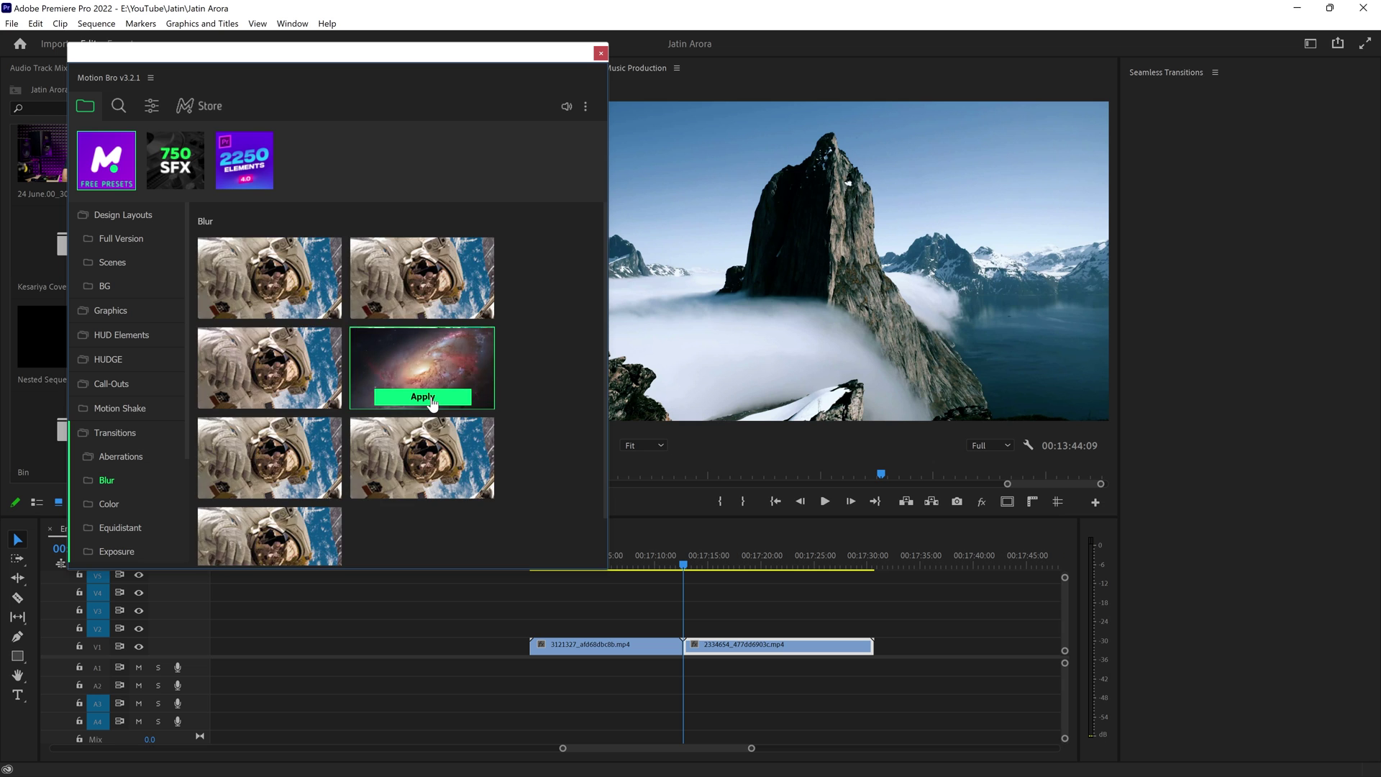
mouse_move(460, 426)
mouse_move(407, 401)
click(407, 398)
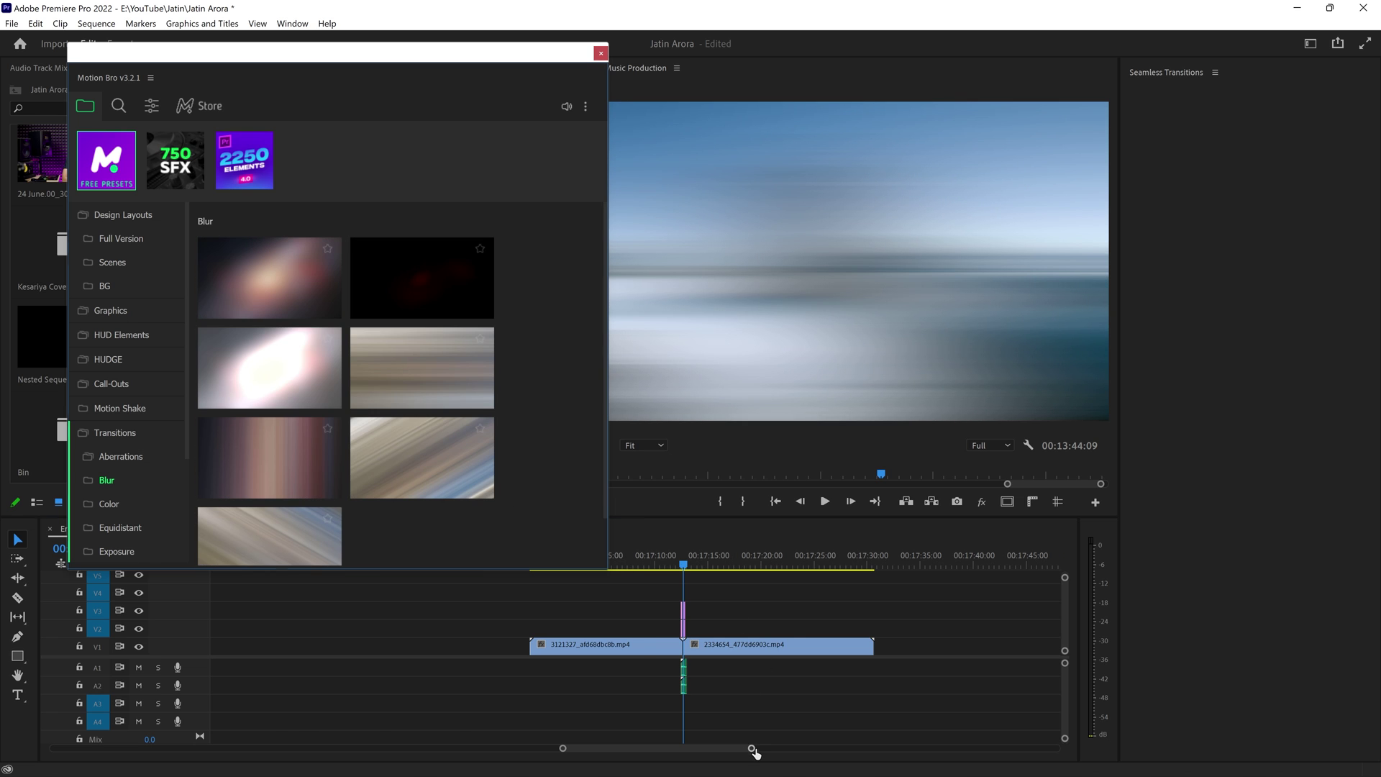
Zoom the timeline and play back the blur transition from just before the cut
drag(752, 749, 692, 759)
scroll(682, 745, up, 1)
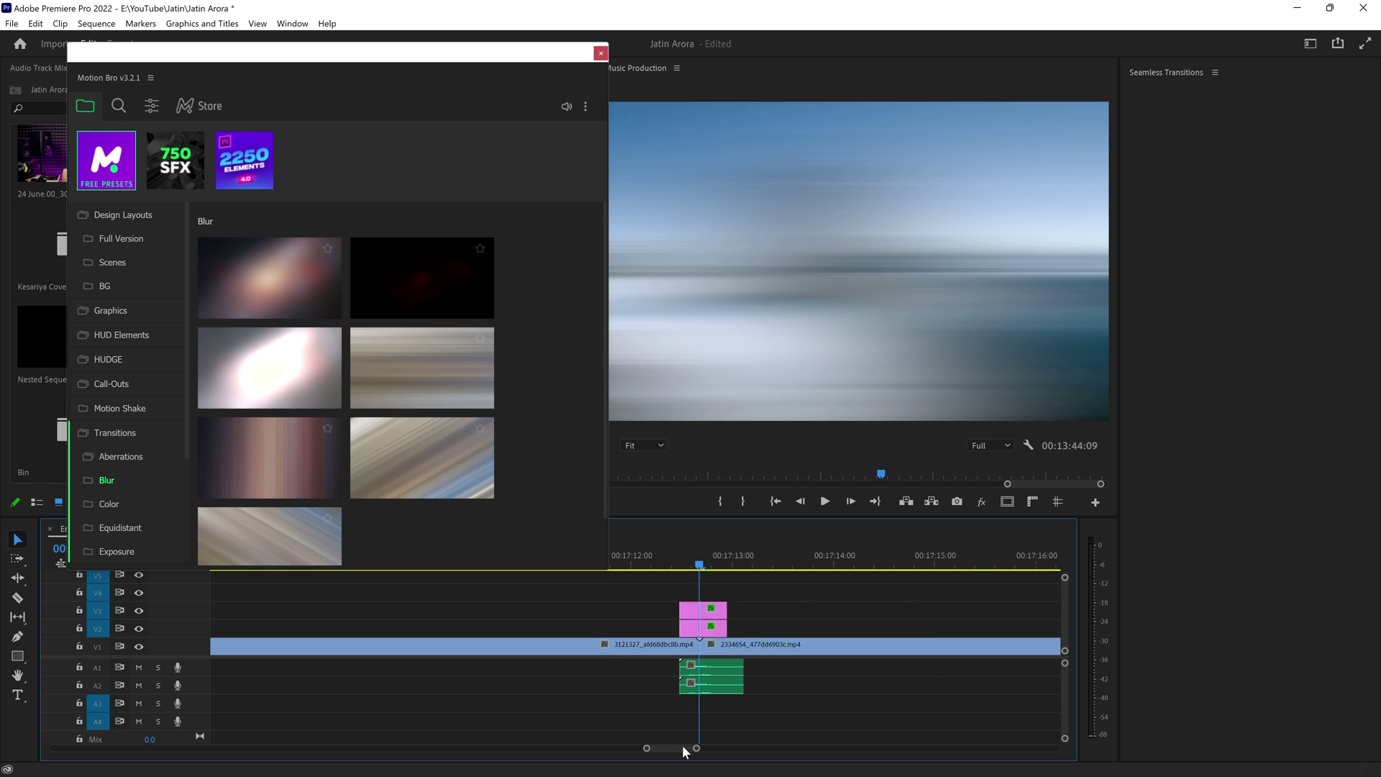
click(528, 563)
key(space)
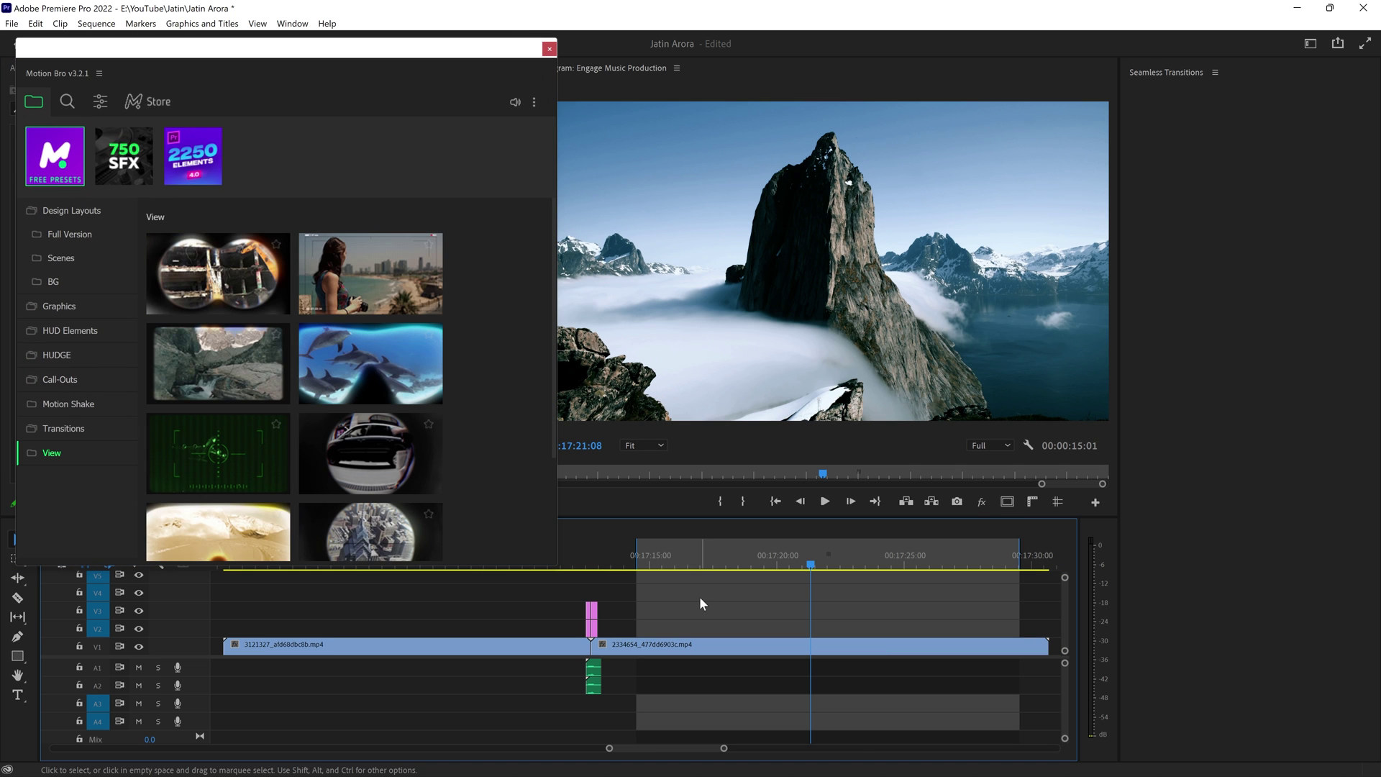
Apply Motion Shake Simple - 2x and slide it on V2 to the second clip's start
click(85, 401)
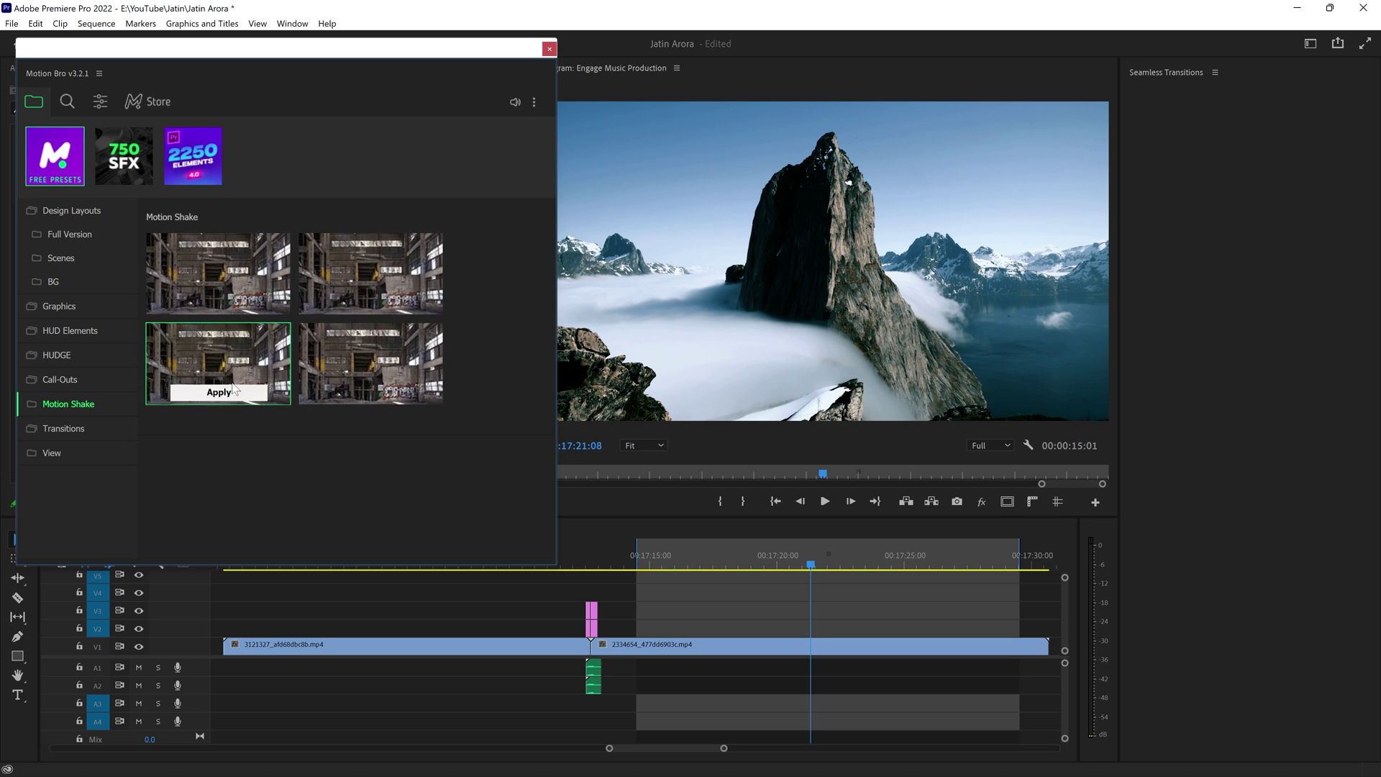
mouse_move(369, 308)
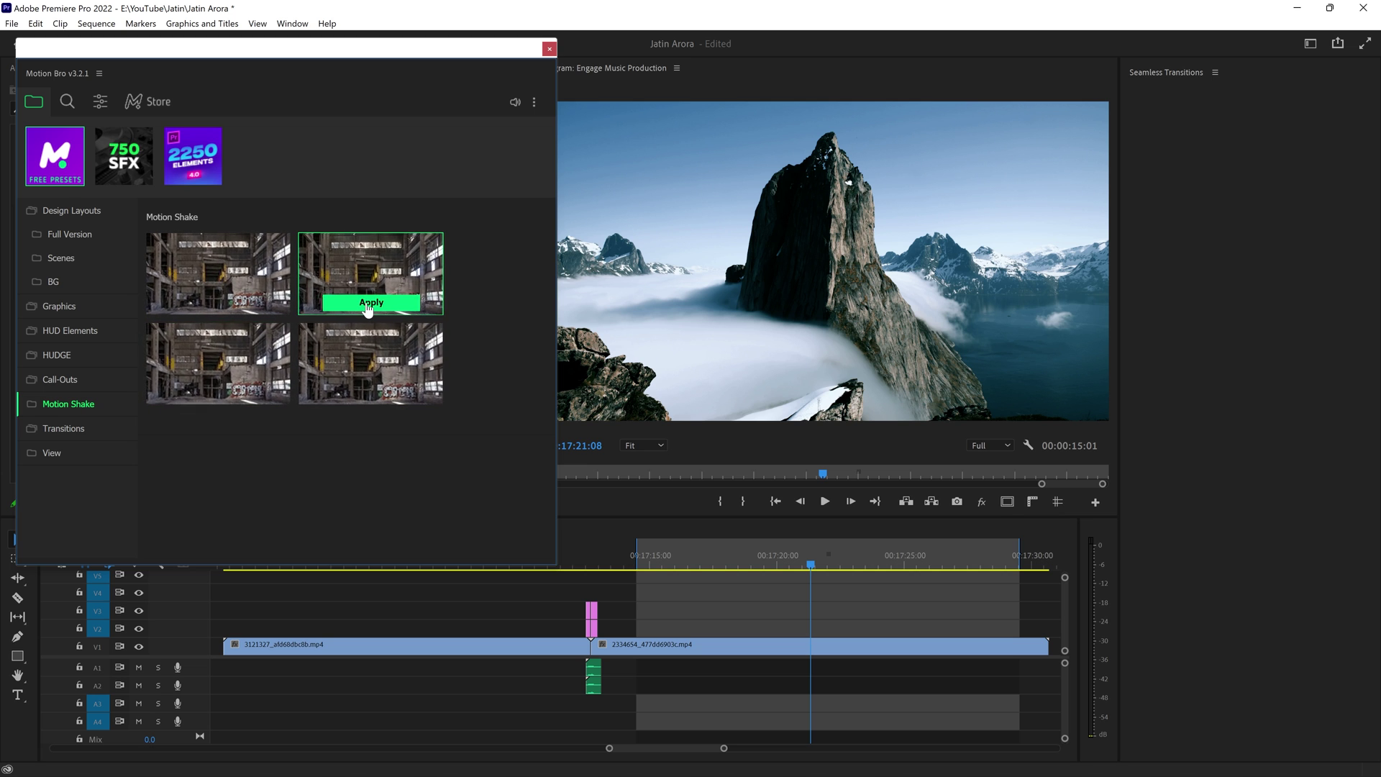
click(368, 308)
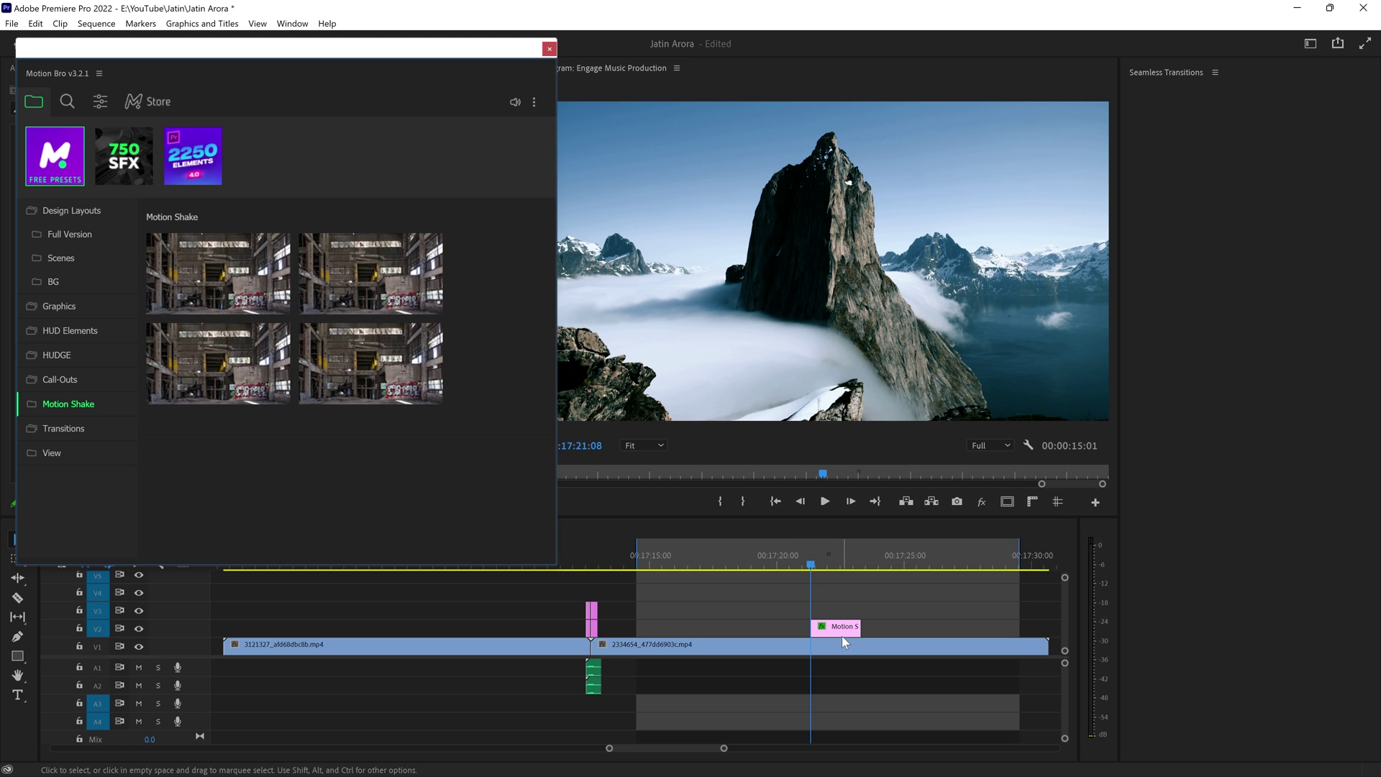
drag(837, 628, 812, 637)
mouse_move(691, 633)
mouse_down()
mouse_move(659, 630)
mouse_move(1017, 628)
mouse_up()
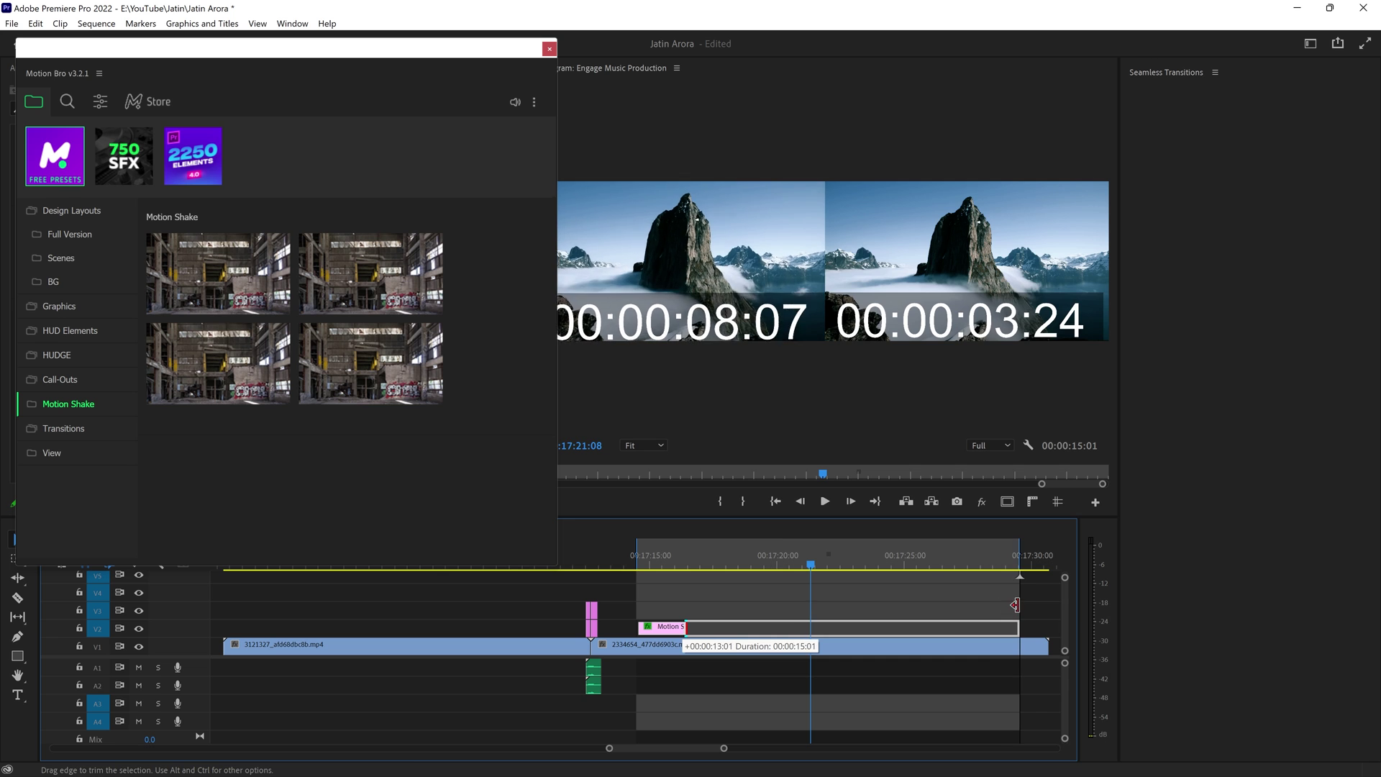
Play the shake effect from its start, then narrow the preset browser
click(641, 564)
key(space)
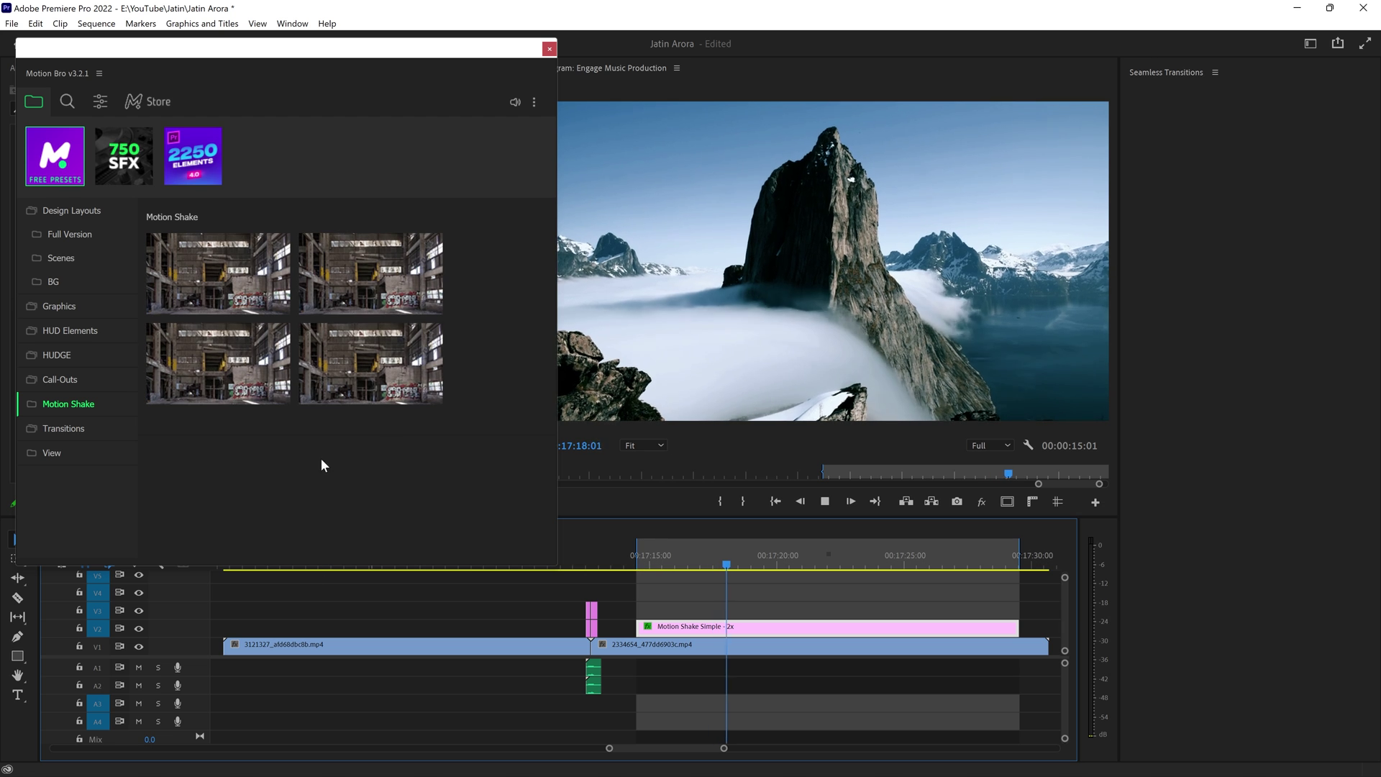
drag(556, 421, 453, 431)
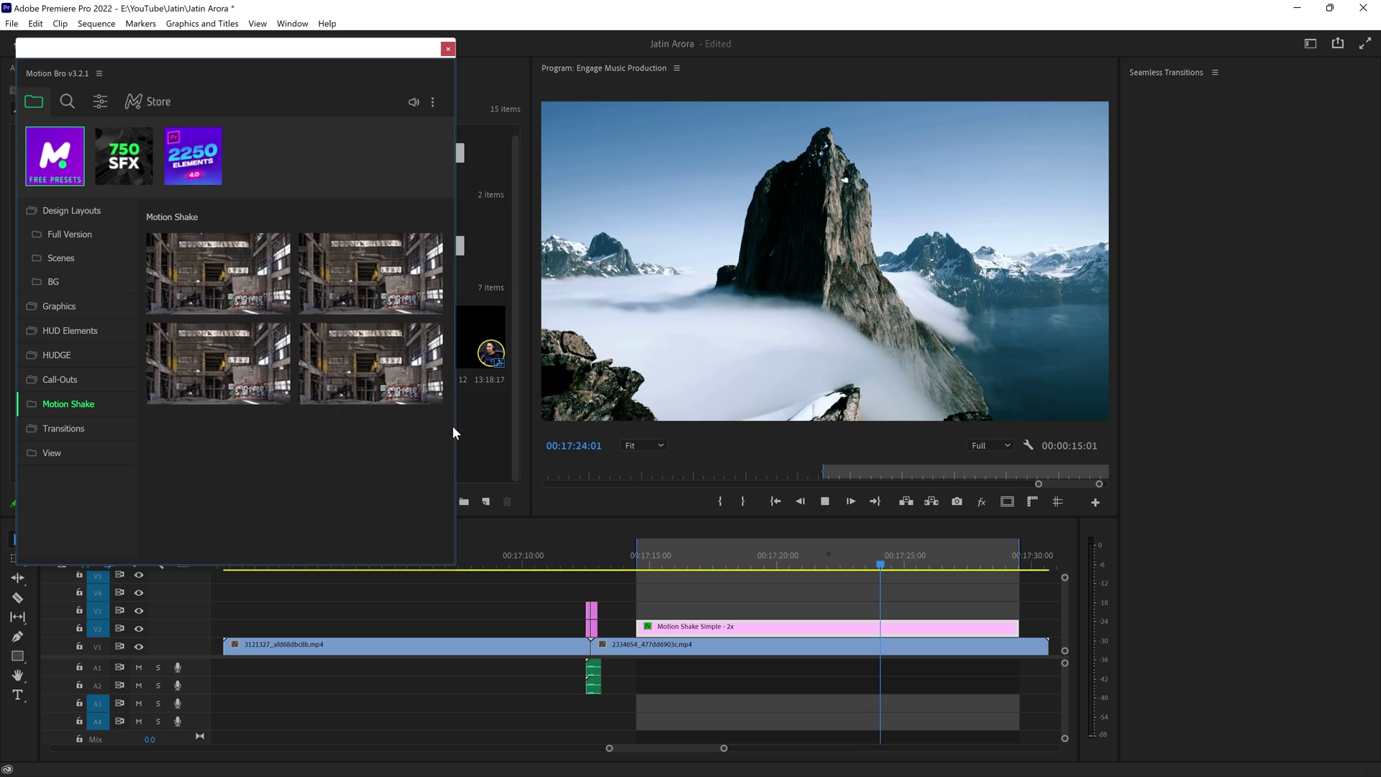
Add the Toko Big_Title_01 typography title on V3 over the mountain shot and close Motion Bro
click(59, 306)
mouse_move(220, 293)
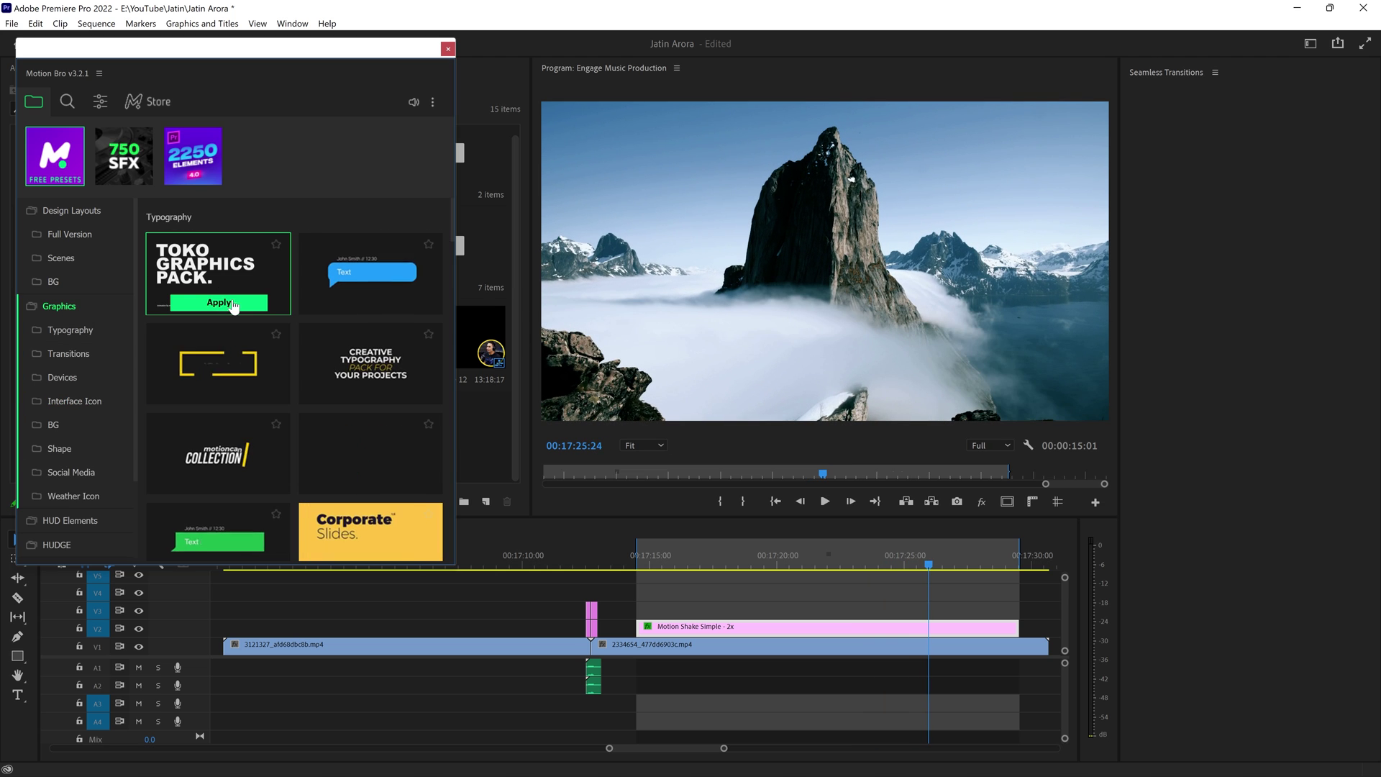
click(234, 305)
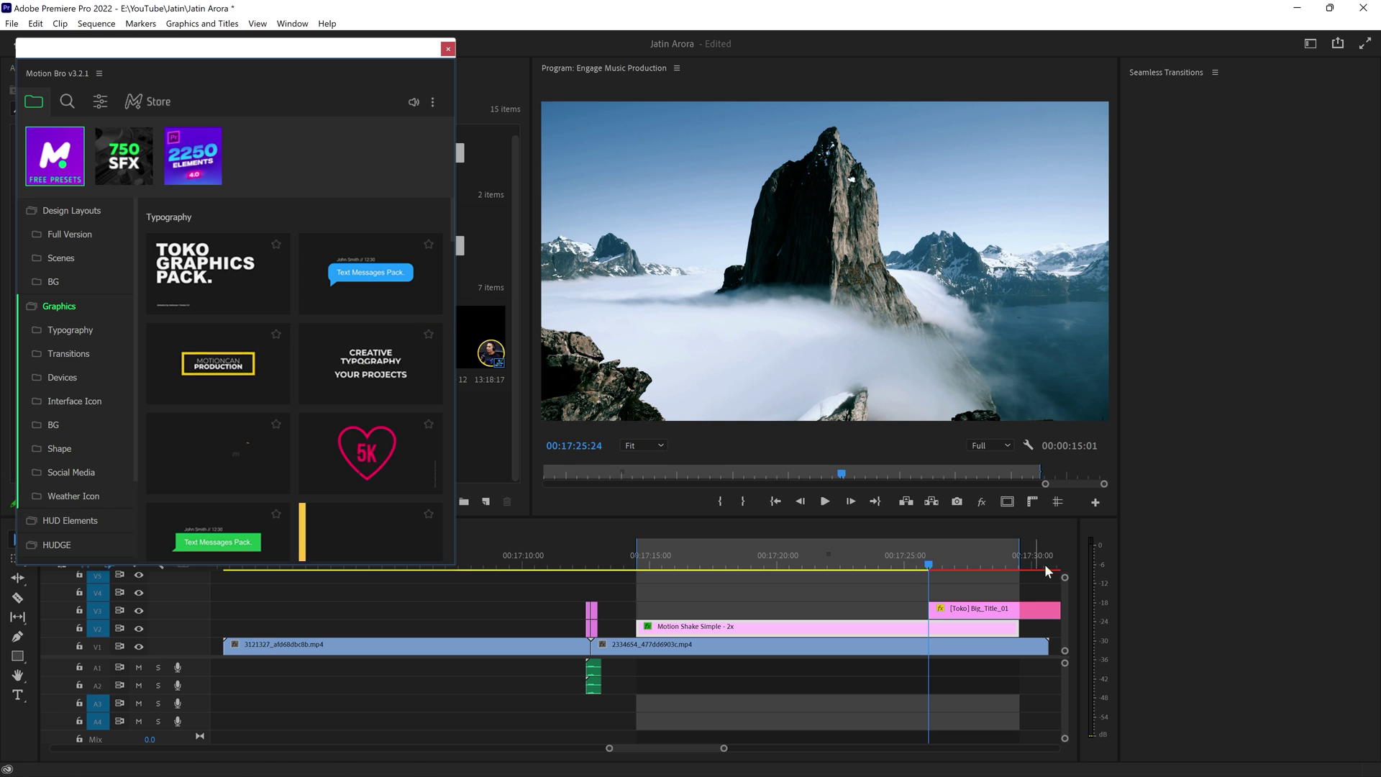
mouse_move(995, 612)
mouse_down()
mouse_move(864, 630)
mouse_move(879, 610)
mouse_up()
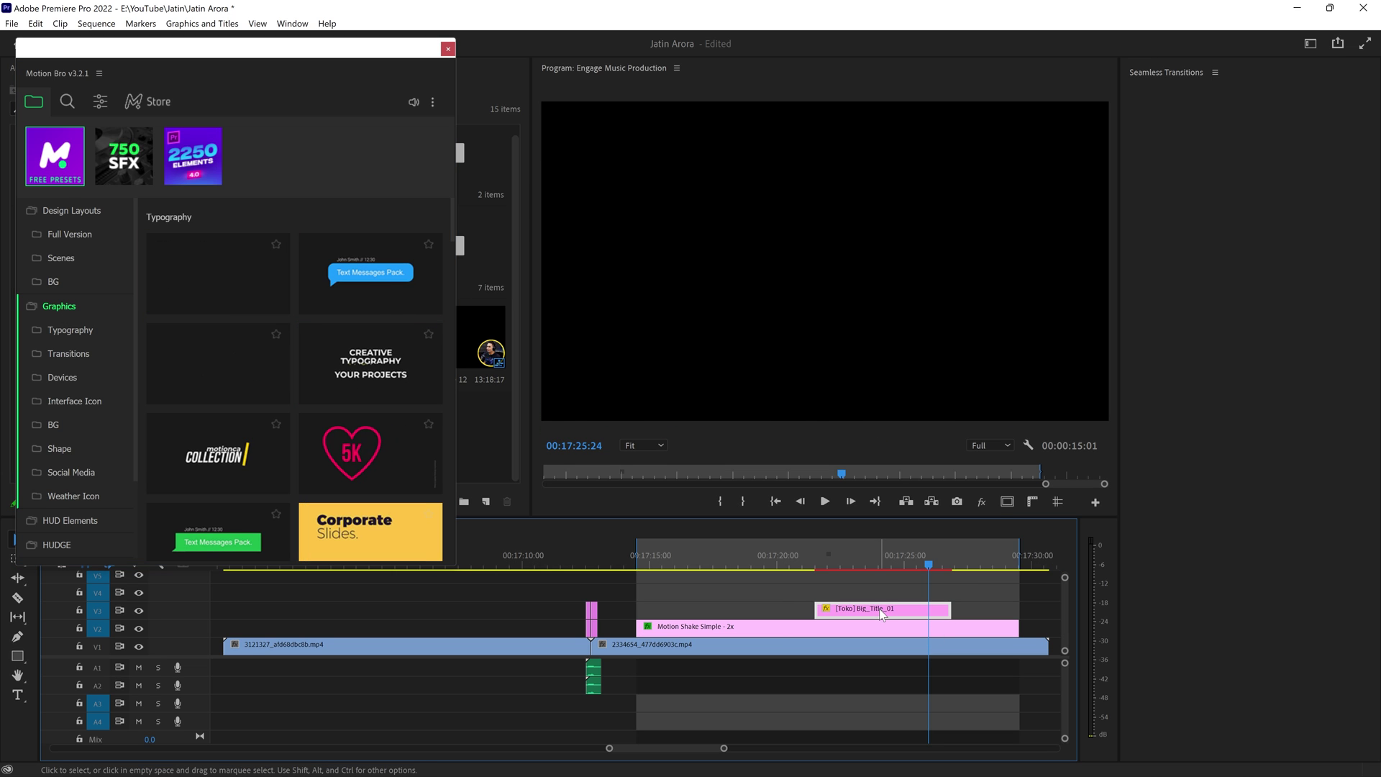
click(448, 50)
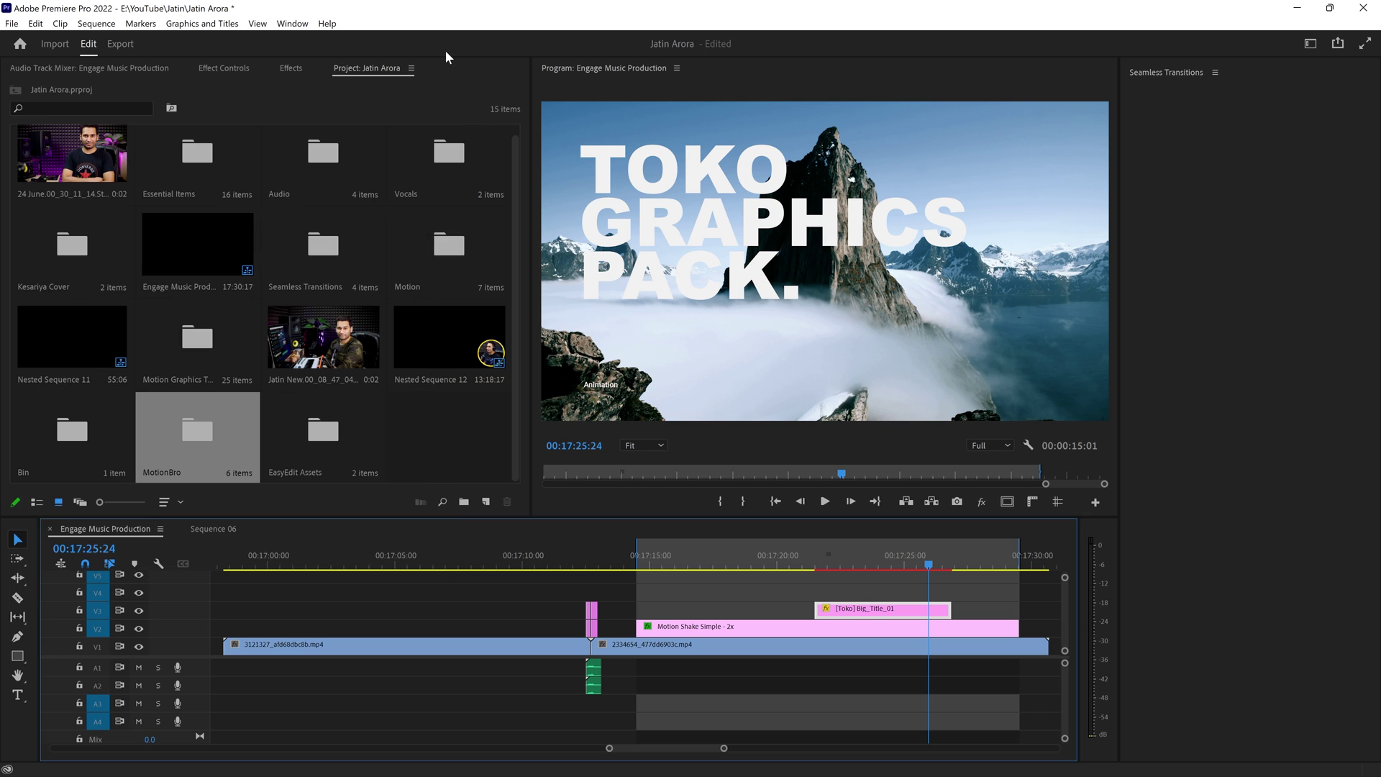
Show a widened Essential Graphics panel and play the title now reading 'FREE ELEMENTS PACK.'
click(293, 24)
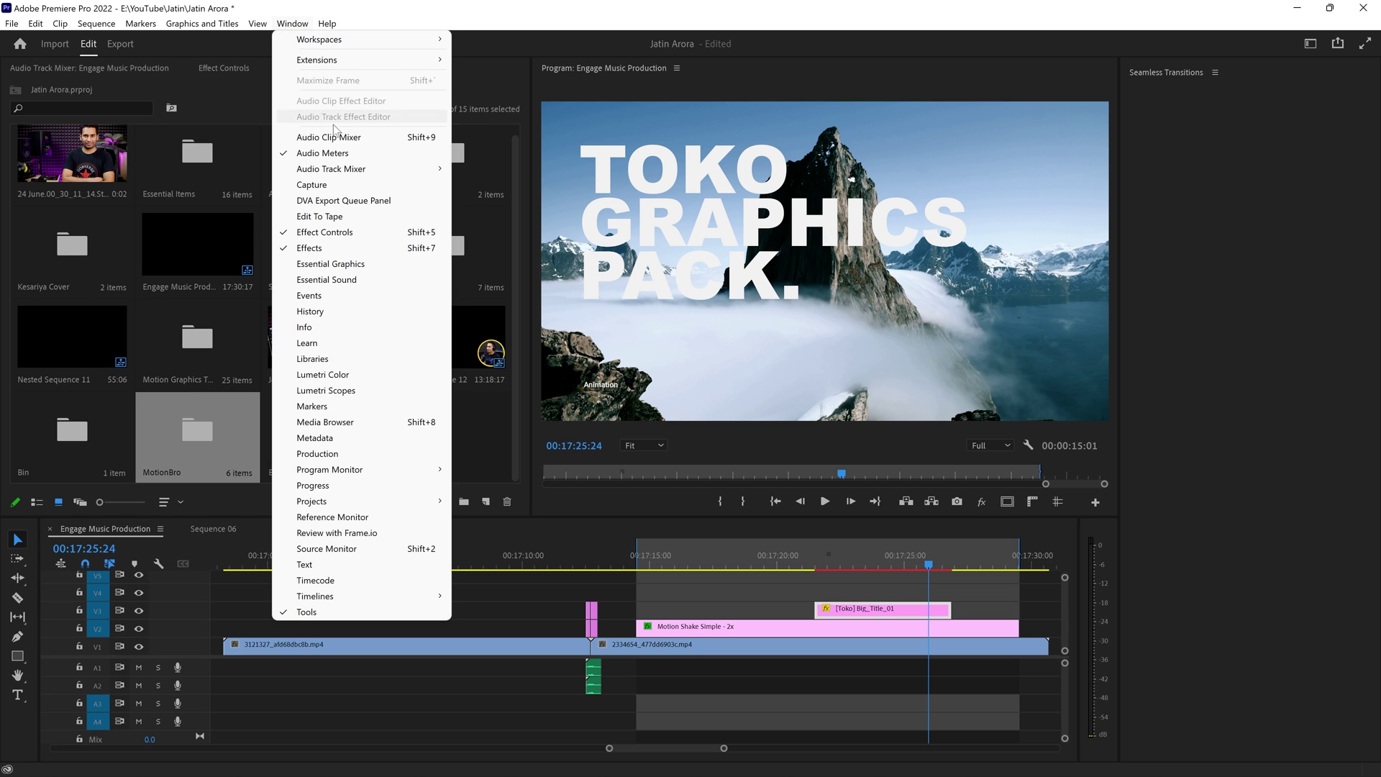
click(346, 266)
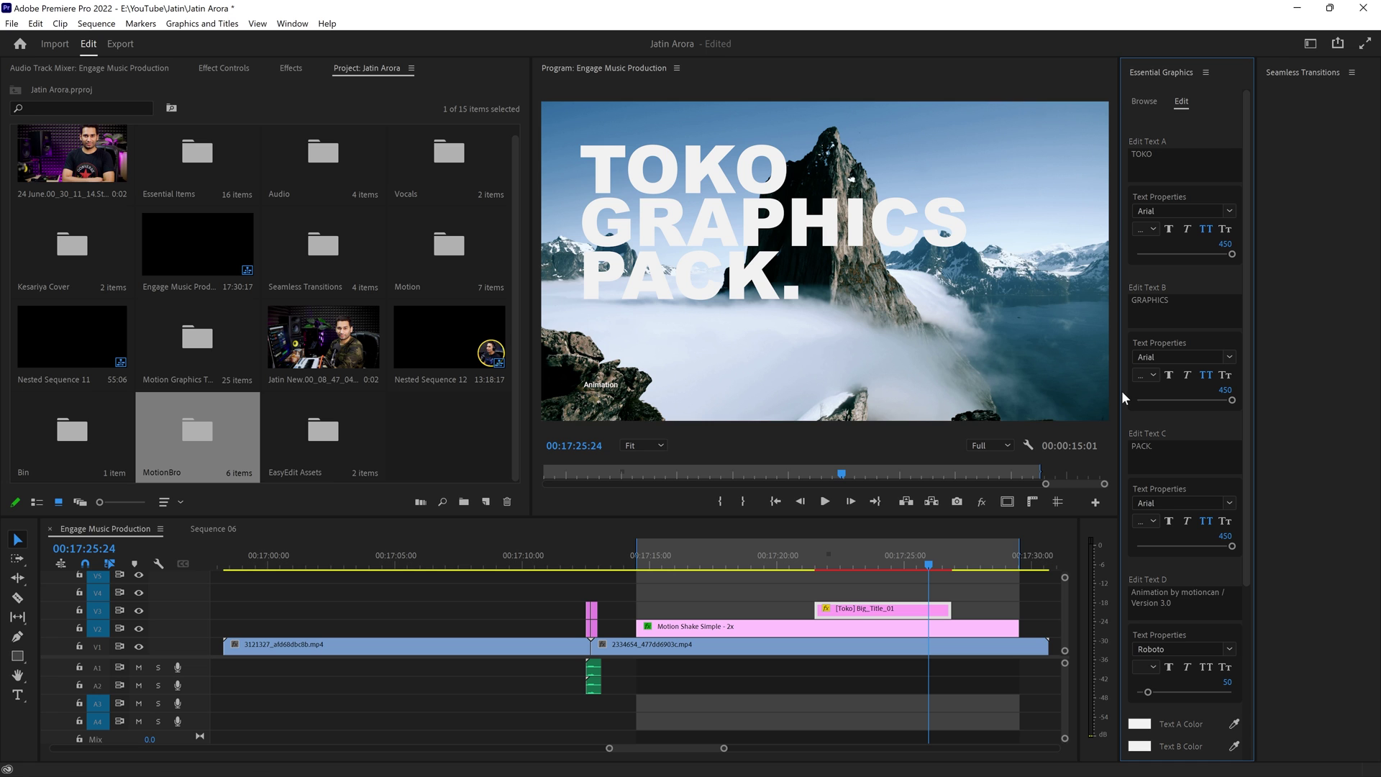
drag(1119, 392, 965, 409)
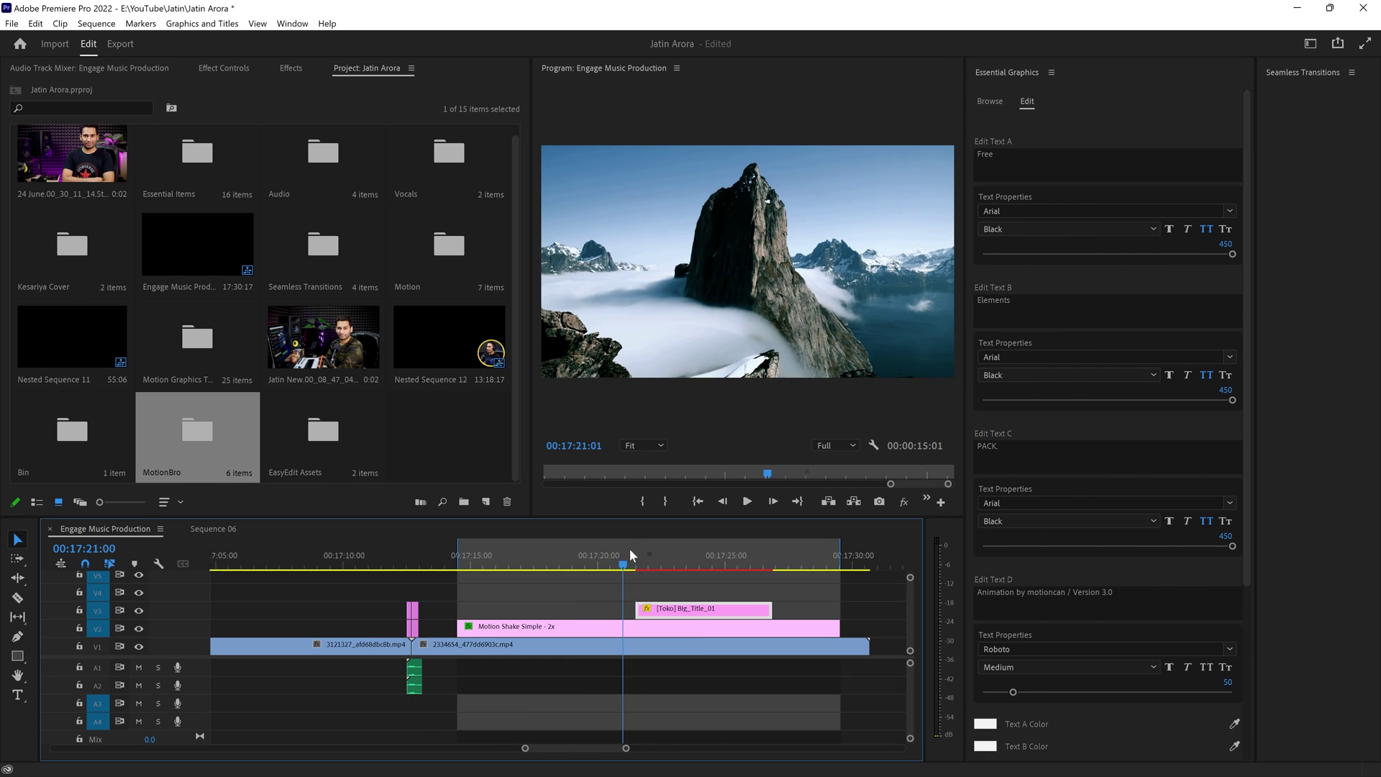
drag(629, 548, 617, 551)
key(space)
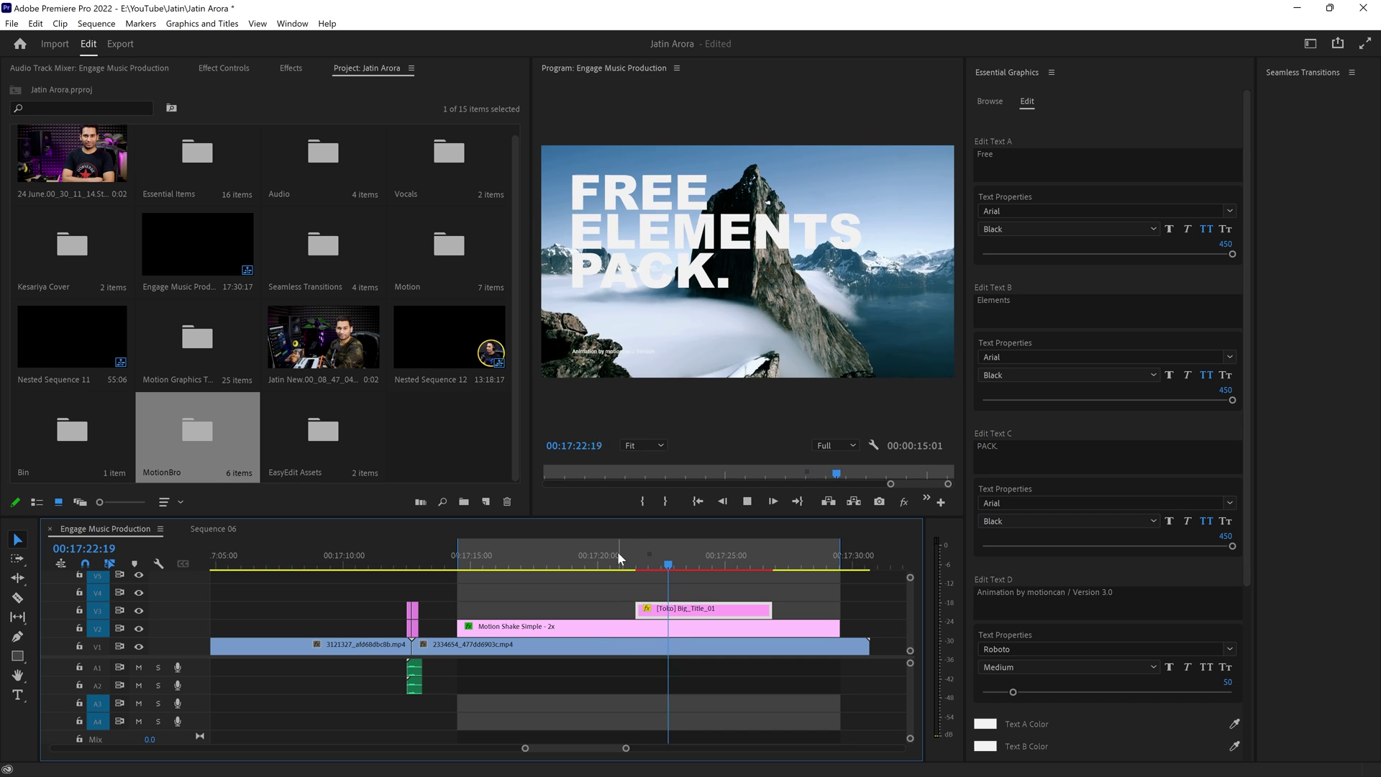
key(space)
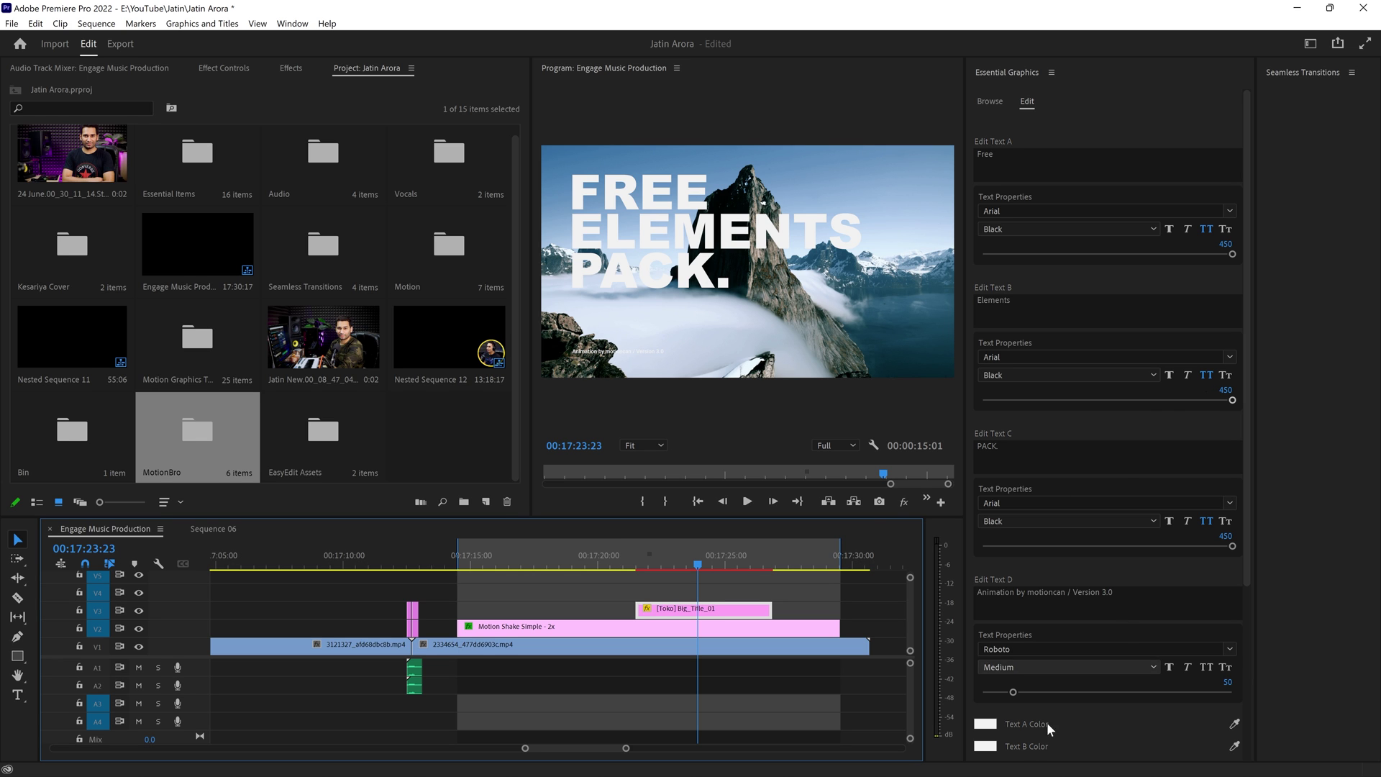
Set the title's Text colors in Essential Graphics, choosing blue for PACK in the Color Picker
drag(1250, 422, 1250, 525)
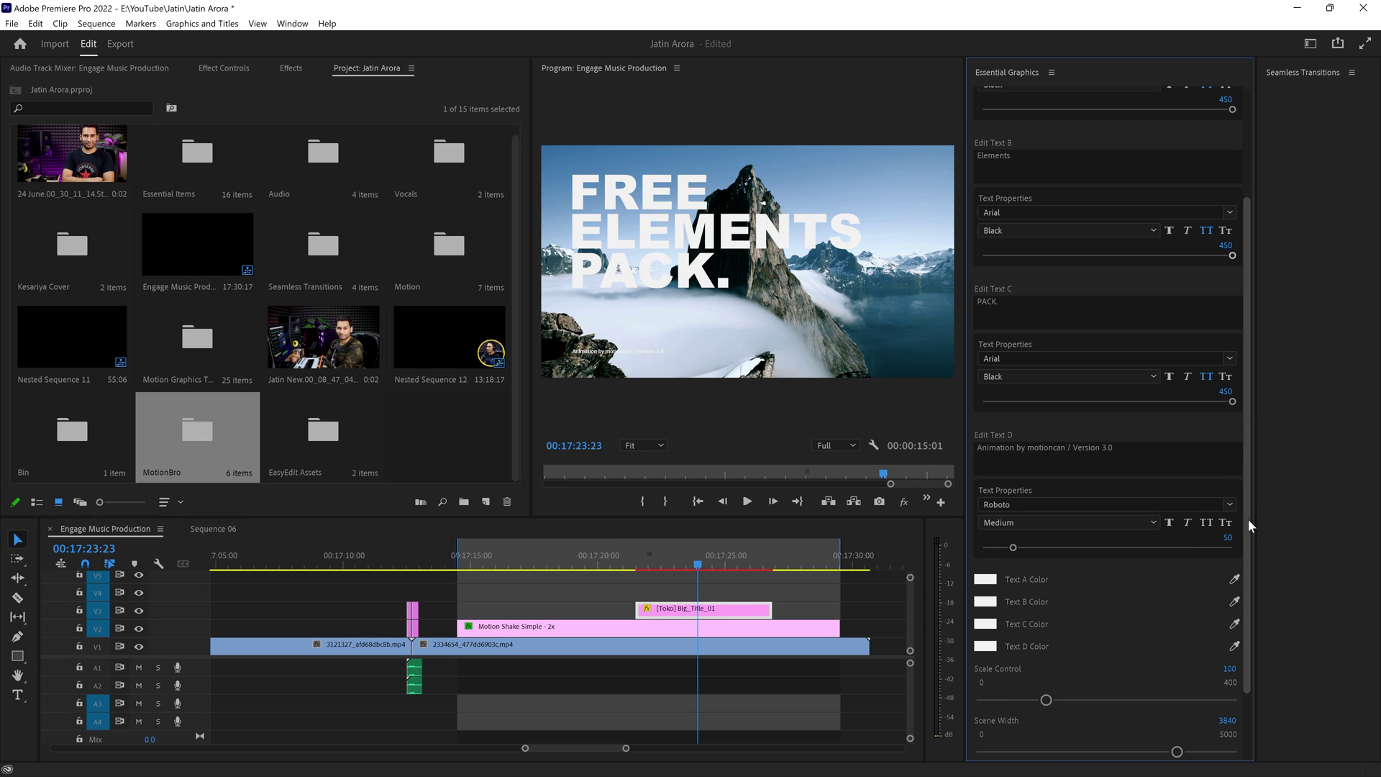
click(984, 581)
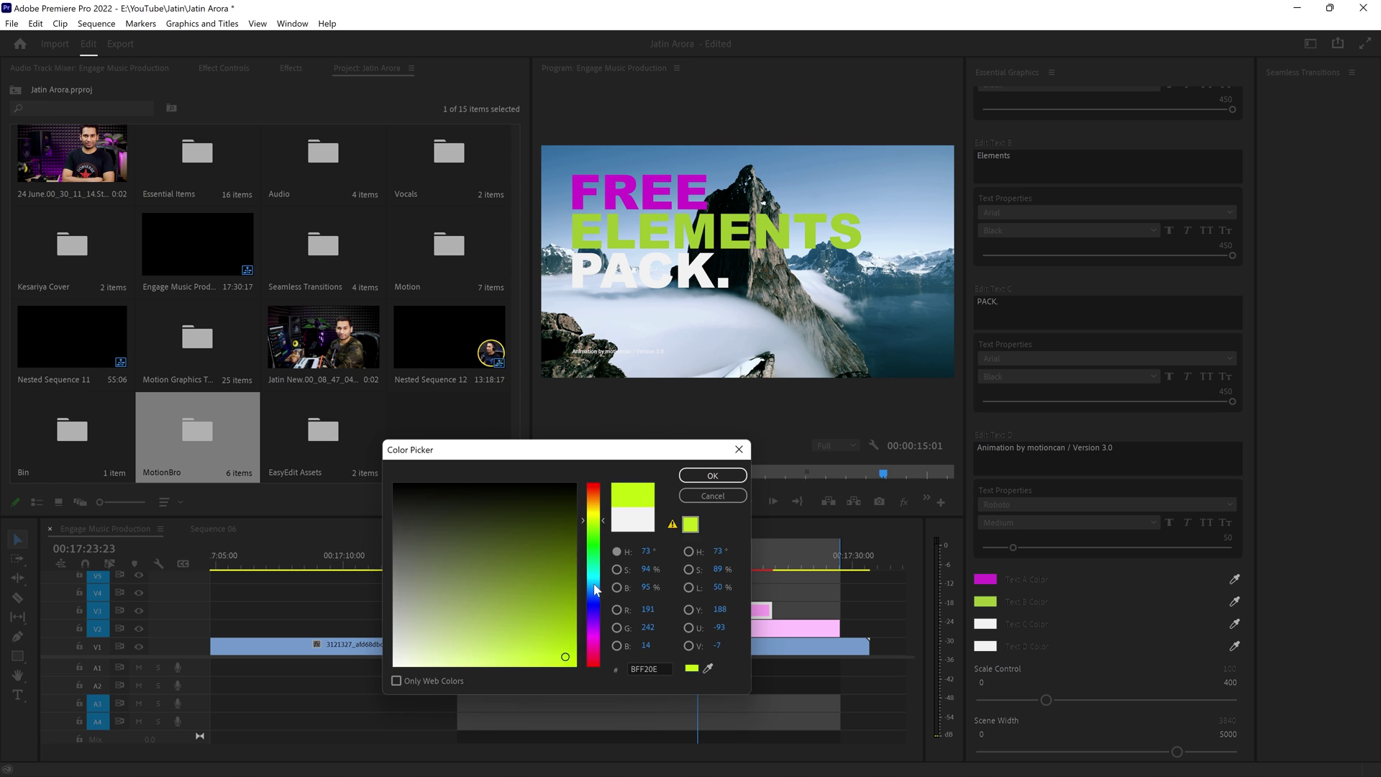
click(595, 590)
click(712, 475)
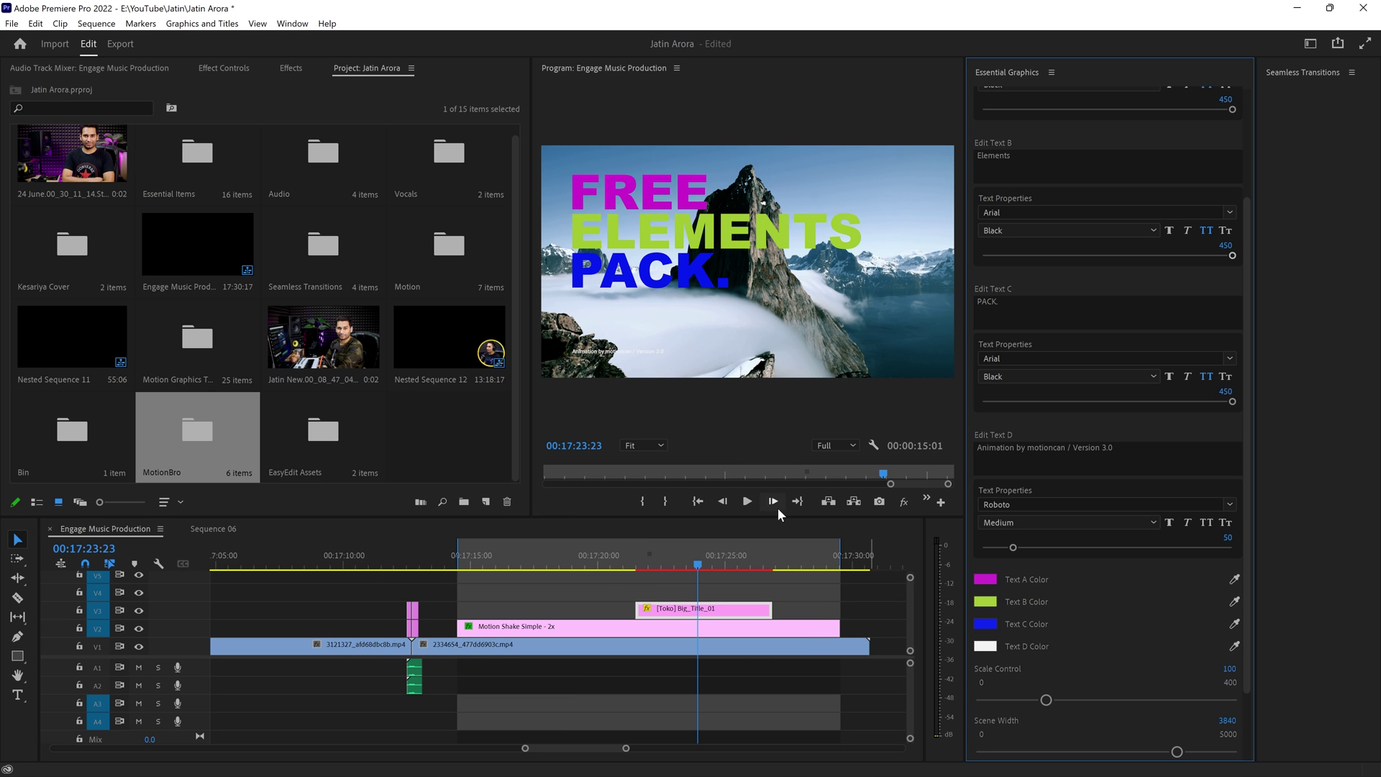